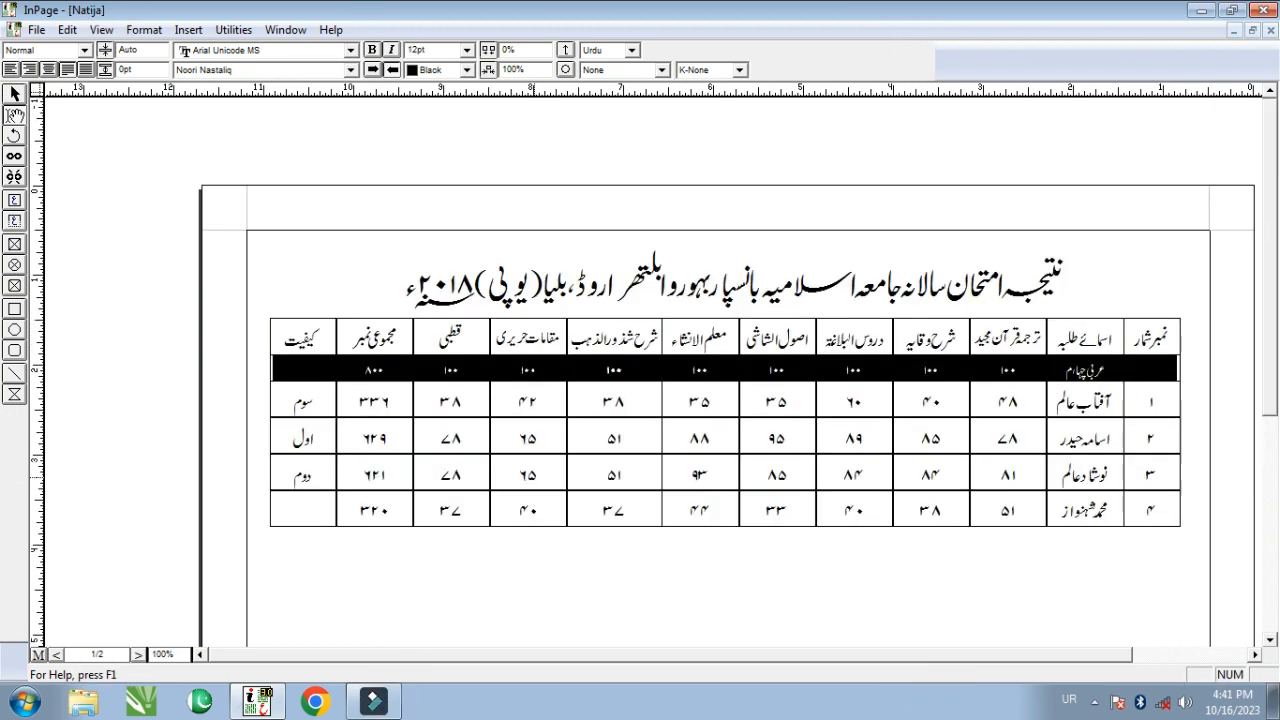
- Place the insertion point just below the existing exam results table
scroll(843, 308, "down", 2)
scroll(1076, 310, "up", 2)
scroll(824, 324, "down", 2)
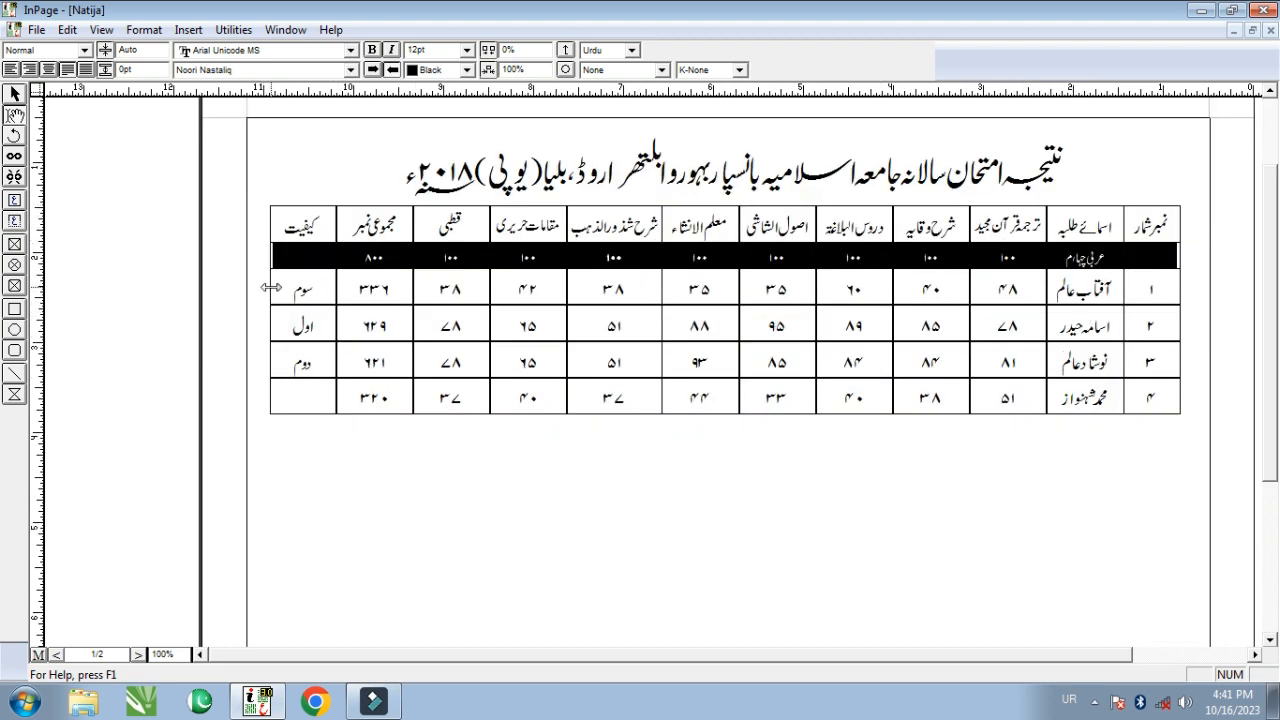
left_click(138, 654)
scroll(508, 478, "down", 2)
scroll(505, 472, "up", 3)
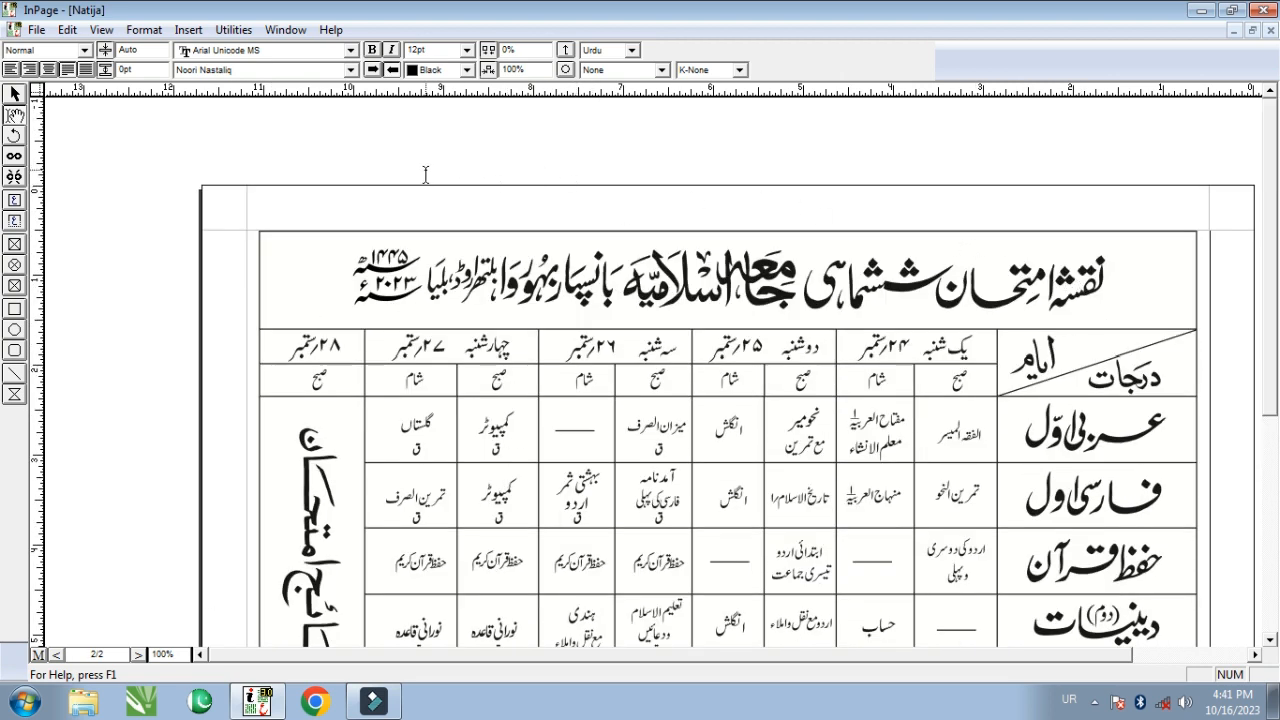
scroll(426, 175, "down", 3)
scroll(340, 195, "up", 3)
scroll(428, 143, "up", 3)
scroll(387, 193, "down", 1)
left_click(952, 492)
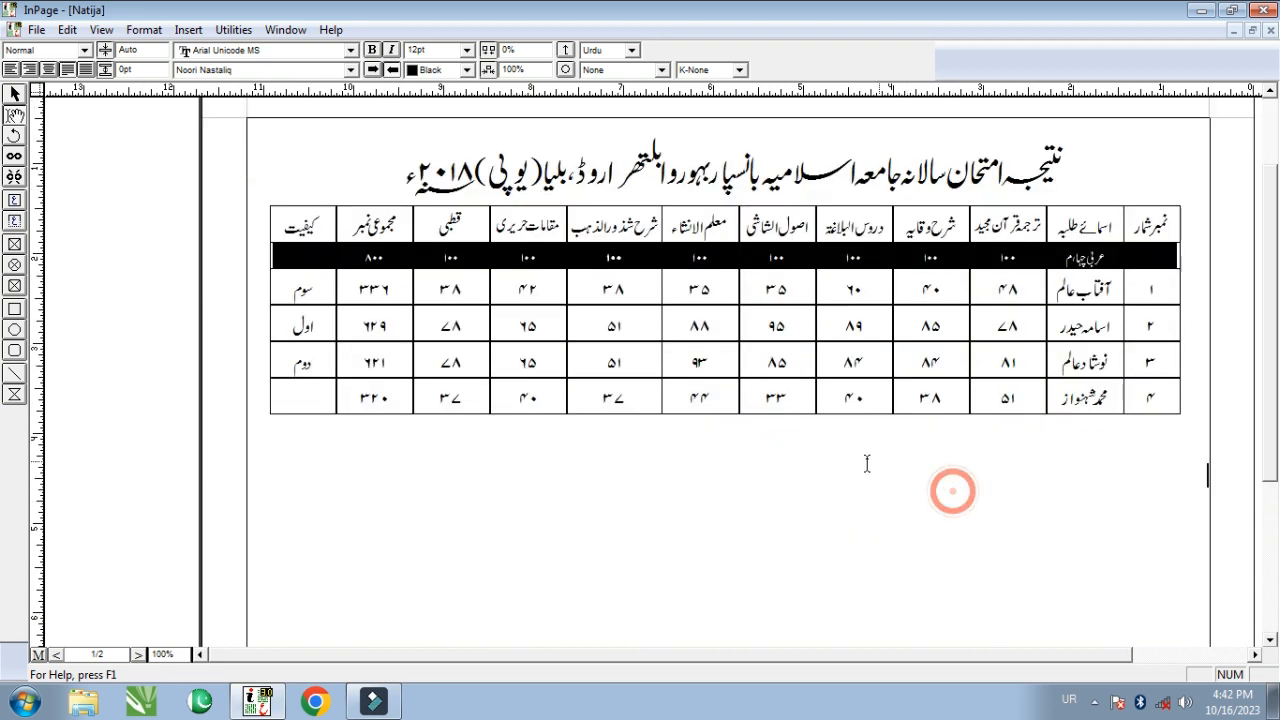
left_click(144, 30)
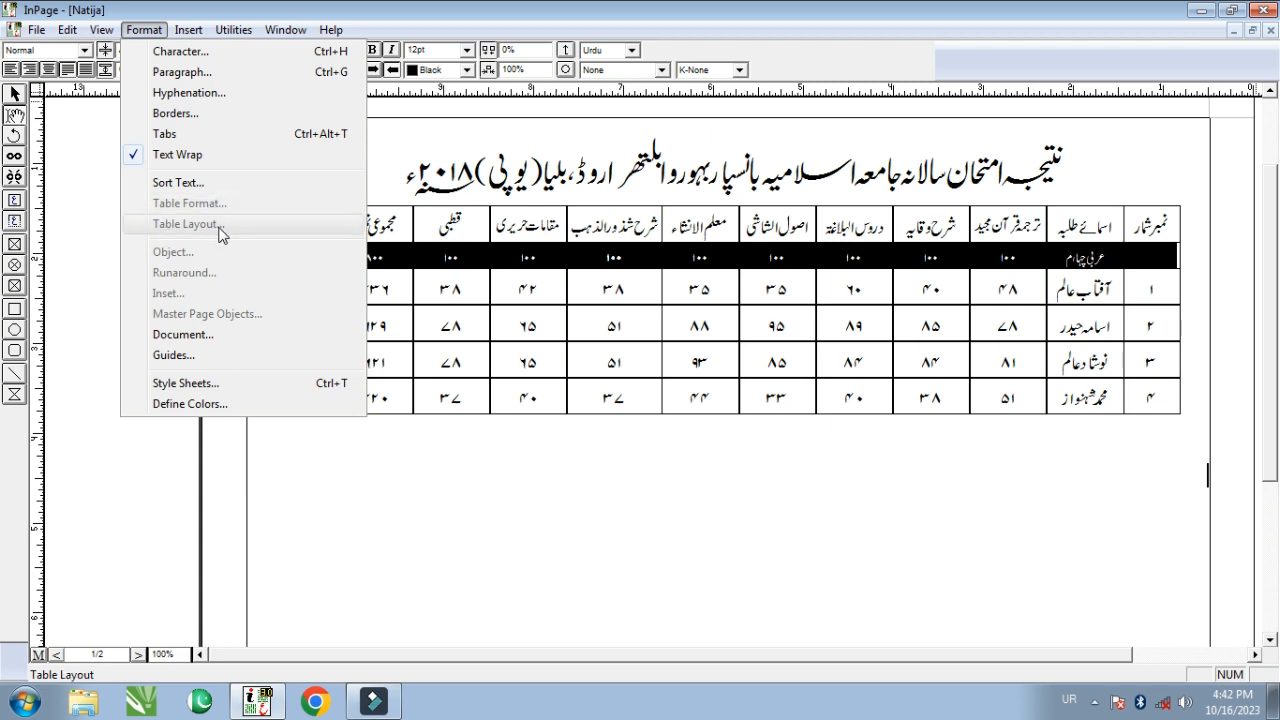
left_click(1146, 497)
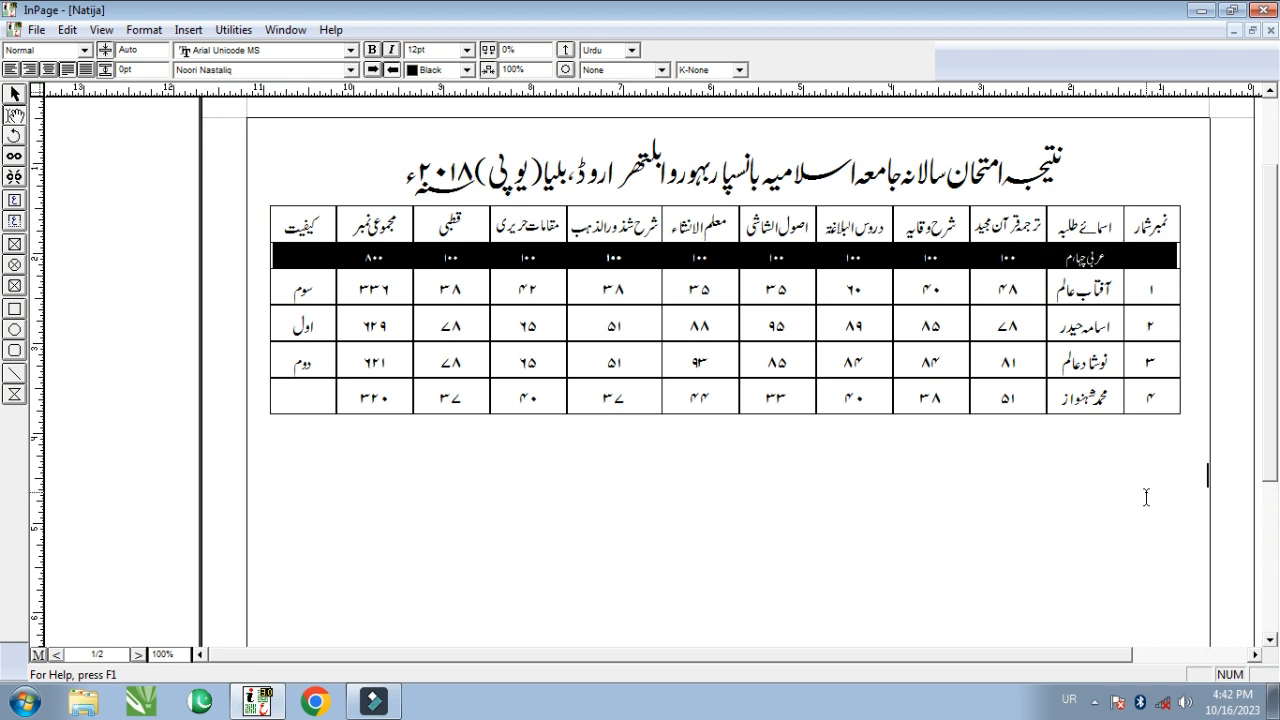
- Insert a new table with 1 row and 12 columns there
left_click(188, 31)
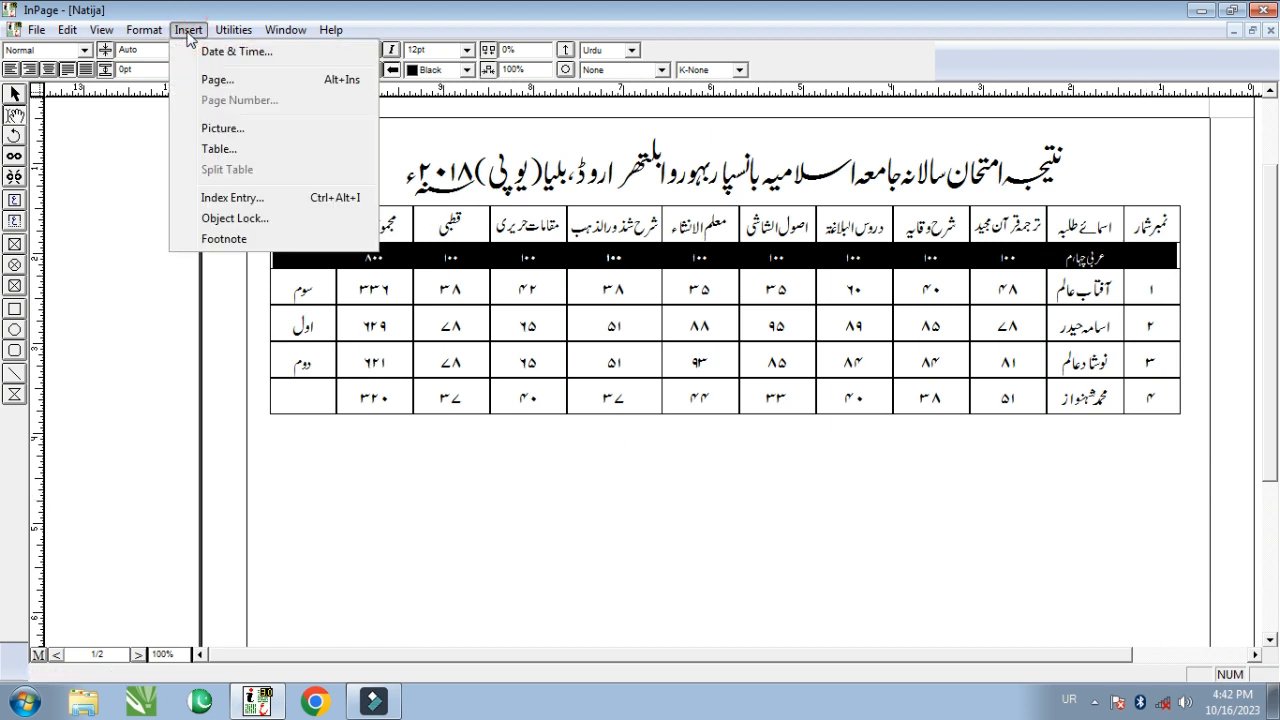
left_click(218, 149)
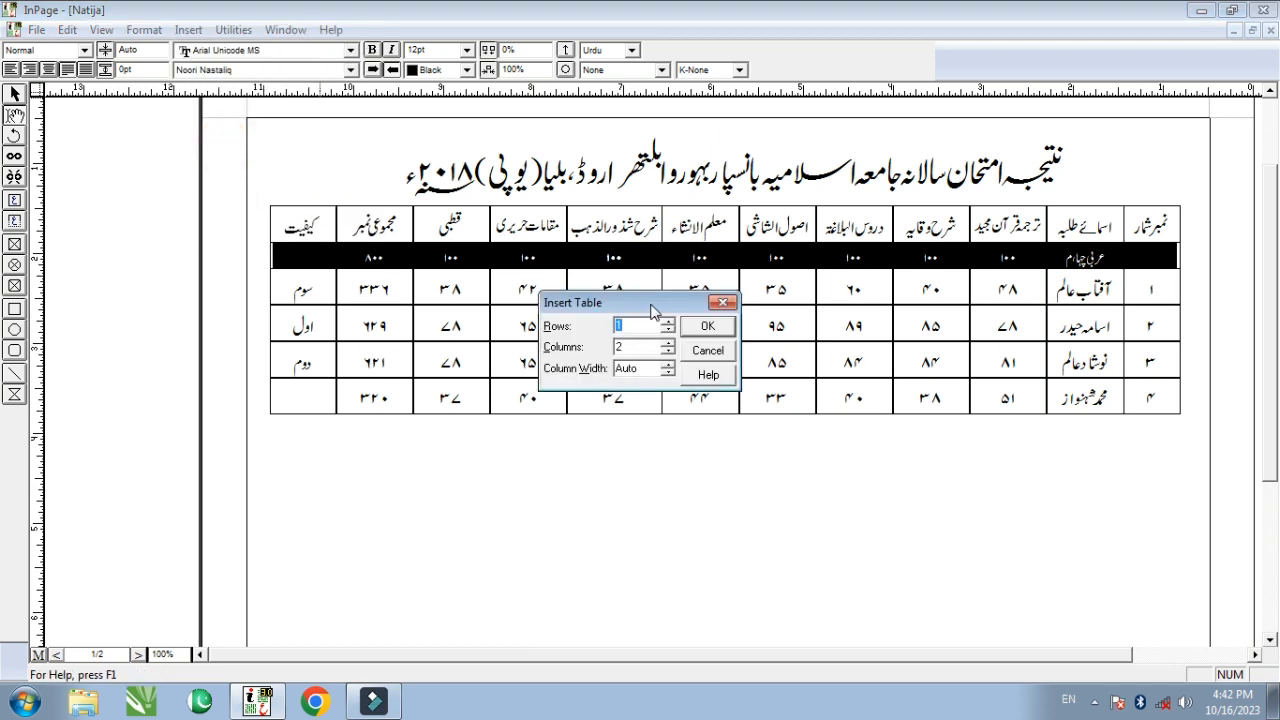
left_click_drag(652, 305, 658, 456)
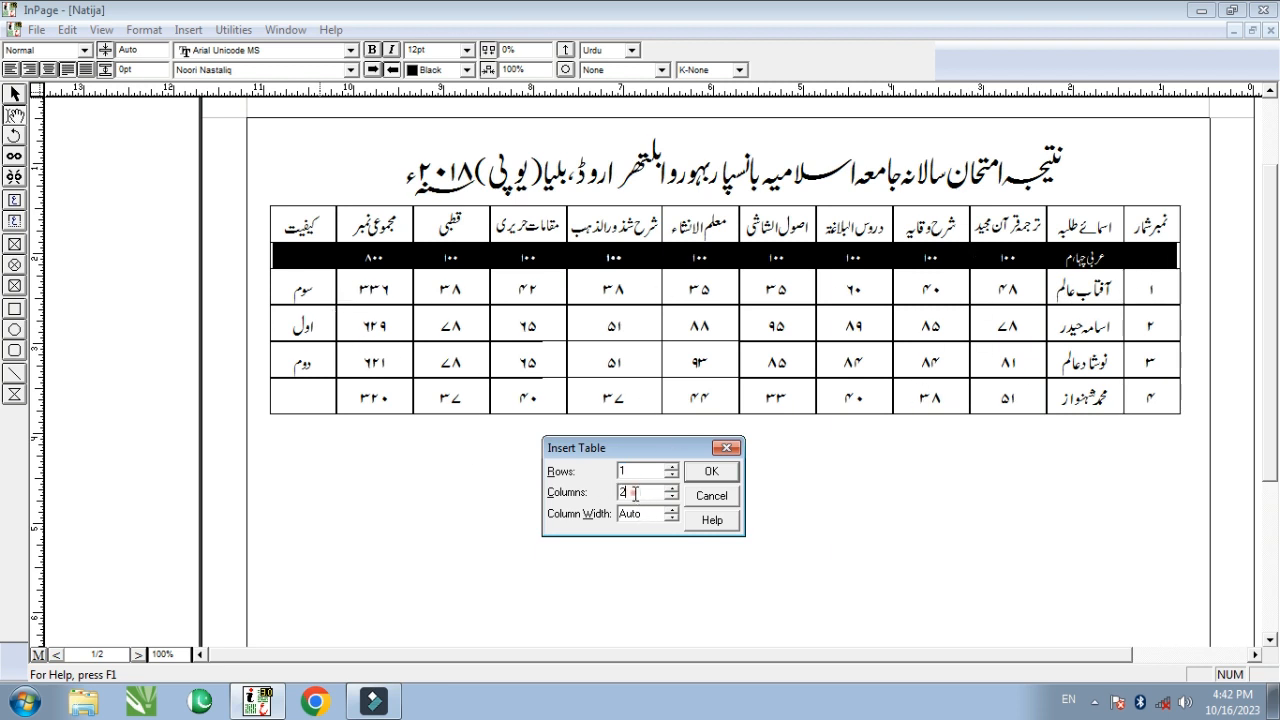
left_click_drag(635, 493, 607, 494)
type("12")
left_click(714, 474)
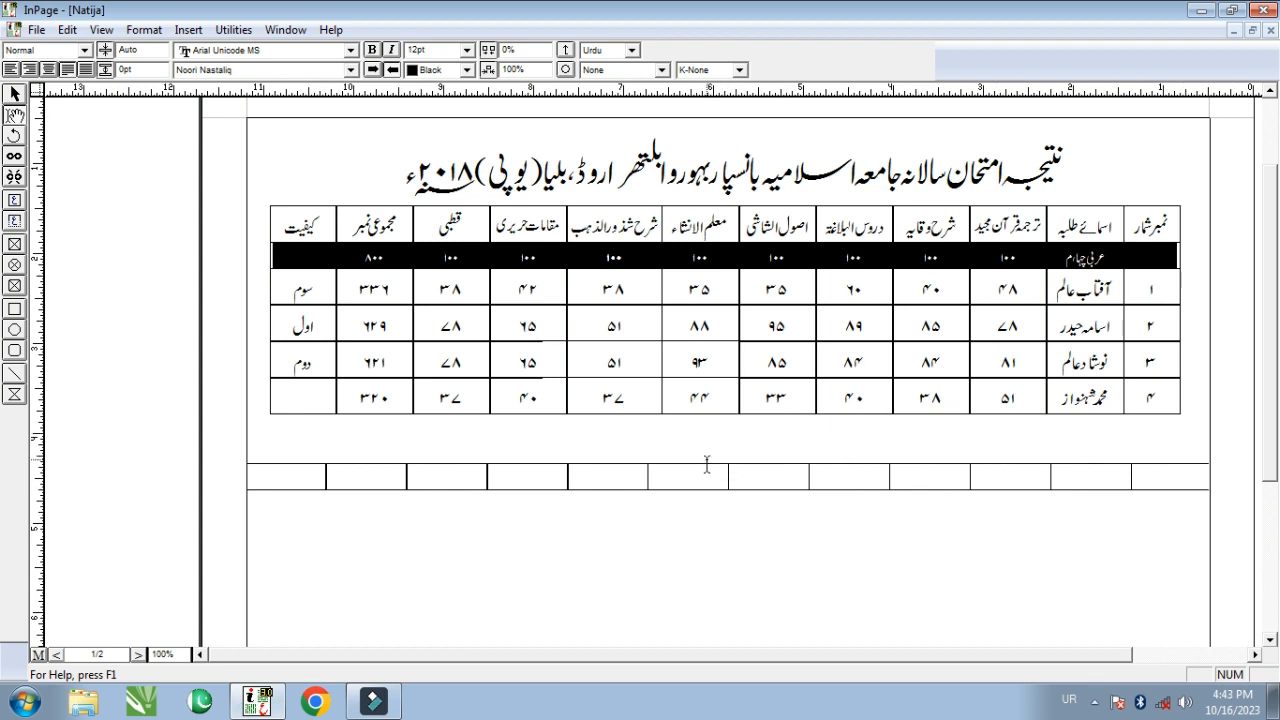
- Give the new table's rightmost cell a Red fill colour in Table Format
scroll(456, 474, "down", 2)
scroll(1083, 365, "up", 2)
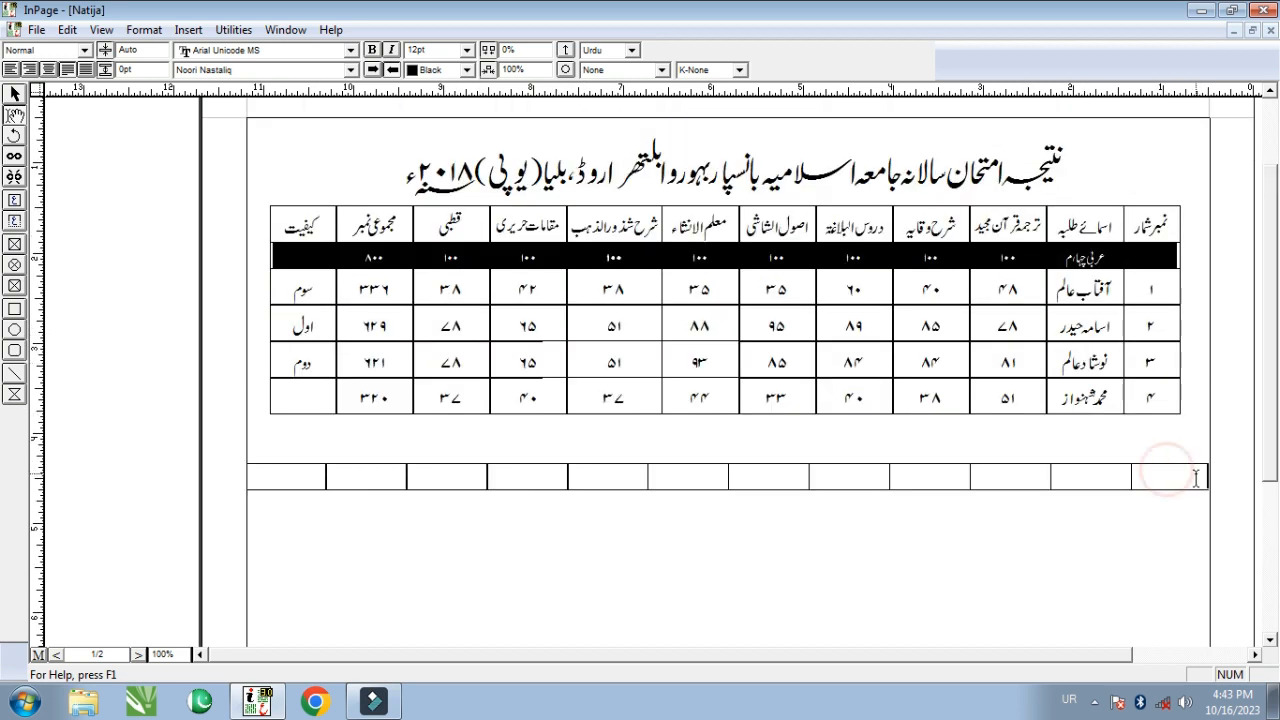
left_click(141, 30)
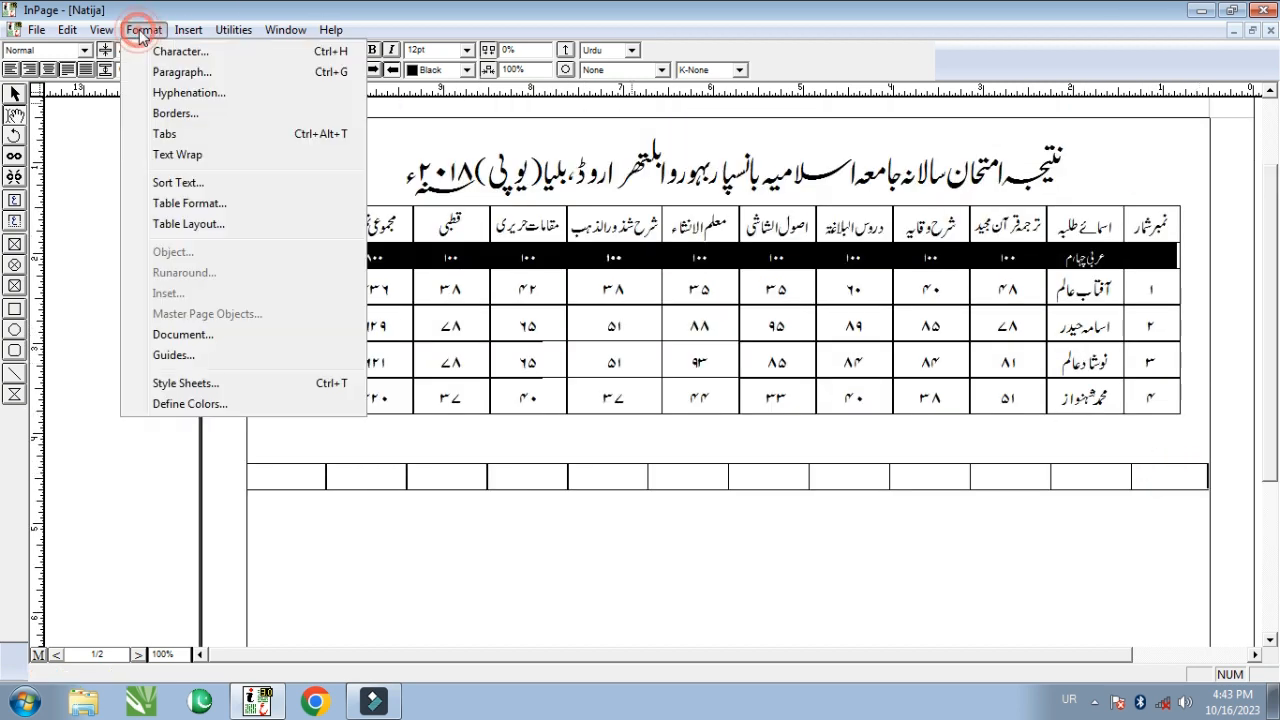
left_click(207, 206)
left_click_drag(586, 272, 599, 317)
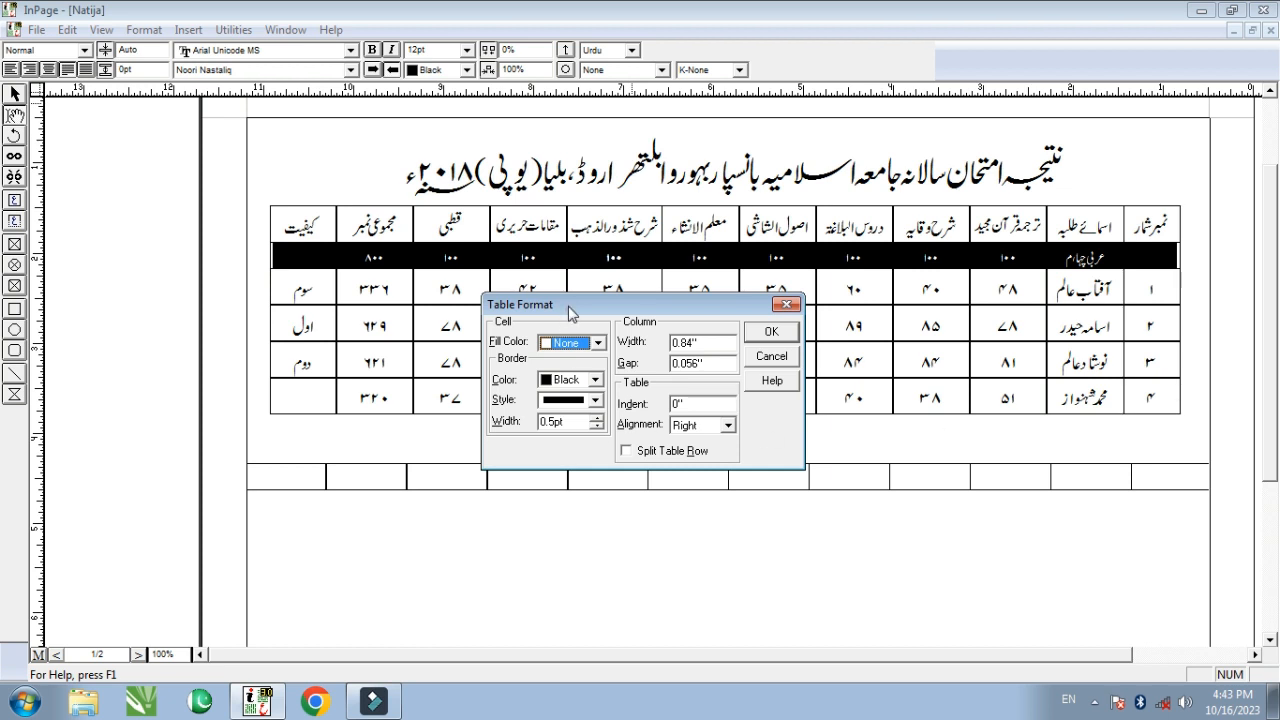
left_click_drag(569, 306, 577, 290)
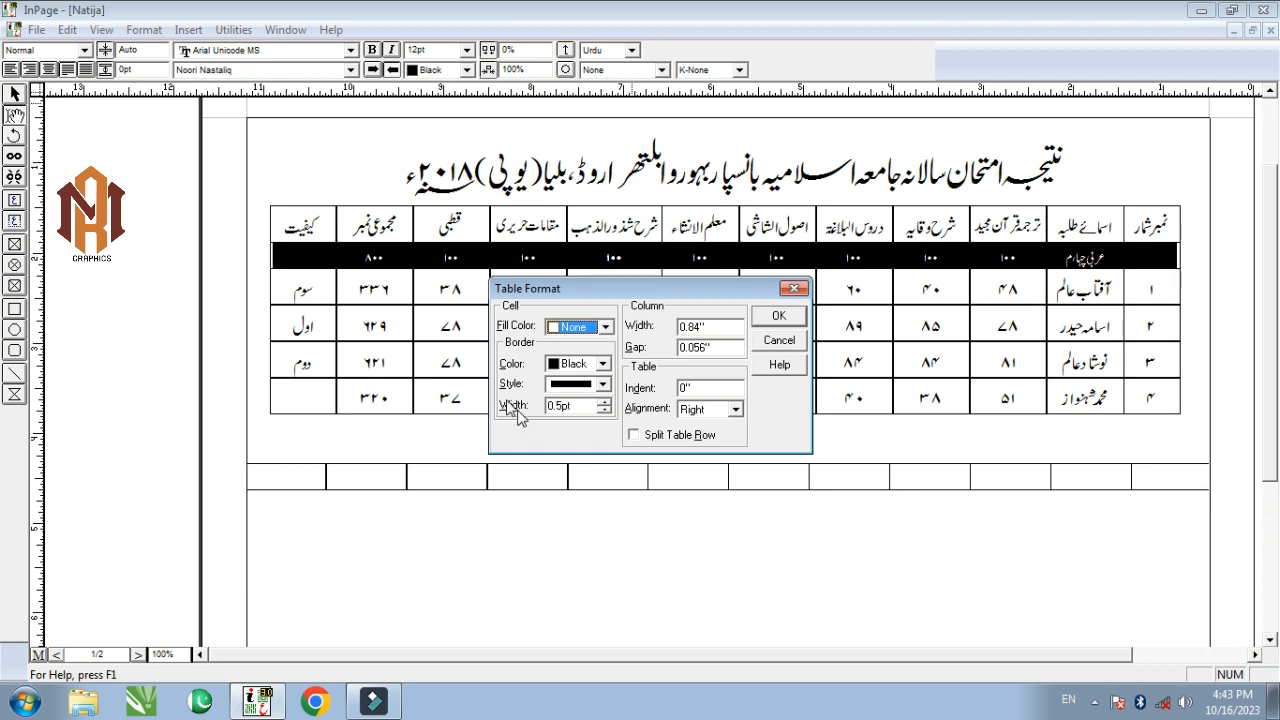
left_click(605, 327)
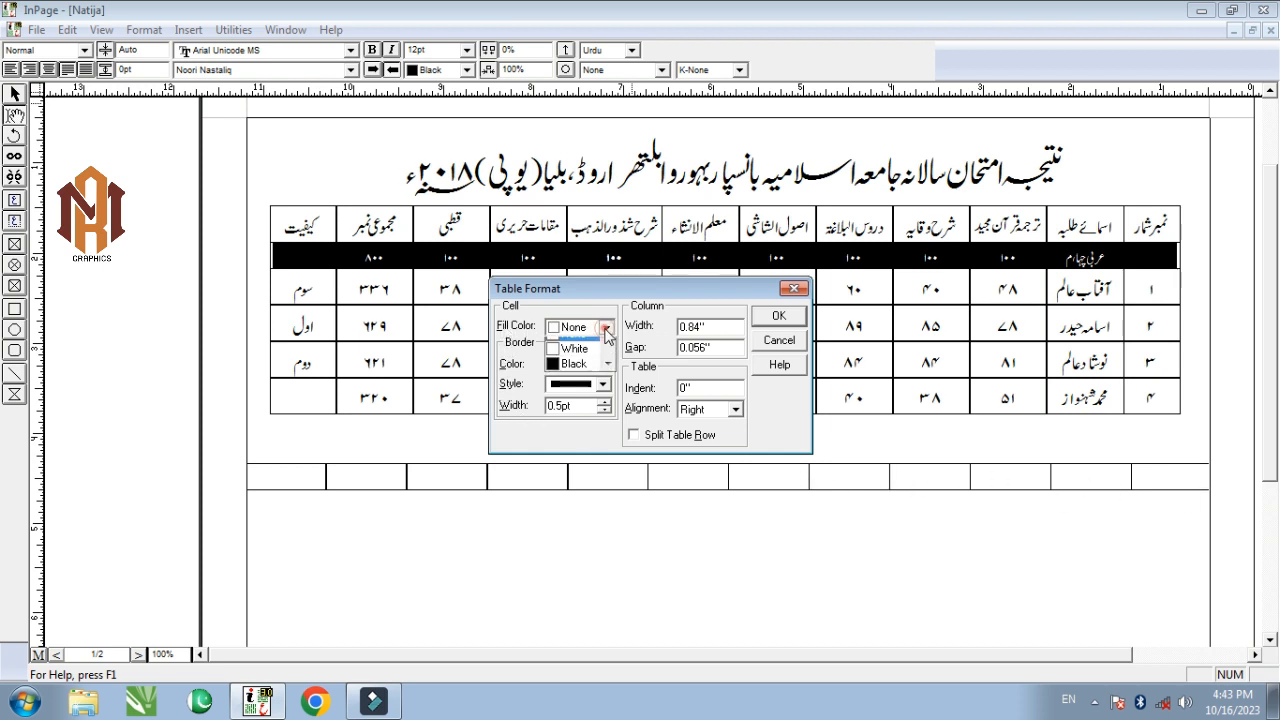
scroll(597, 340, "down", 1)
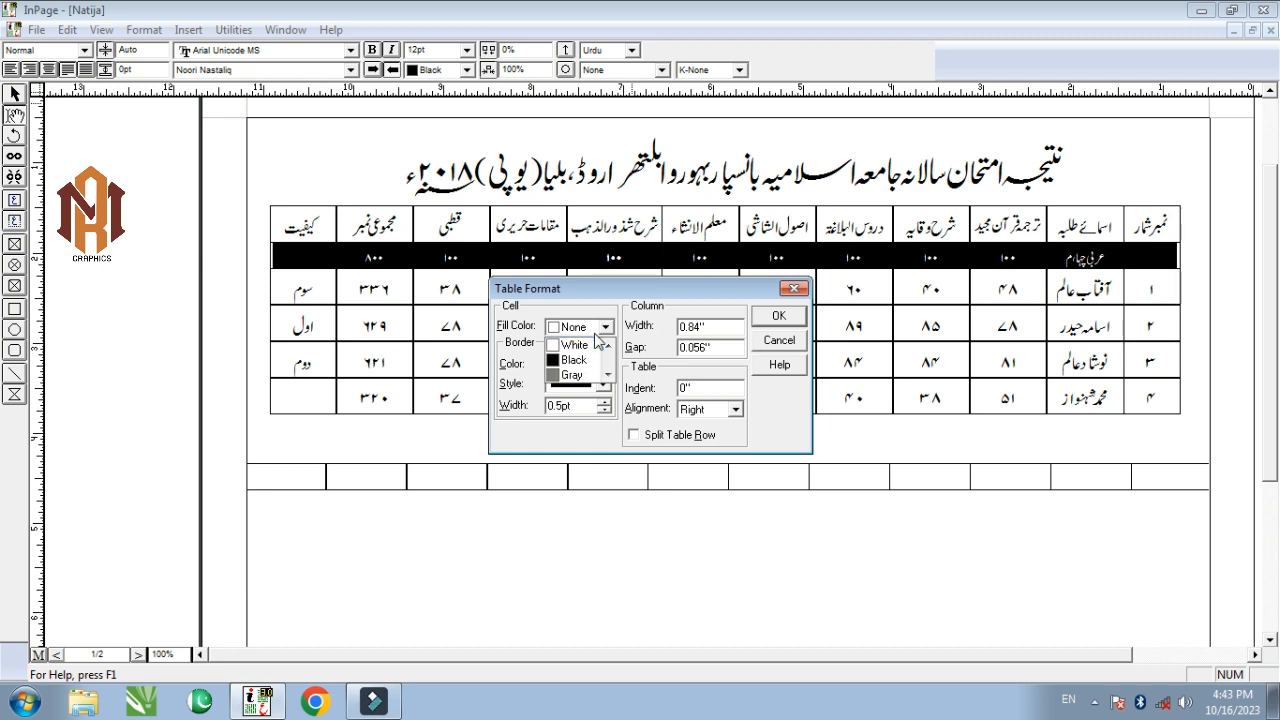
scroll(597, 340, "down", 2)
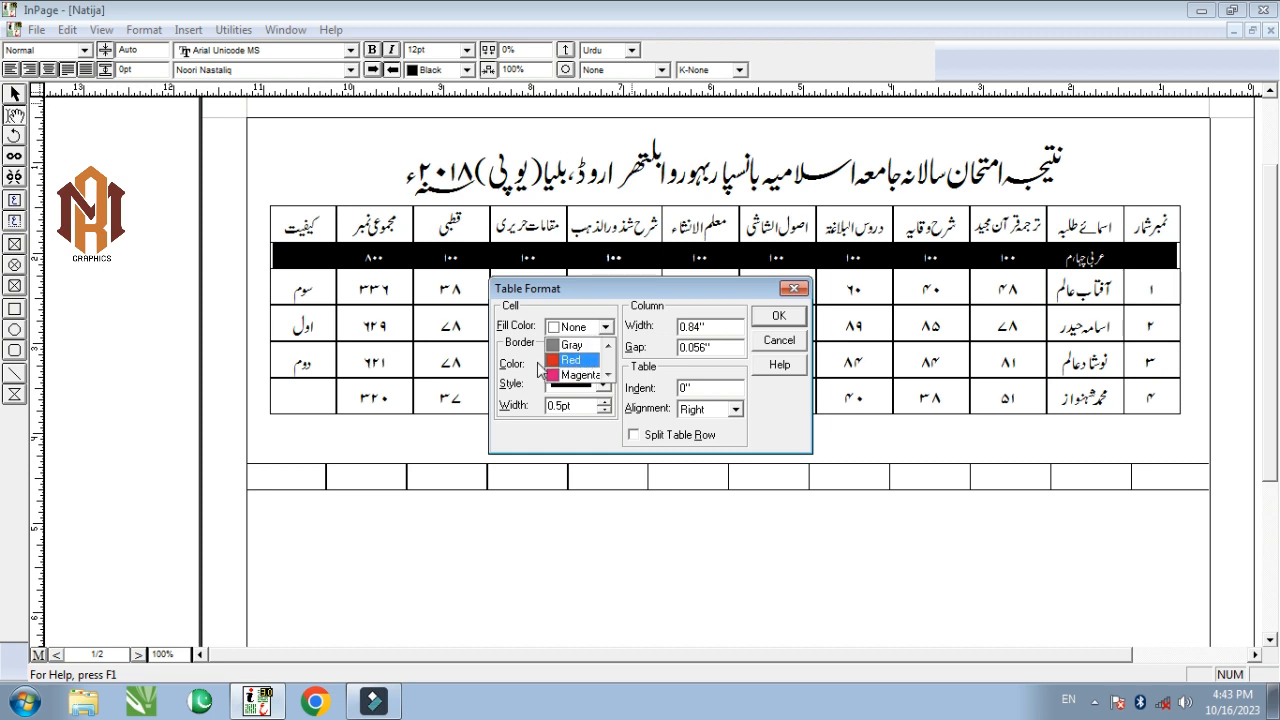
left_click(580, 361)
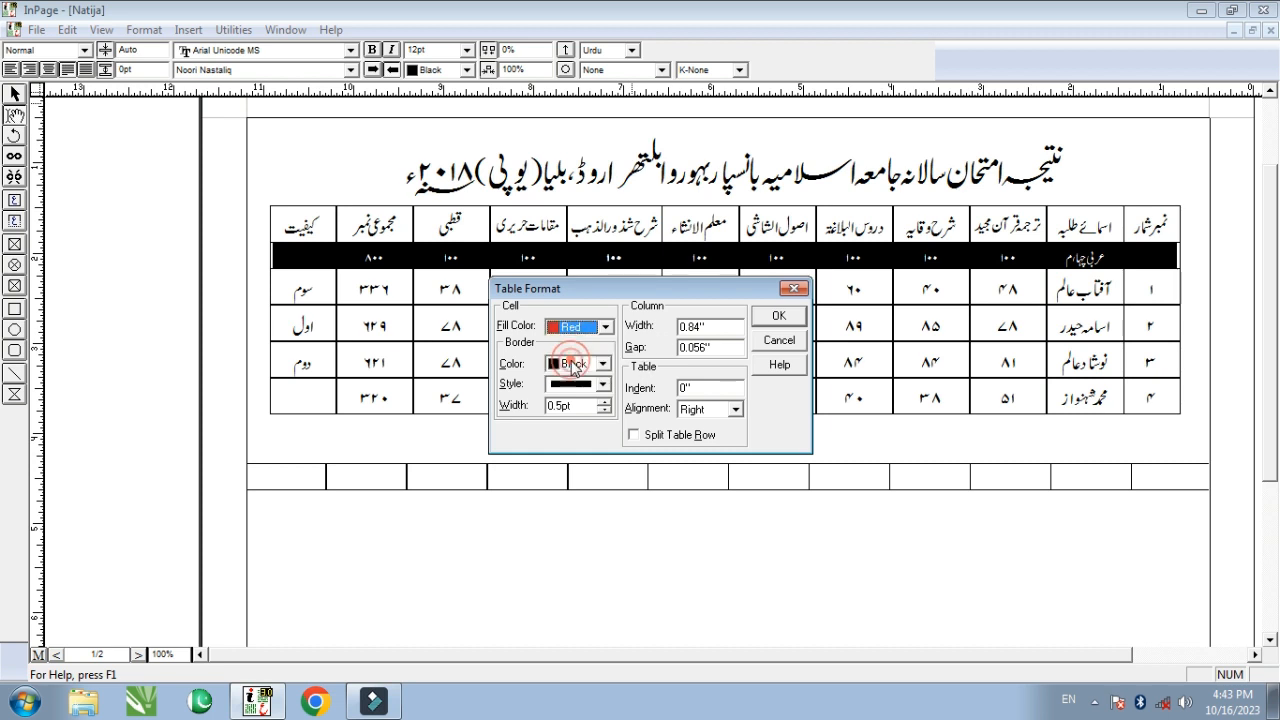
left_click(778, 318)
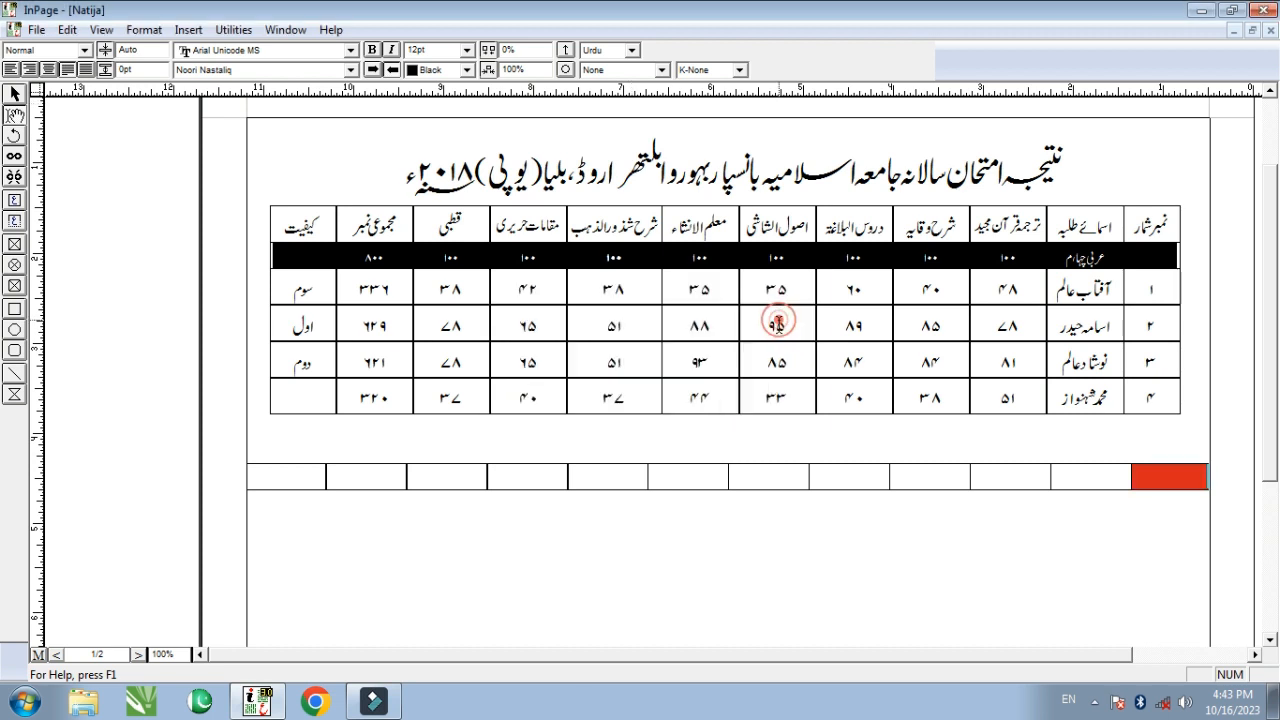
- Reset the cell fill to None with black, solid, 0.5pt borders, then select the two rightmost cells
double_click(1180, 479)
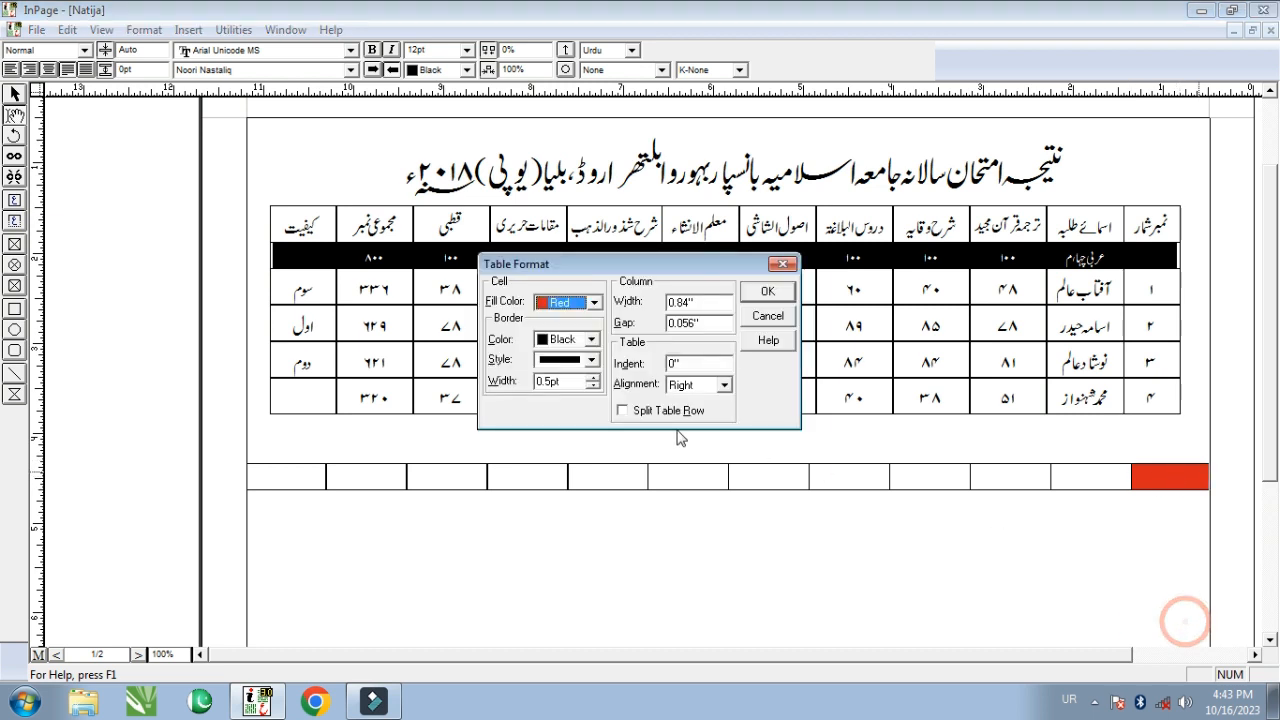
left_click(594, 302)
scroll(567, 330, "up", 3)
left_click(566, 321)
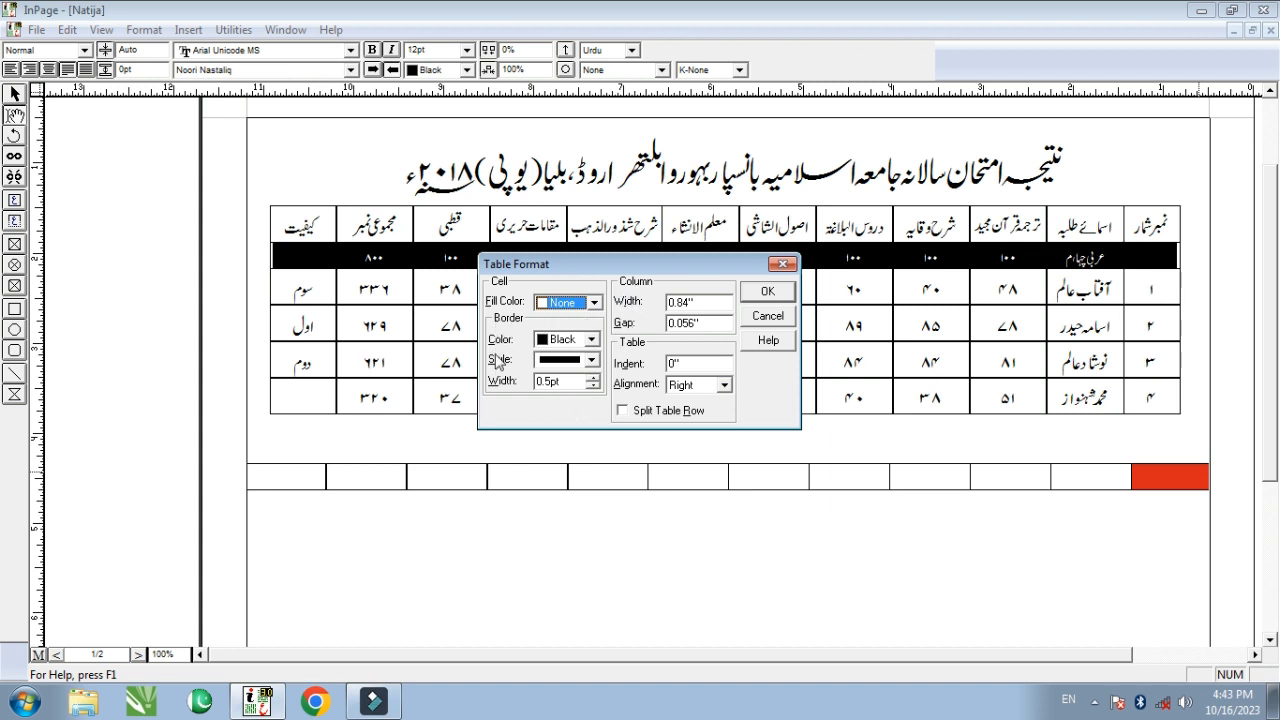
left_click(593, 344)
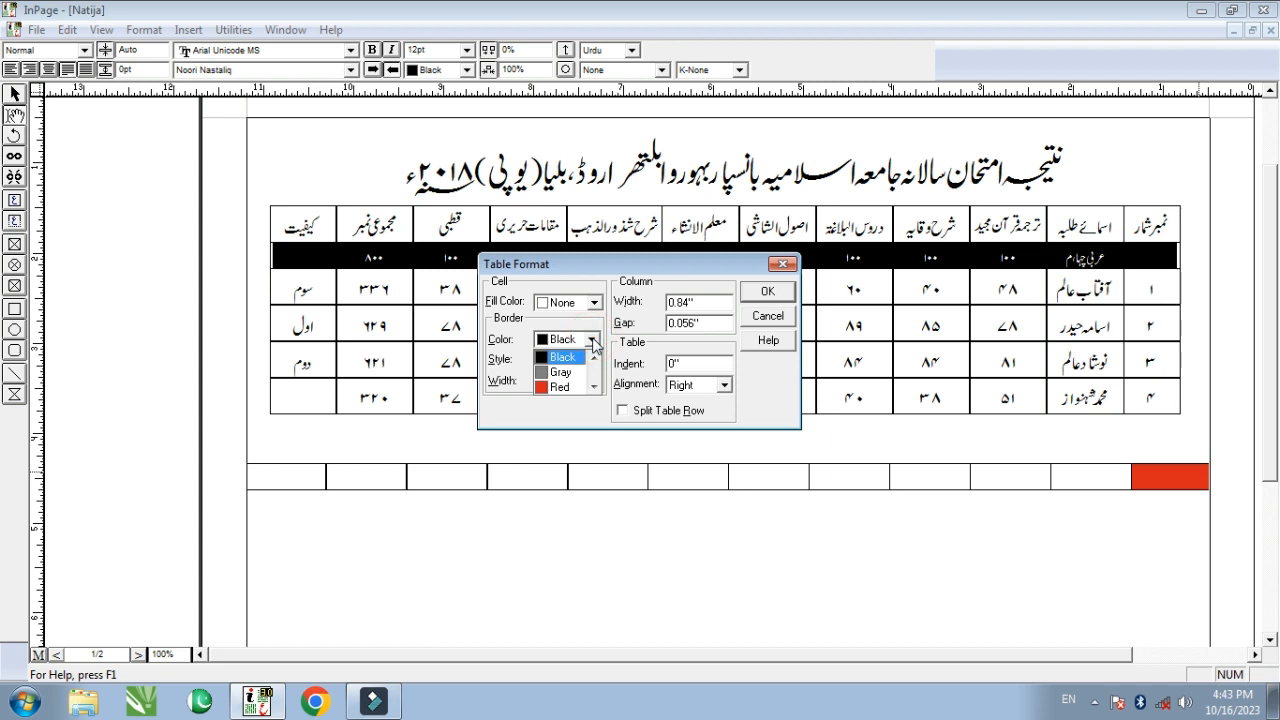
left_click(558, 343)
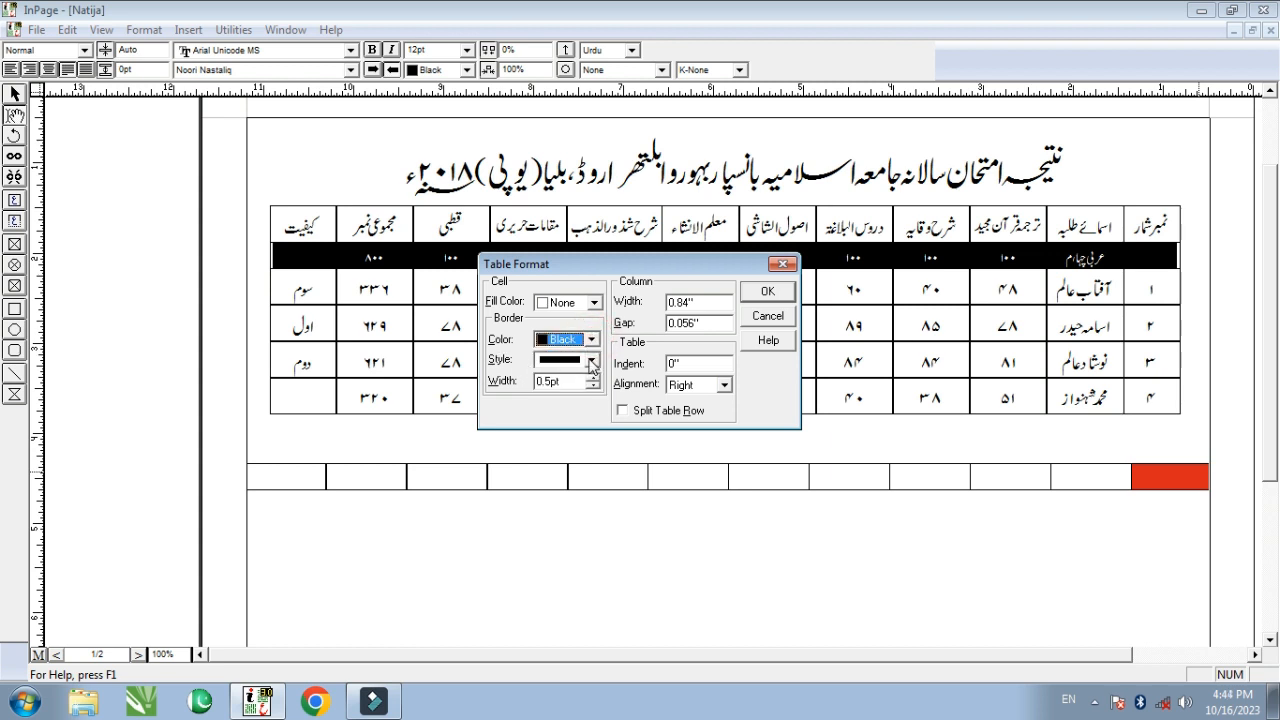
left_click(590, 365)
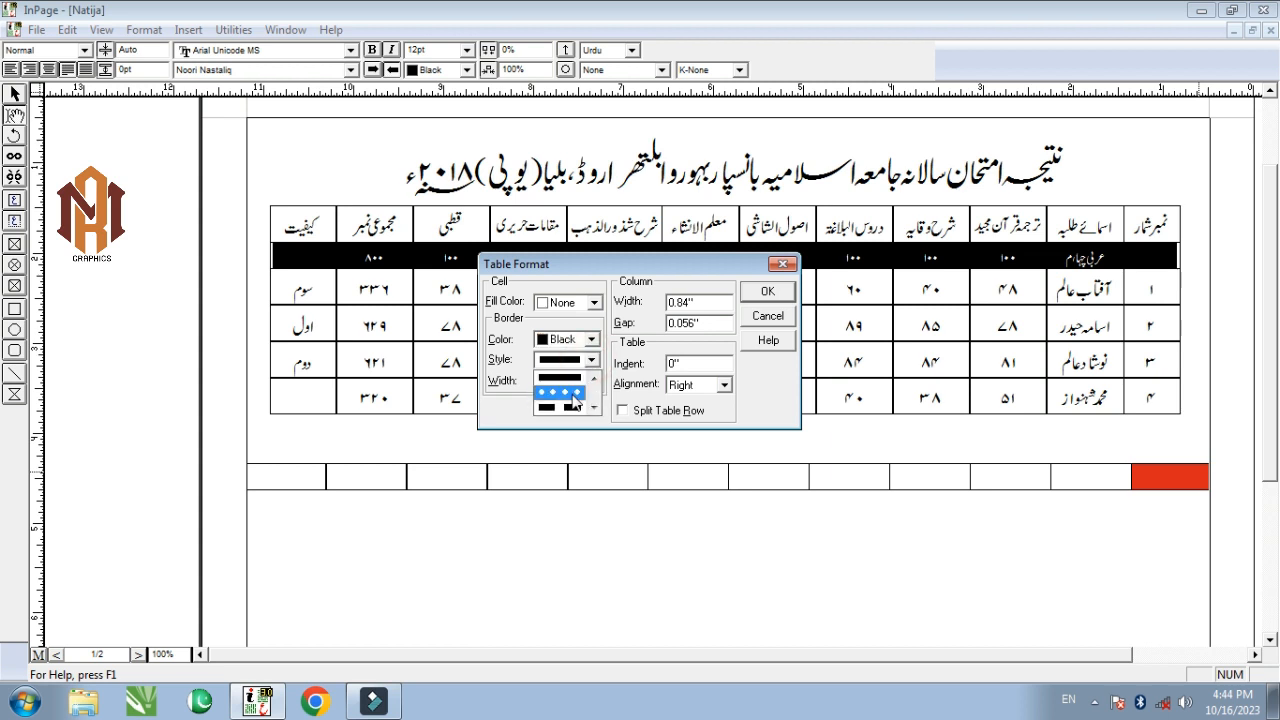
scroll(572, 410, "down", 2)
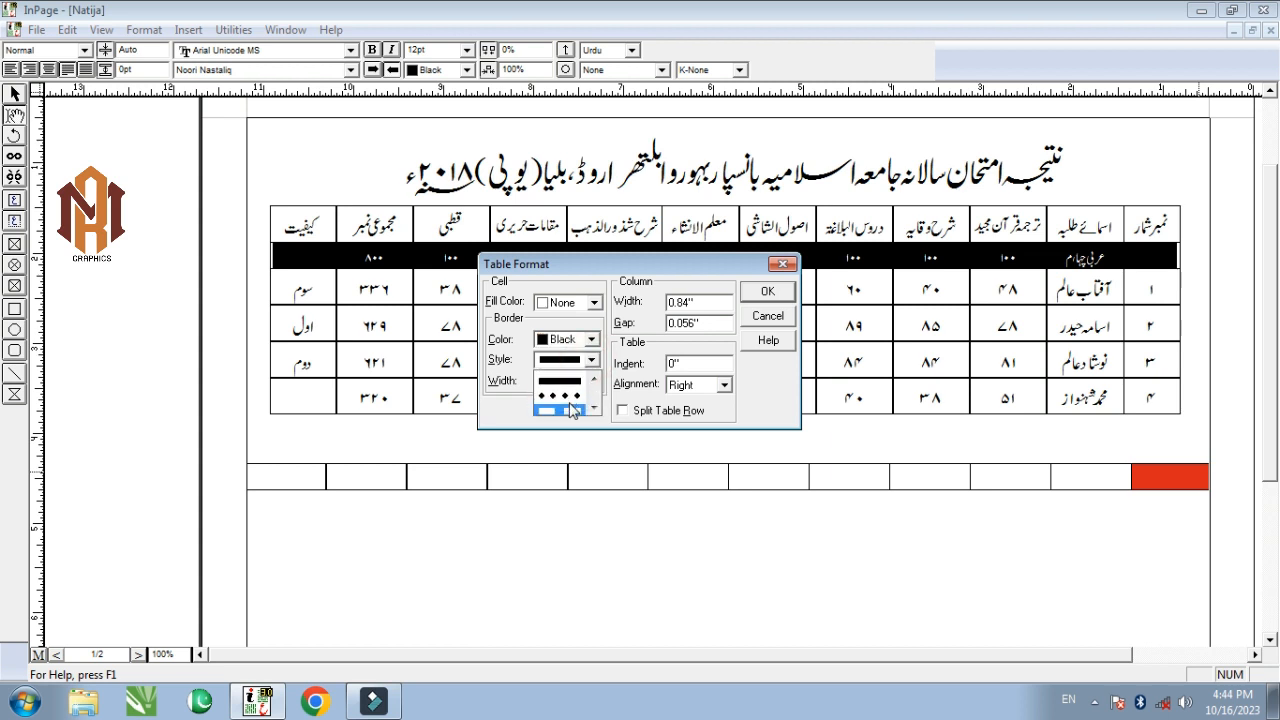
scroll(572, 406, "up", 3)
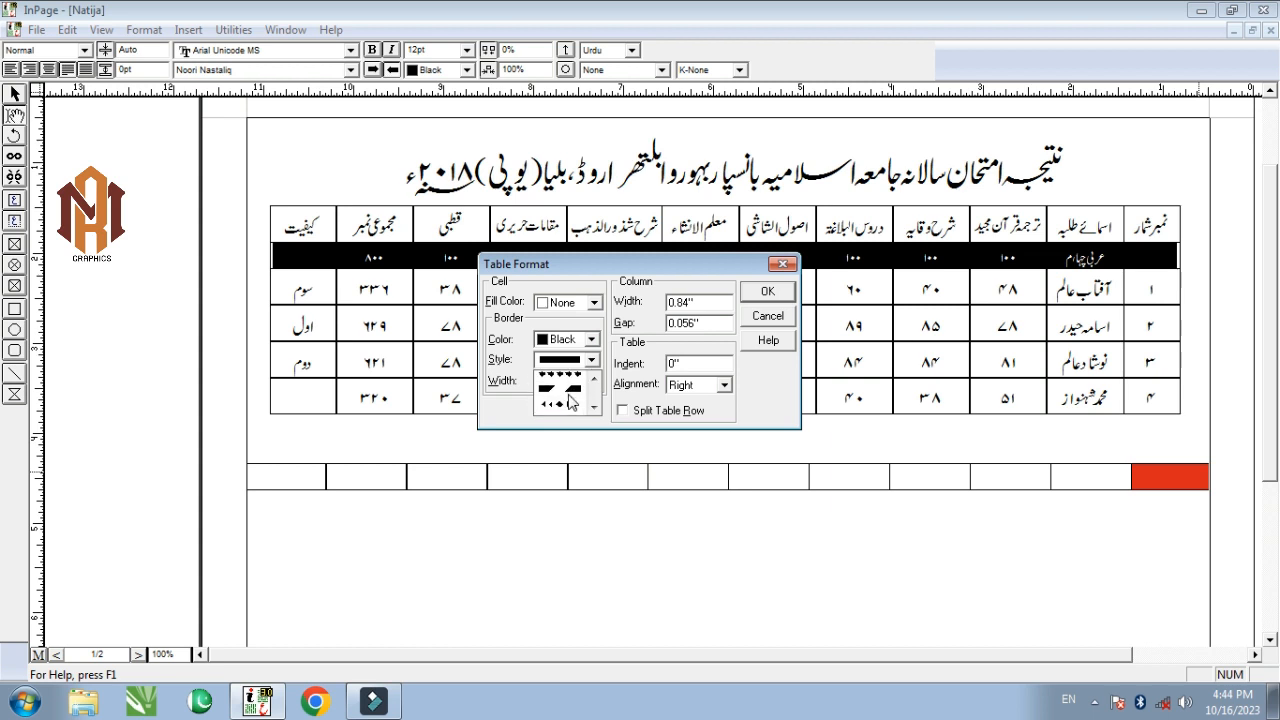
left_click(558, 395)
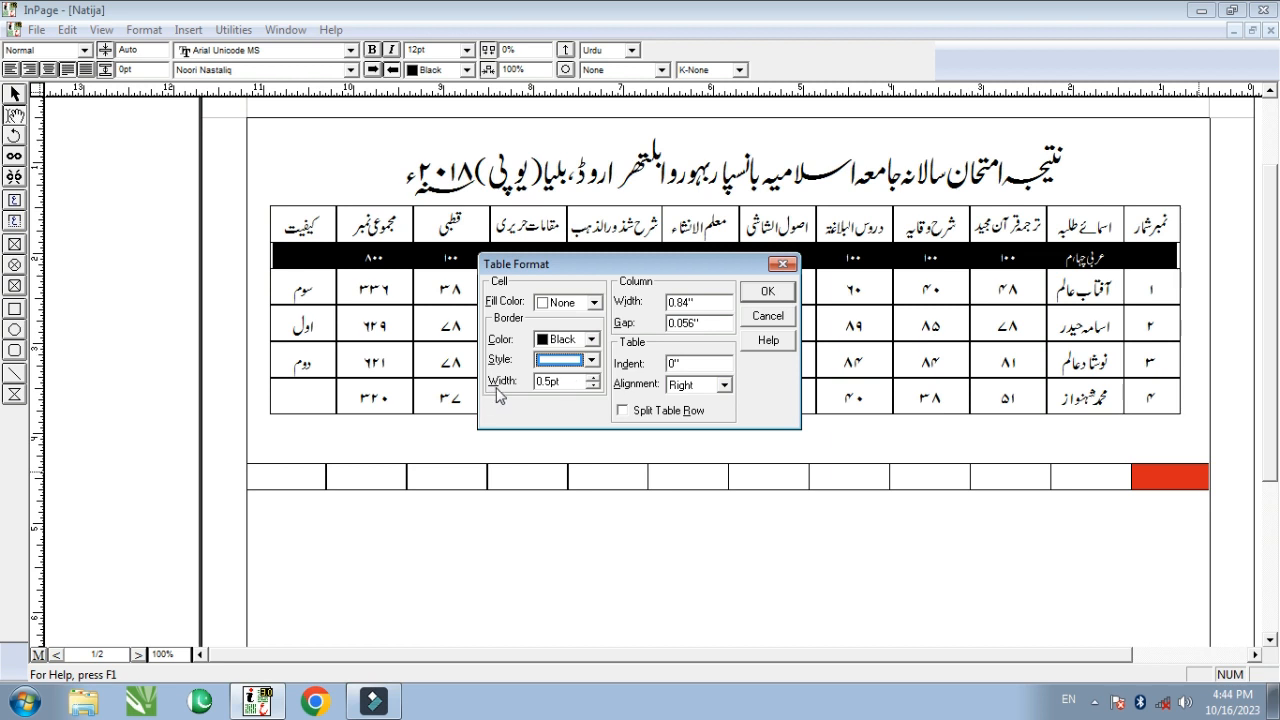
left_click(561, 383)
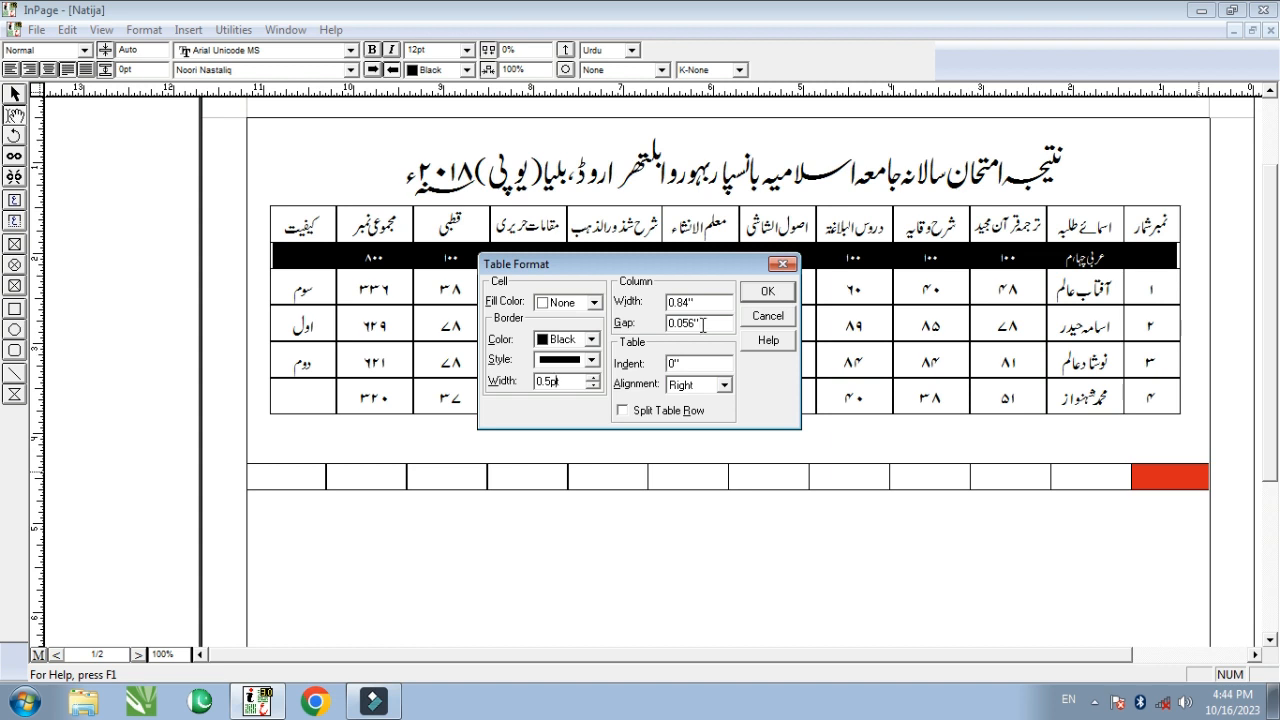
left_click(1165, 472)
left_click(1057, 471)
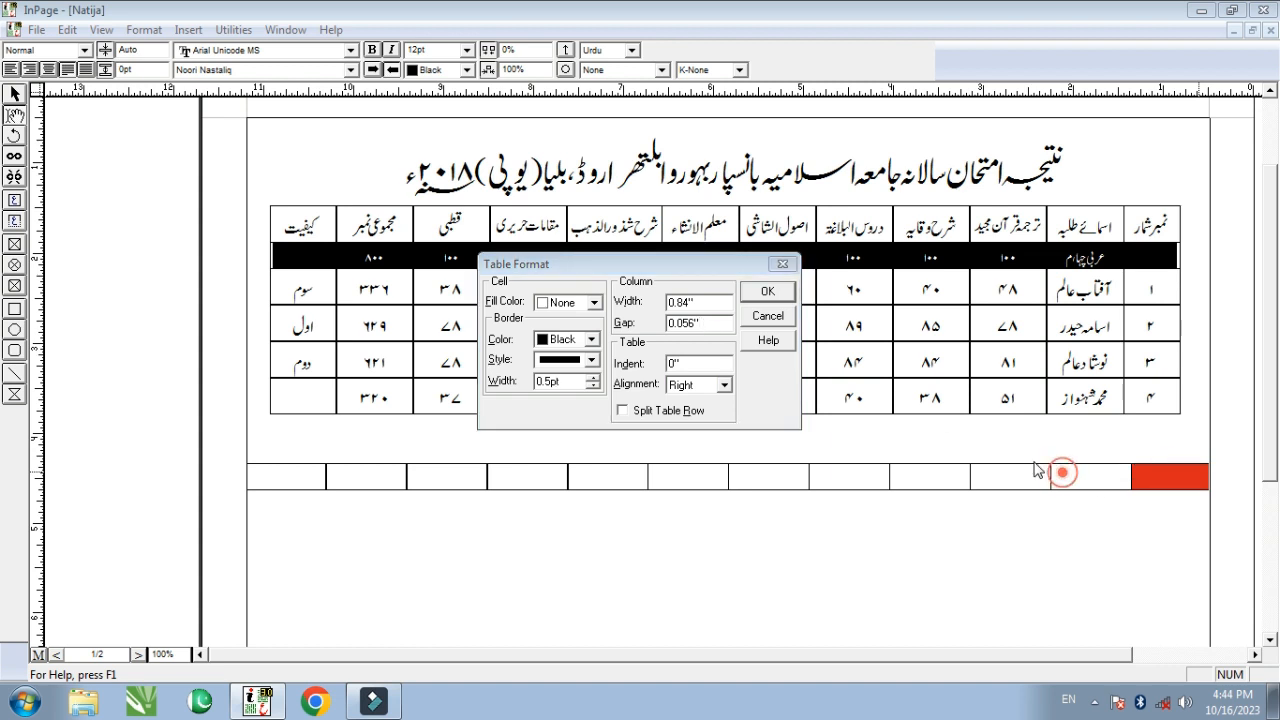
left_click(768, 292)
left_click_drag(1165, 474, 1100, 476)
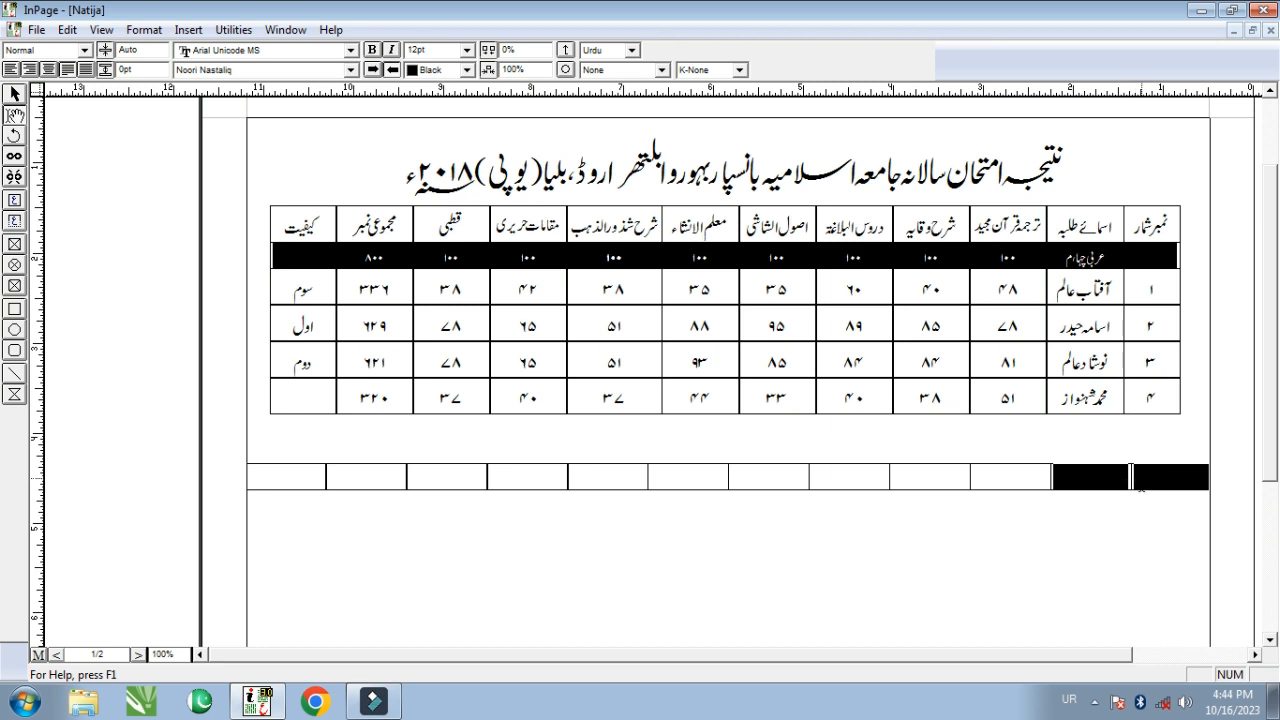
- Reopen Table Format for the two rightmost cells, then cancel without changes and deselect them
double_click(1131, 477)
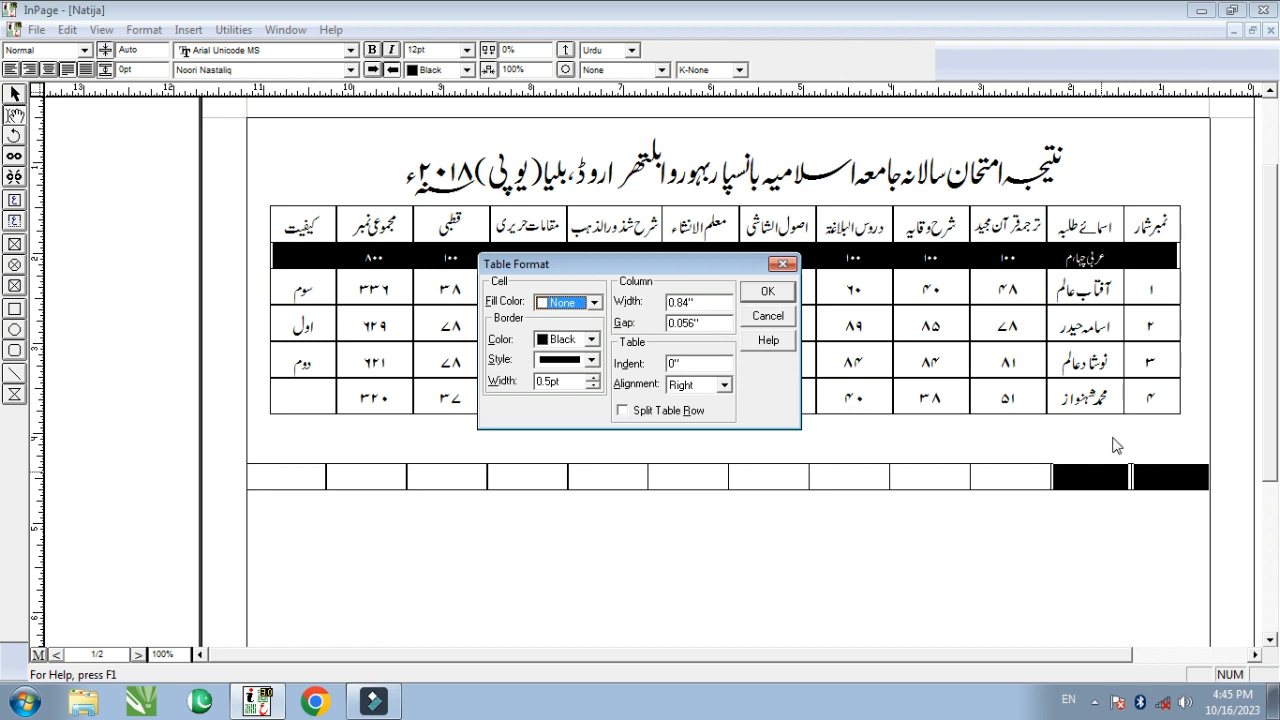
left_click(690, 363)
left_click_drag(642, 268, 654, 246)
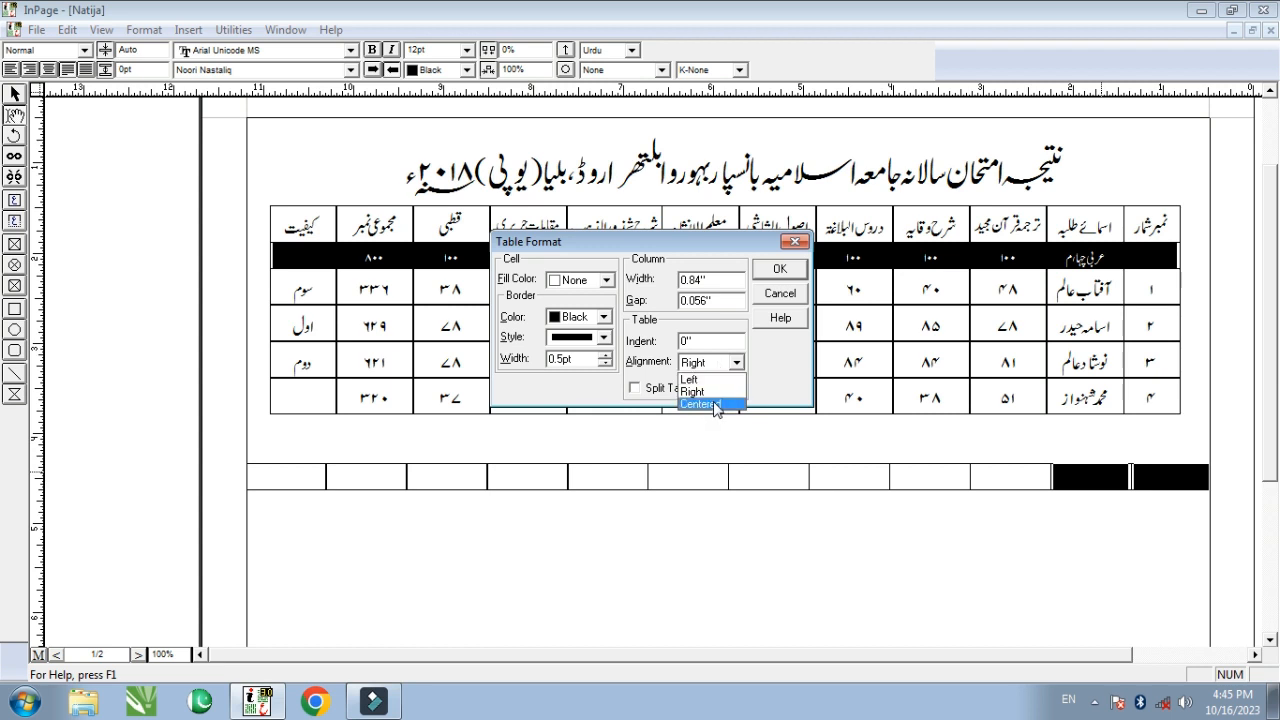
key("Escape")
key("Escape")
left_click(1179, 477)
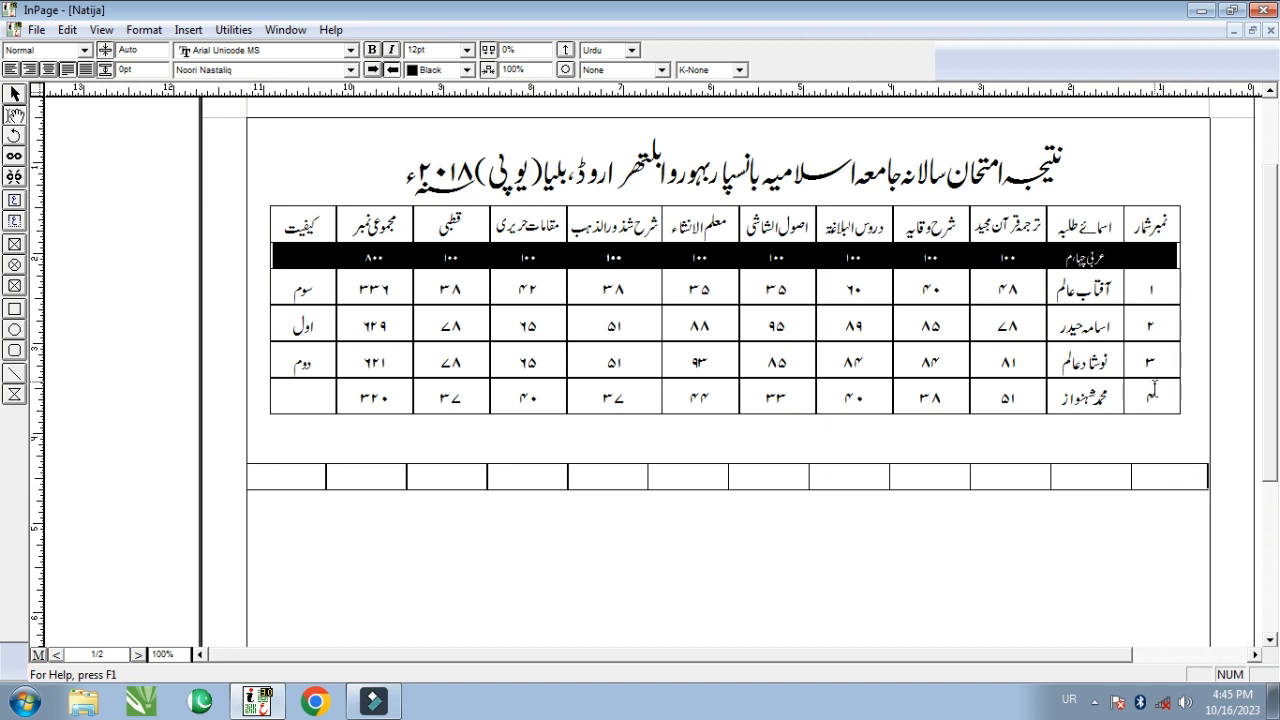
- Set the new table's column width to 0.5 and select the row's cells
right_click(1178, 477)
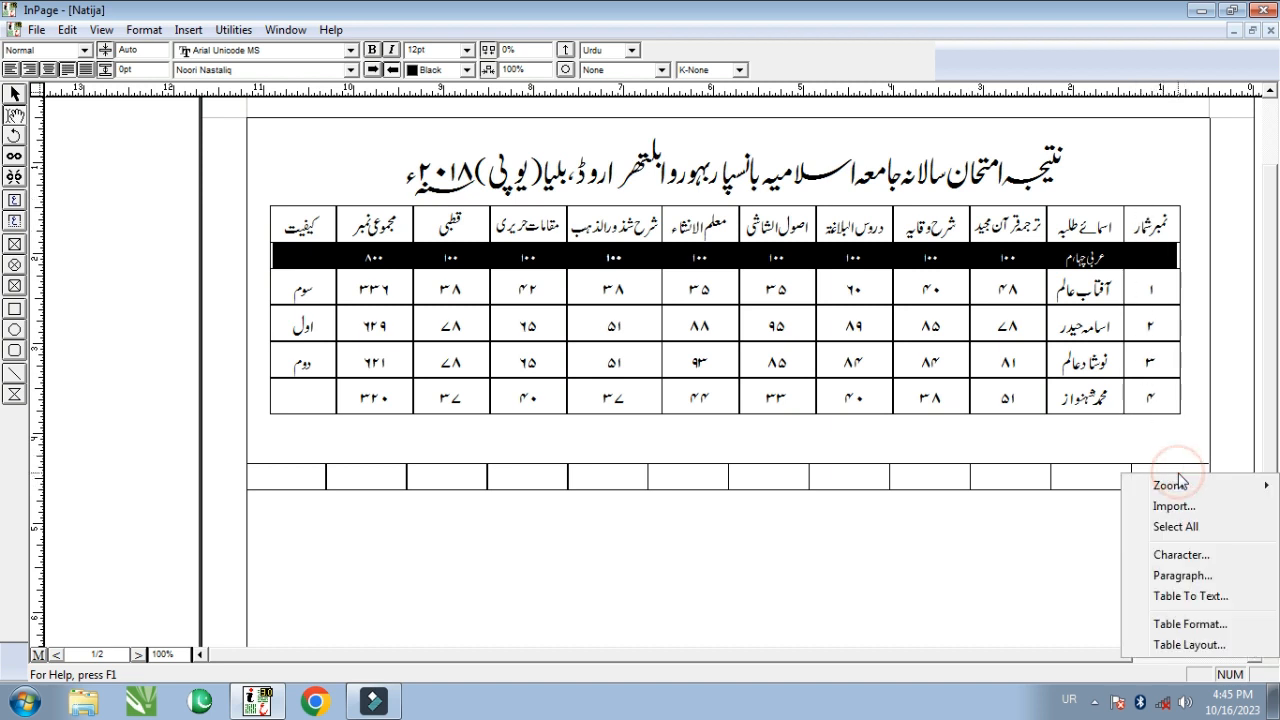
left_click(1188, 624)
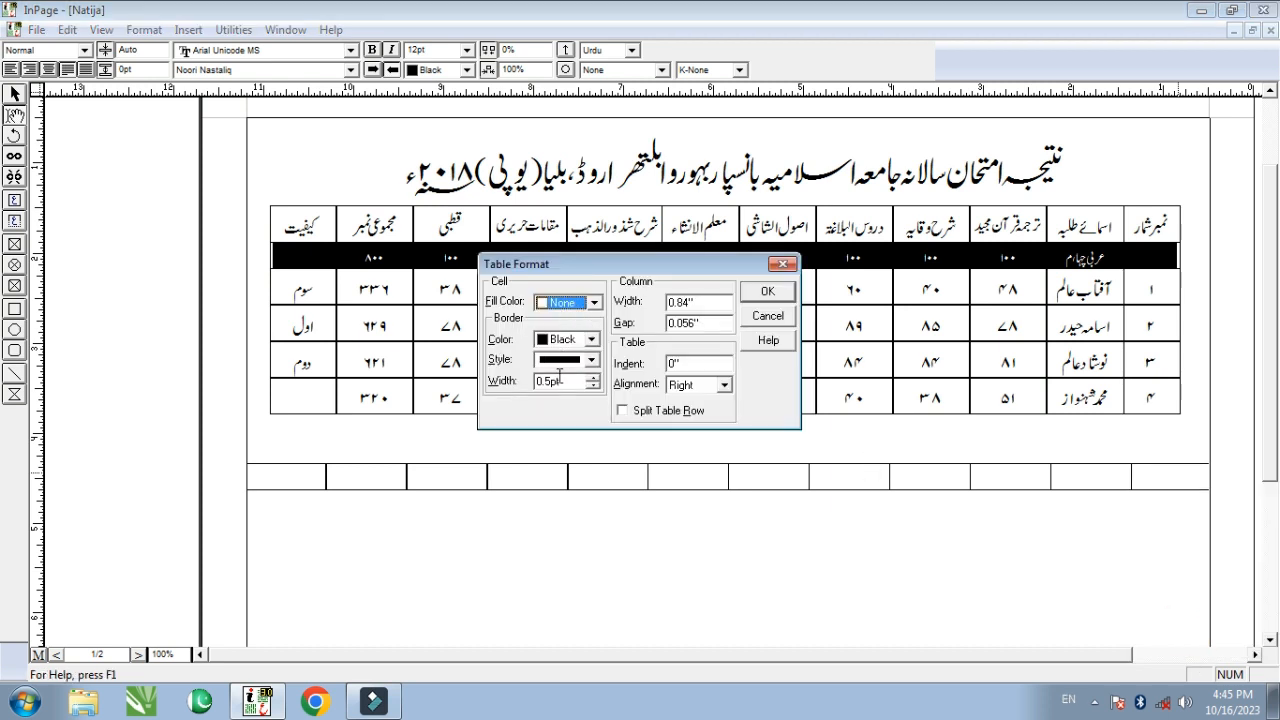
double_click(710, 302)
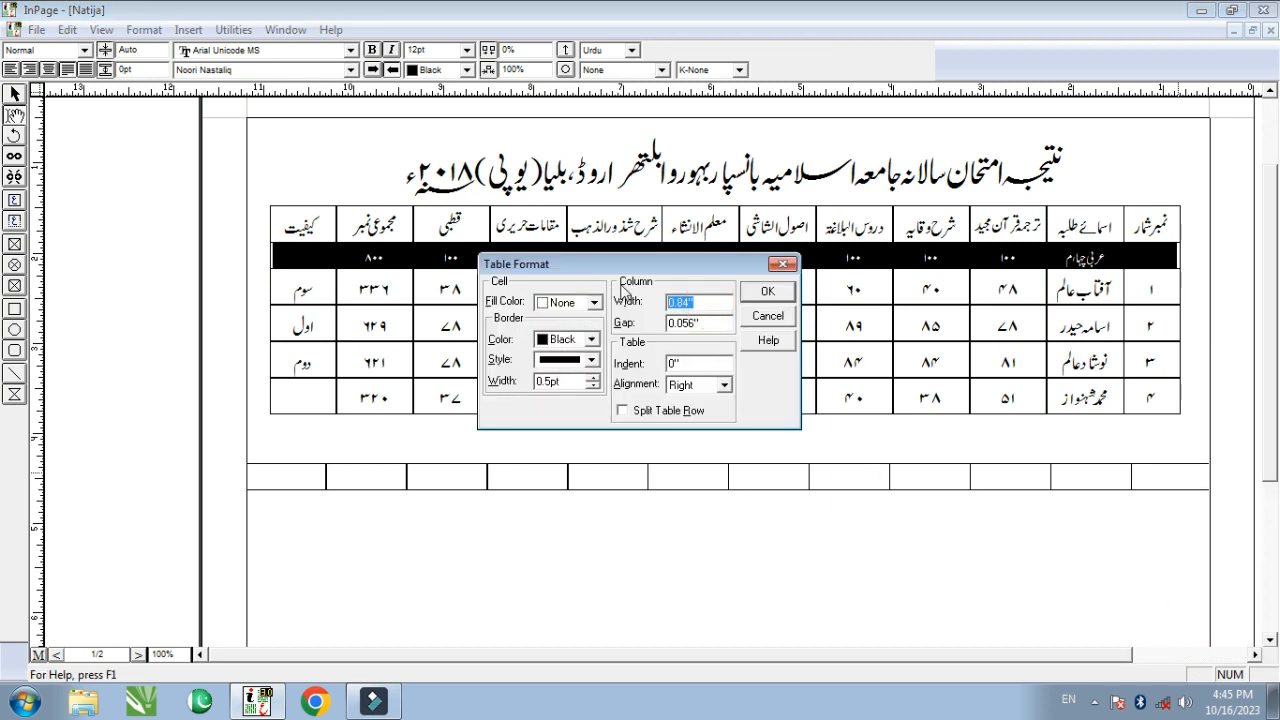
type("0.5")
left_click(767, 291)
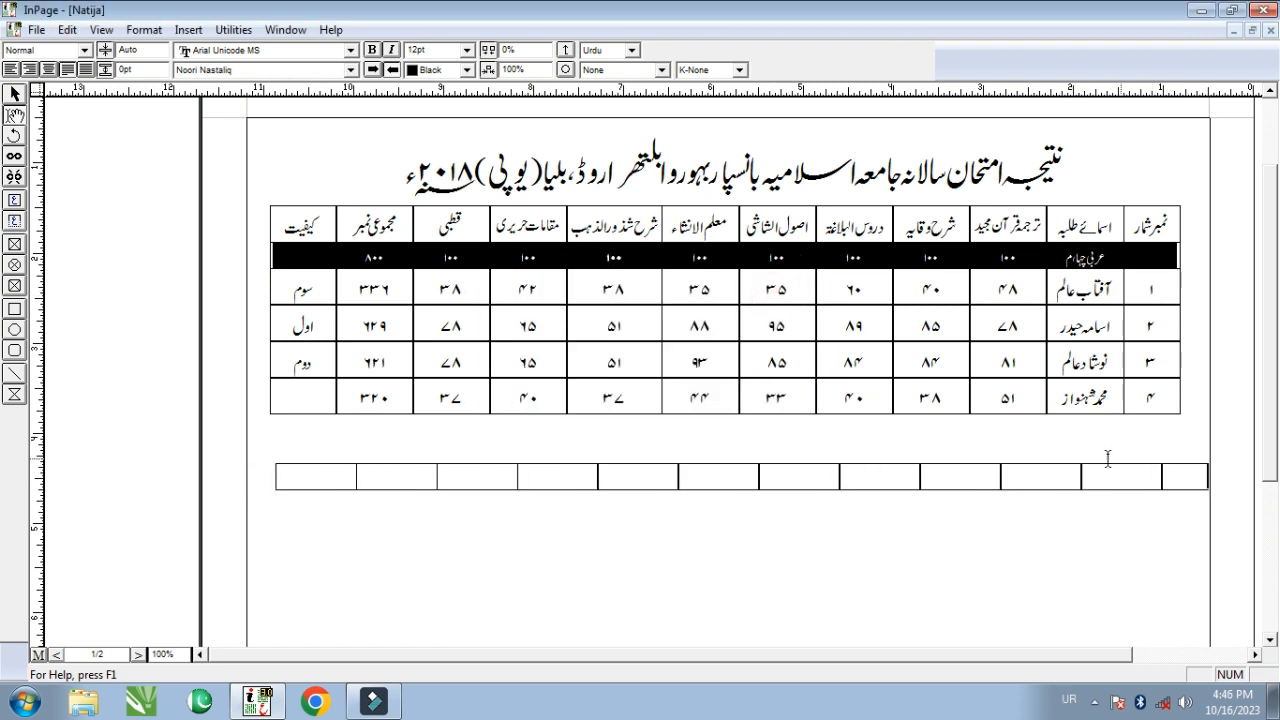
left_click_drag(1140, 484, 333, 493)
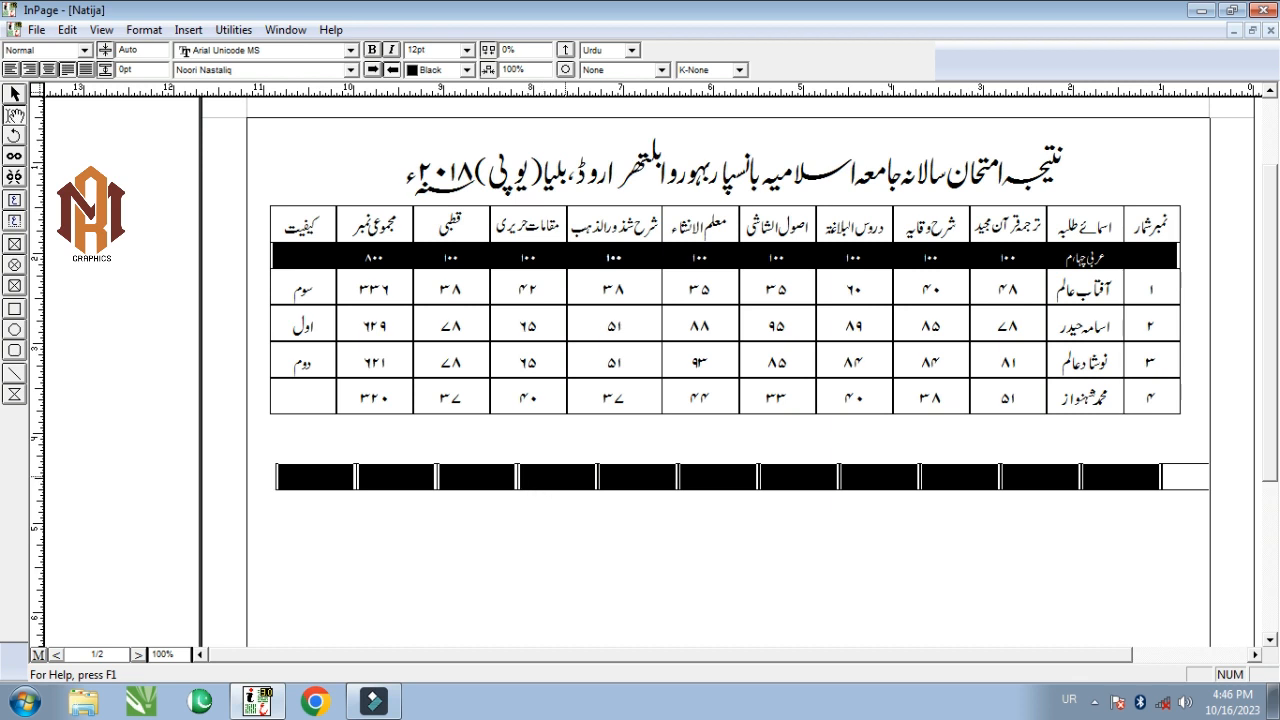
- Change the table's column width to 0.8 and its alignment to Centered
left_click(143, 30)
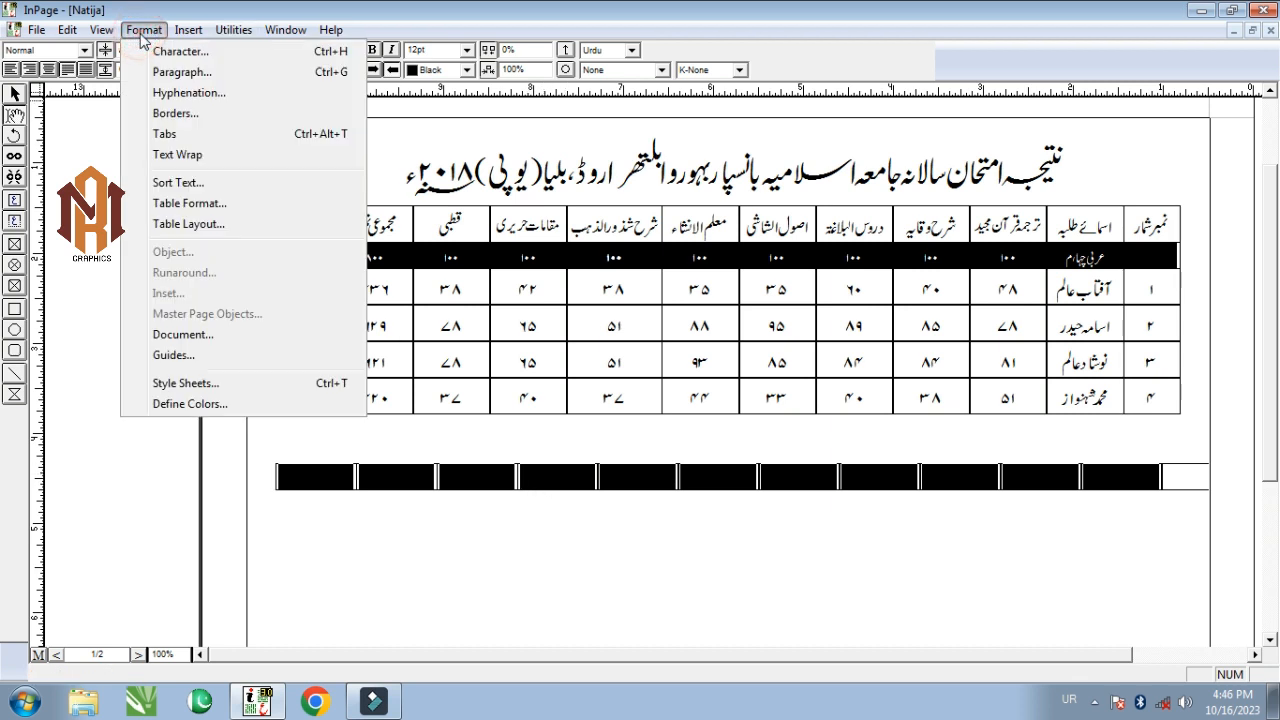
left_click(198, 205)
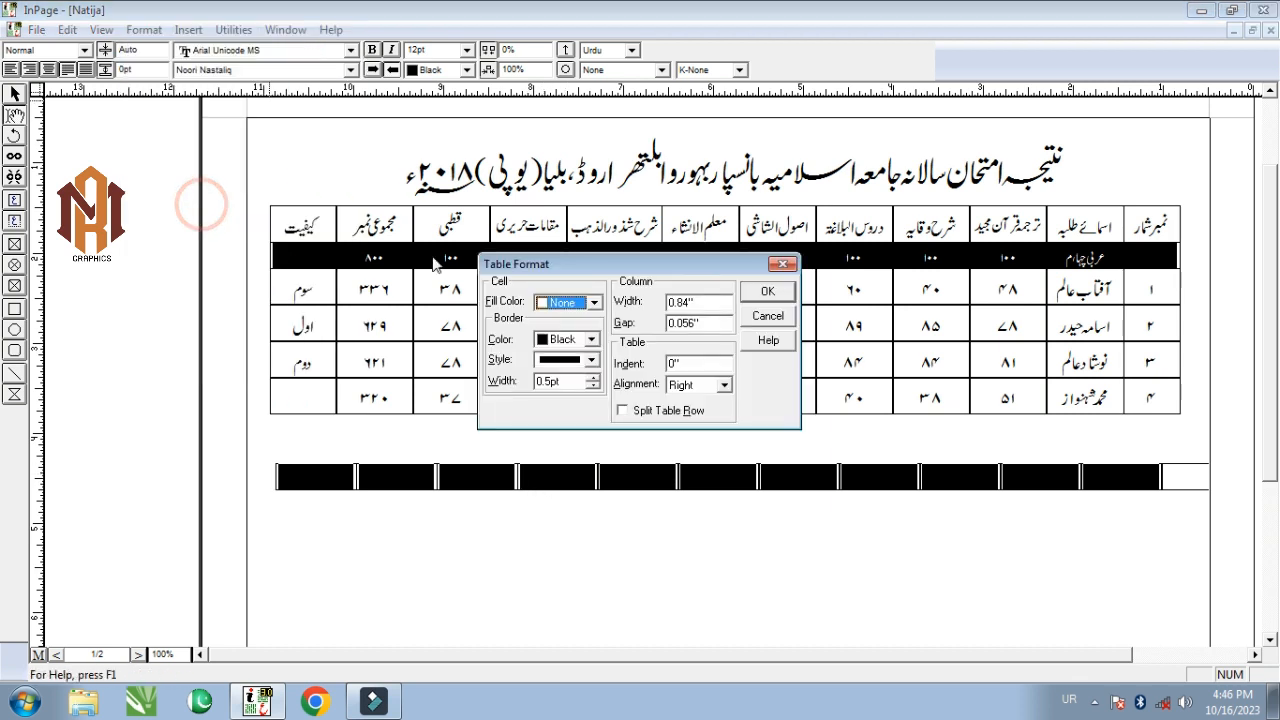
left_click_drag(622, 270, 600, 284)
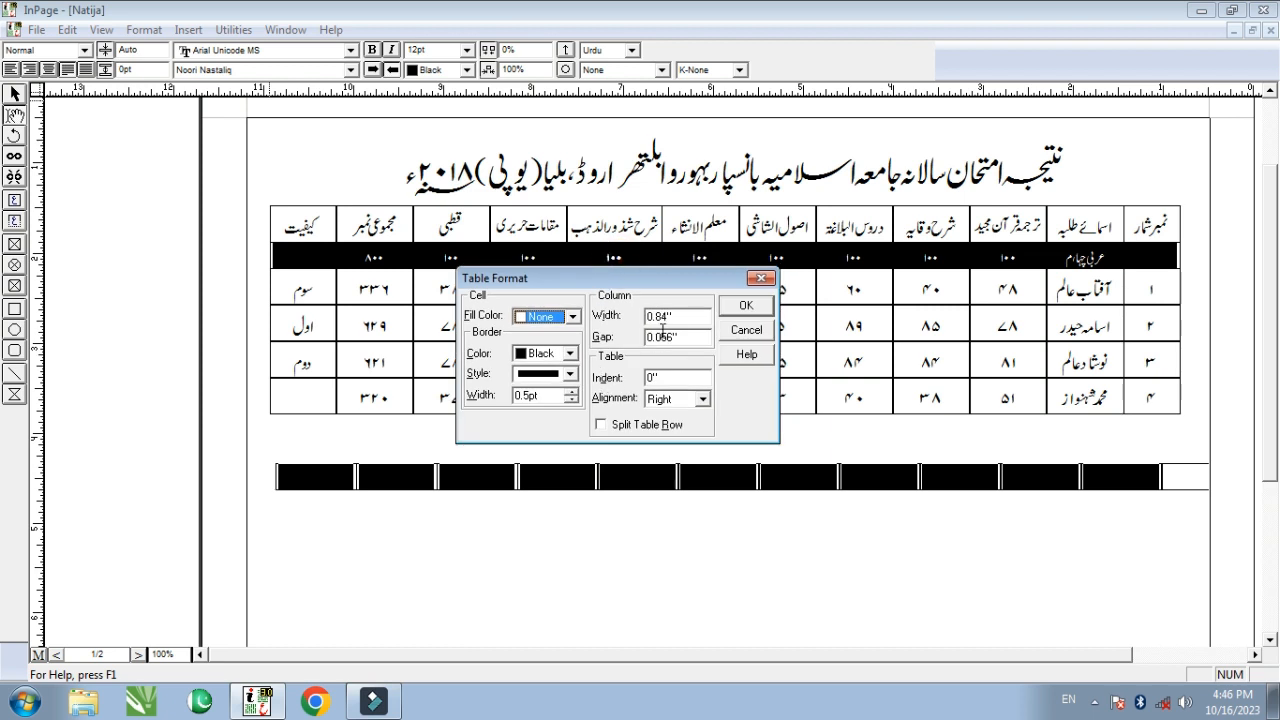
left_click_drag(684, 318, 609, 320)
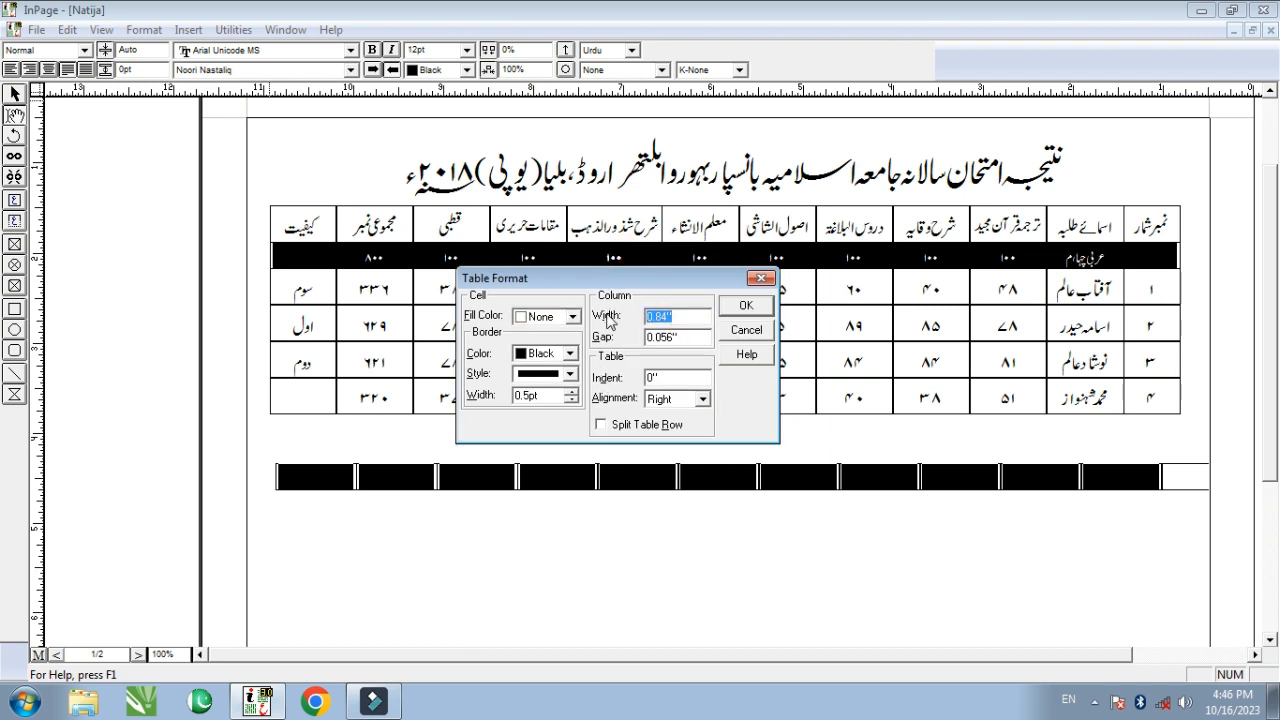
type("0.")
left_click(704, 399)
left_click(672, 442)
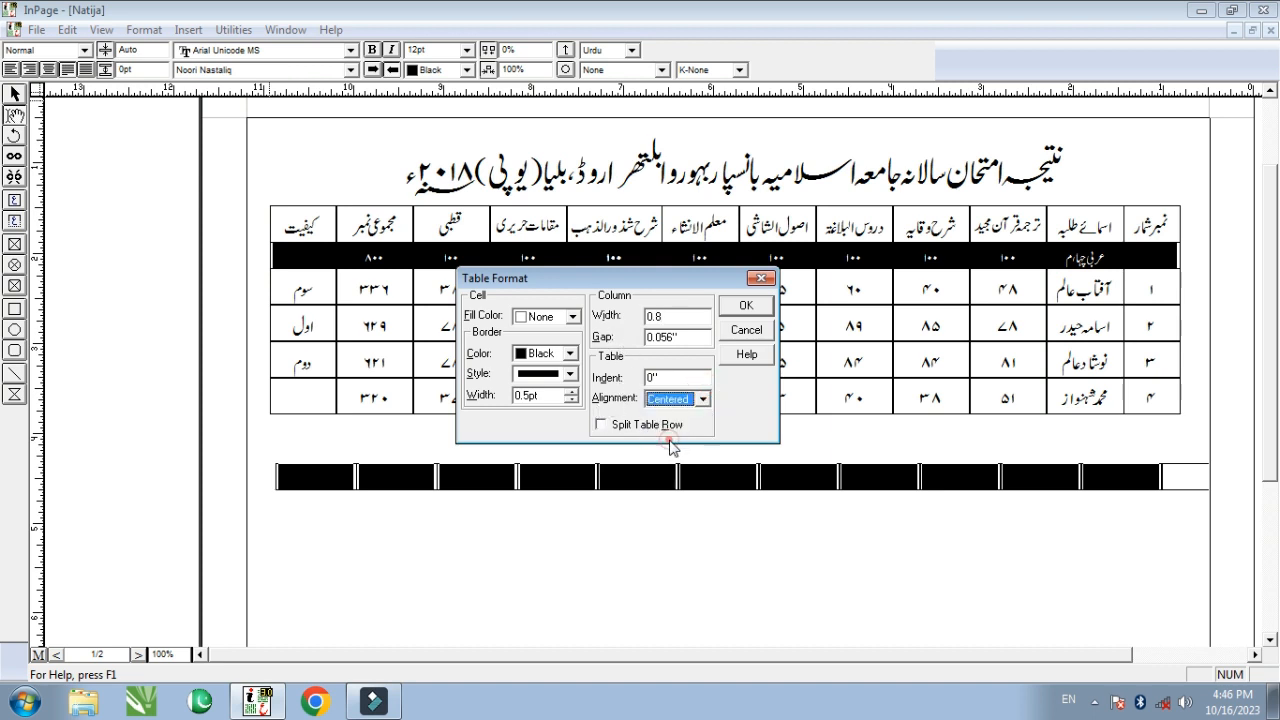
left_click(746, 305)
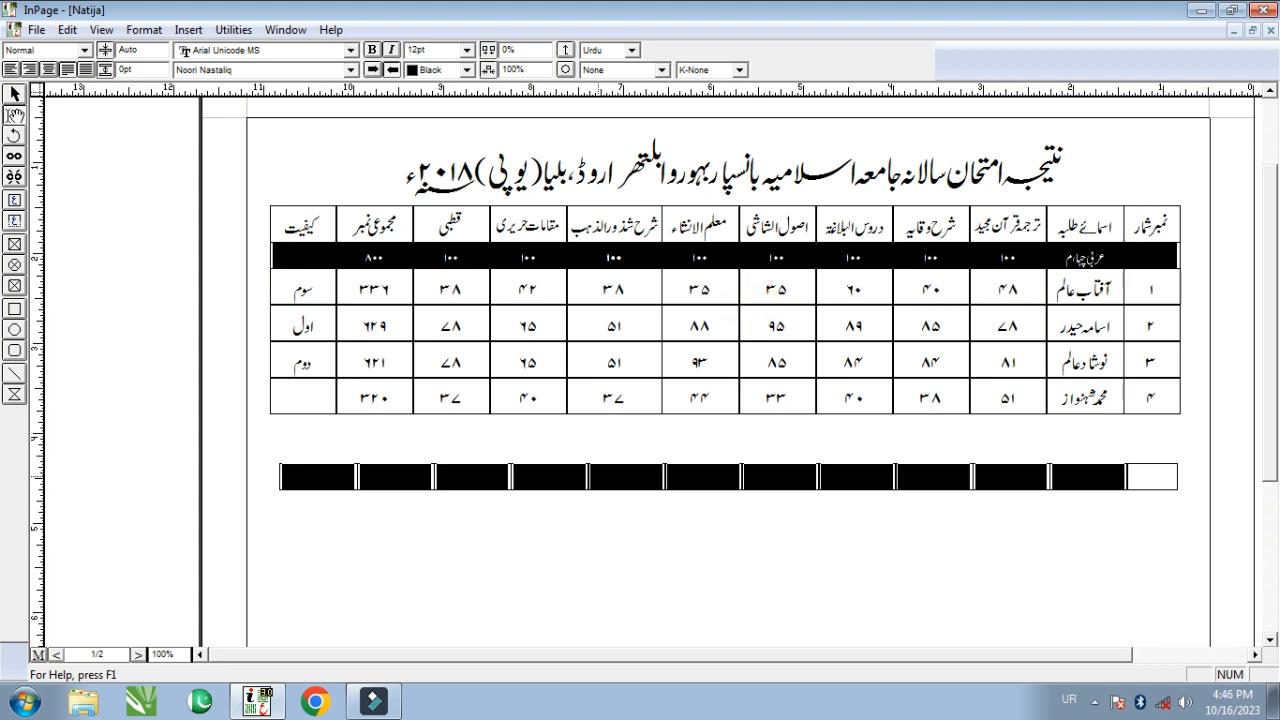
- From the rightmost cell, paste the first headings, then type شرح وقایہدروس البلاغة, اصول الشاشی, معلم الانشاء
left_click(1160, 476)
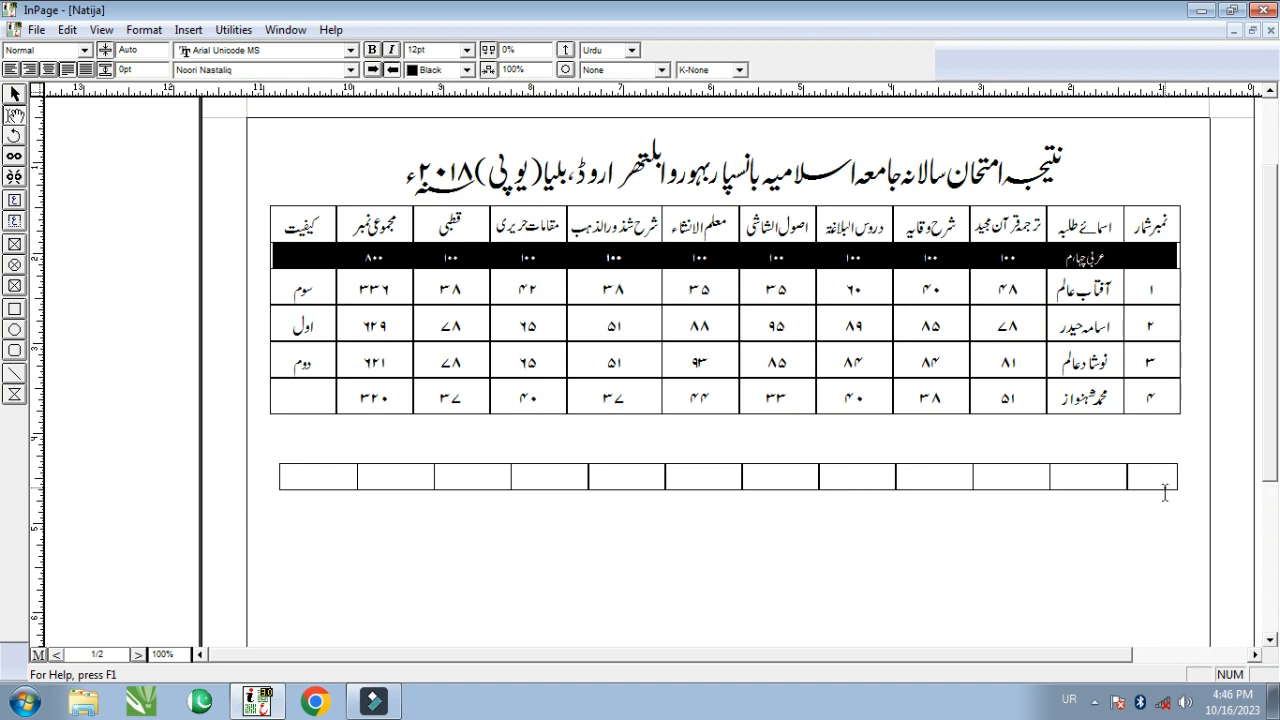
type("نمبرشمار")
key("Tab")
type("اسمائے طلبہ")
type("ترجمۂ قرآن مجید")
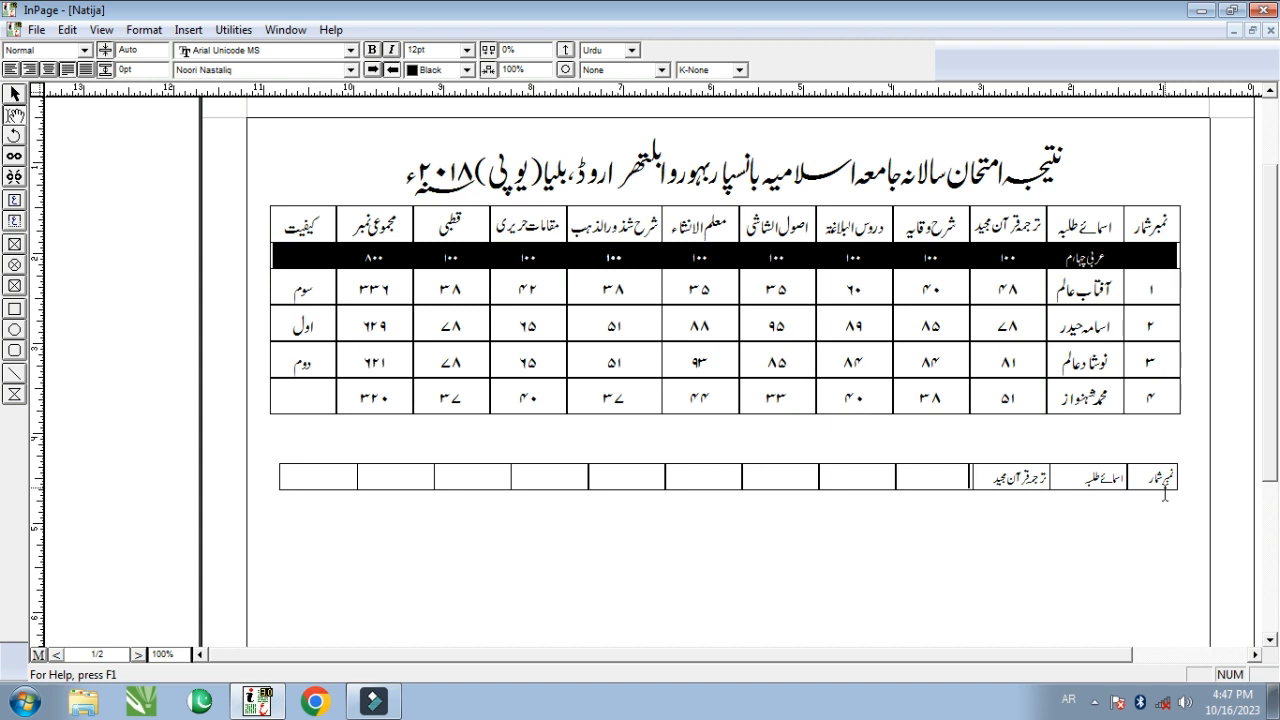
type("شرح")
type(" وقایہ")
type("دروس البلا")
type("غة")
key("alt+shift")
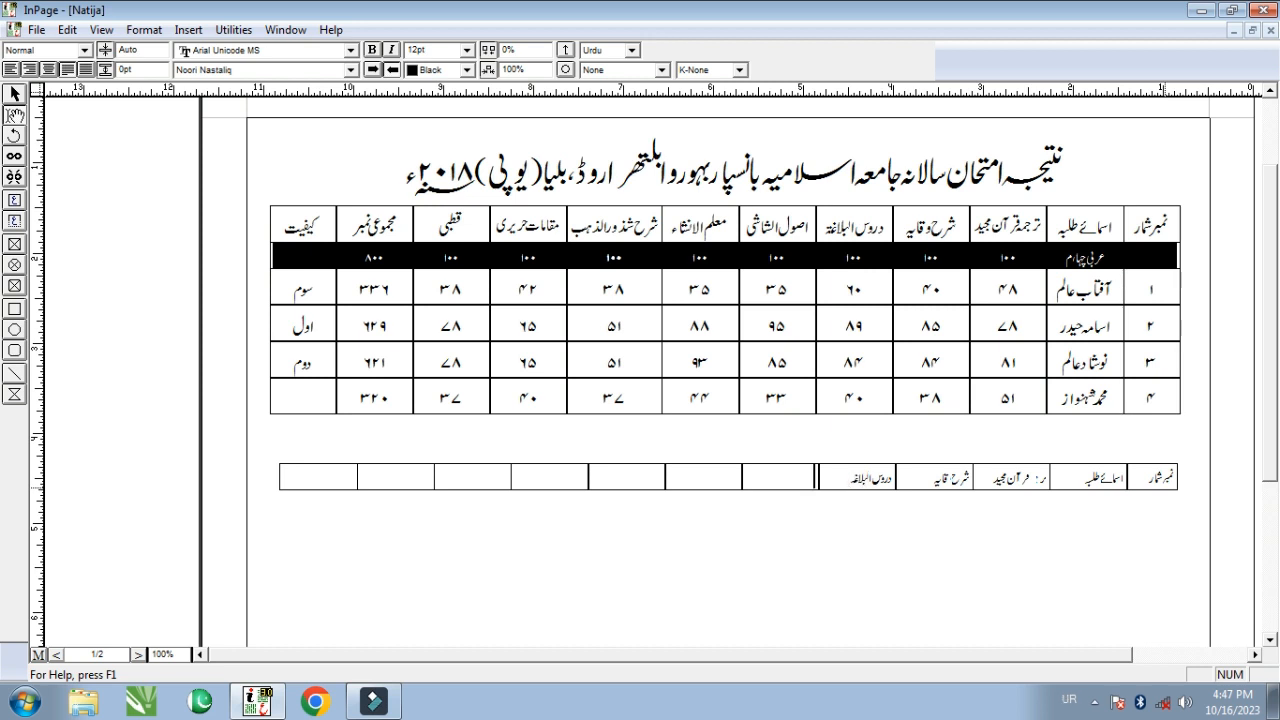
key("alt+shift")
type("اصول الشاشی")
key("Tab")
key("alt+shift")
- Type the remaining headings: شرح شذورالذهب, مقامات حریری, قطبی, مجموعی نمبر and کیفیت
key("alt+shift")
type("معلم الانشاء")
key("Tab")
key("alt+shift")
type("شرح شذورالذه")
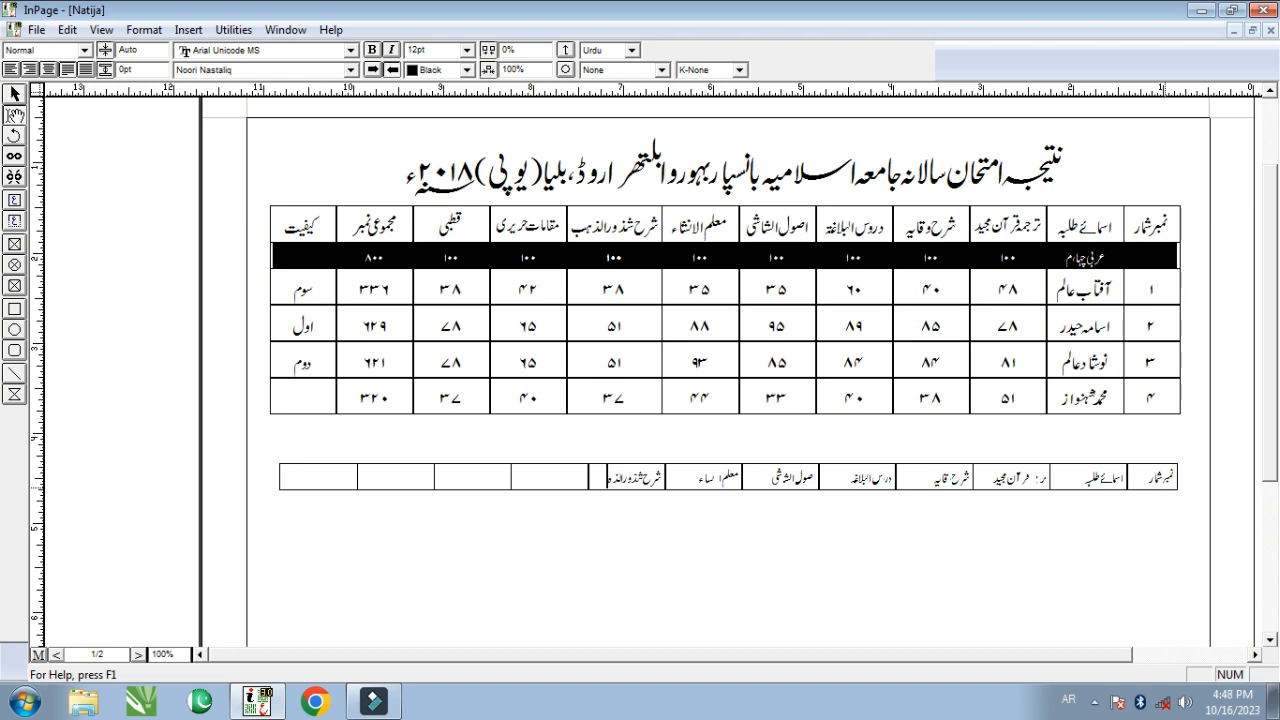
type("ب")
key("alt+shift")
key("alt+shift")
type("مقامات حریری")
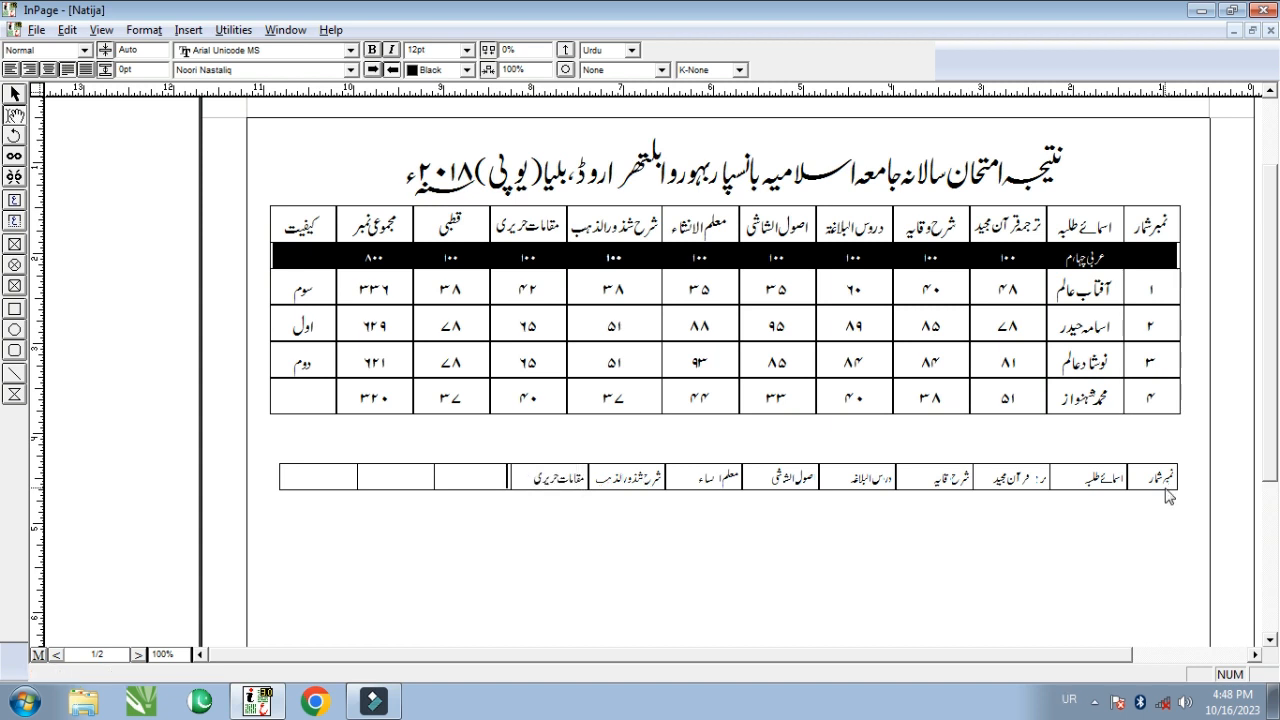
key("alt+shift")
key("Tab")
type("قطبی")
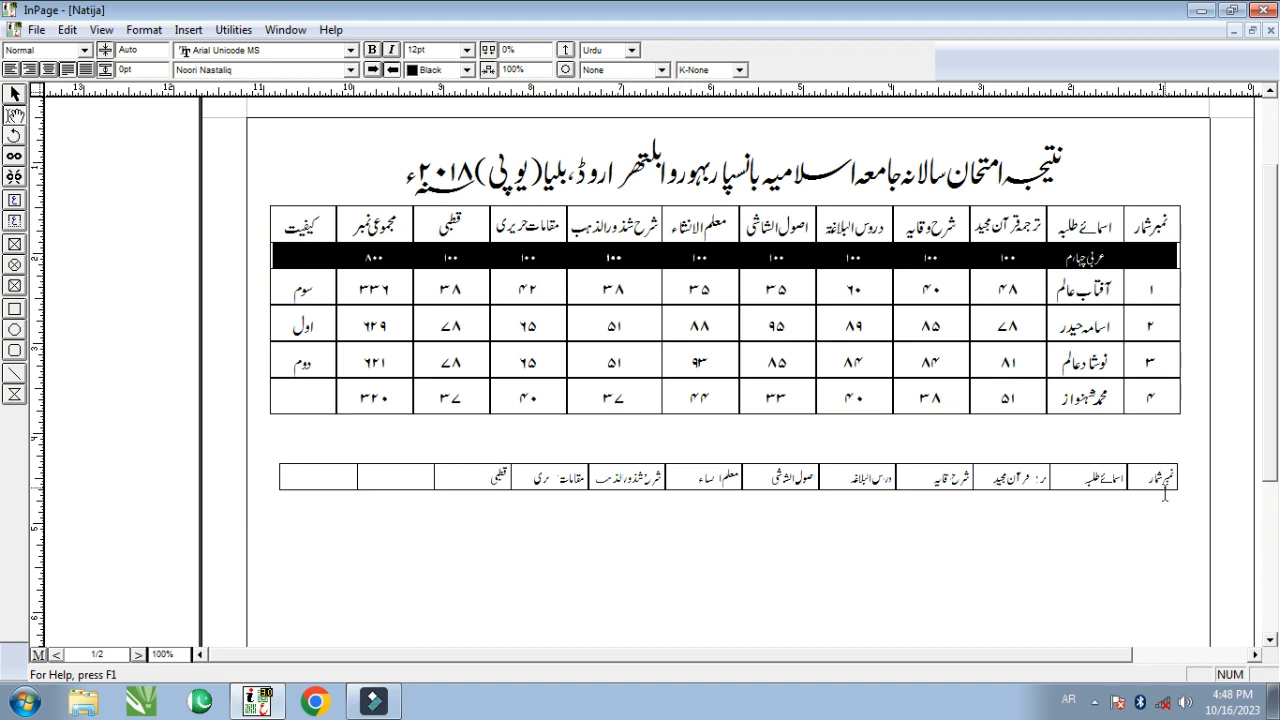
key("Tab")
type("مجموعی نمبر")
key("Tab")
type("کیفیت")
- Center-align all twelve Urdu headings and append an empty second row to the table
left_click_drag(310, 474, 1181, 474)
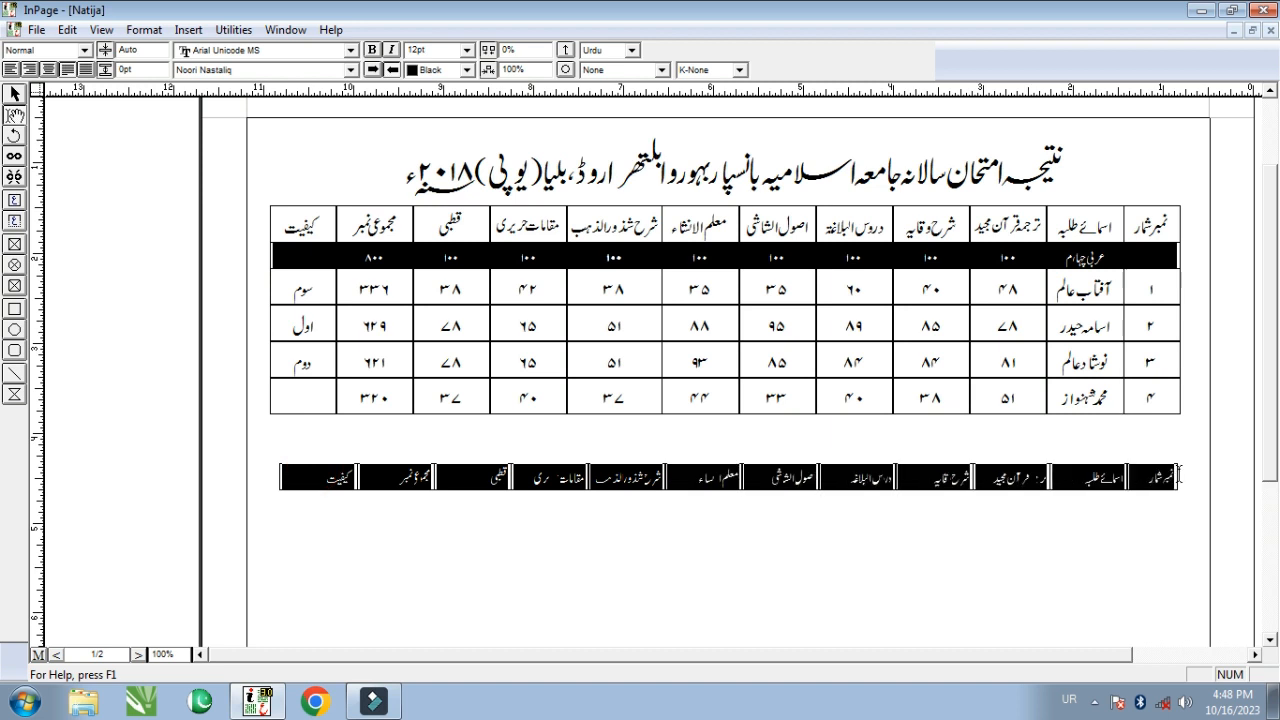
left_click(48, 69)
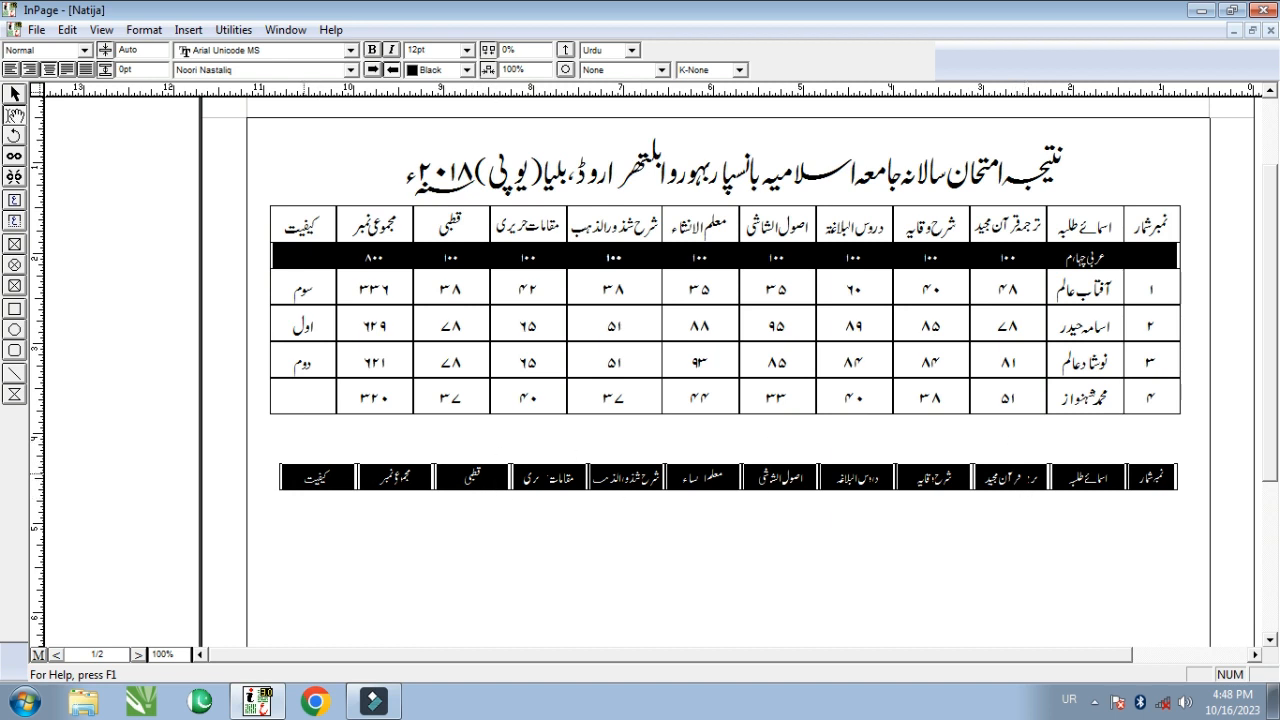
left_click(300, 478)
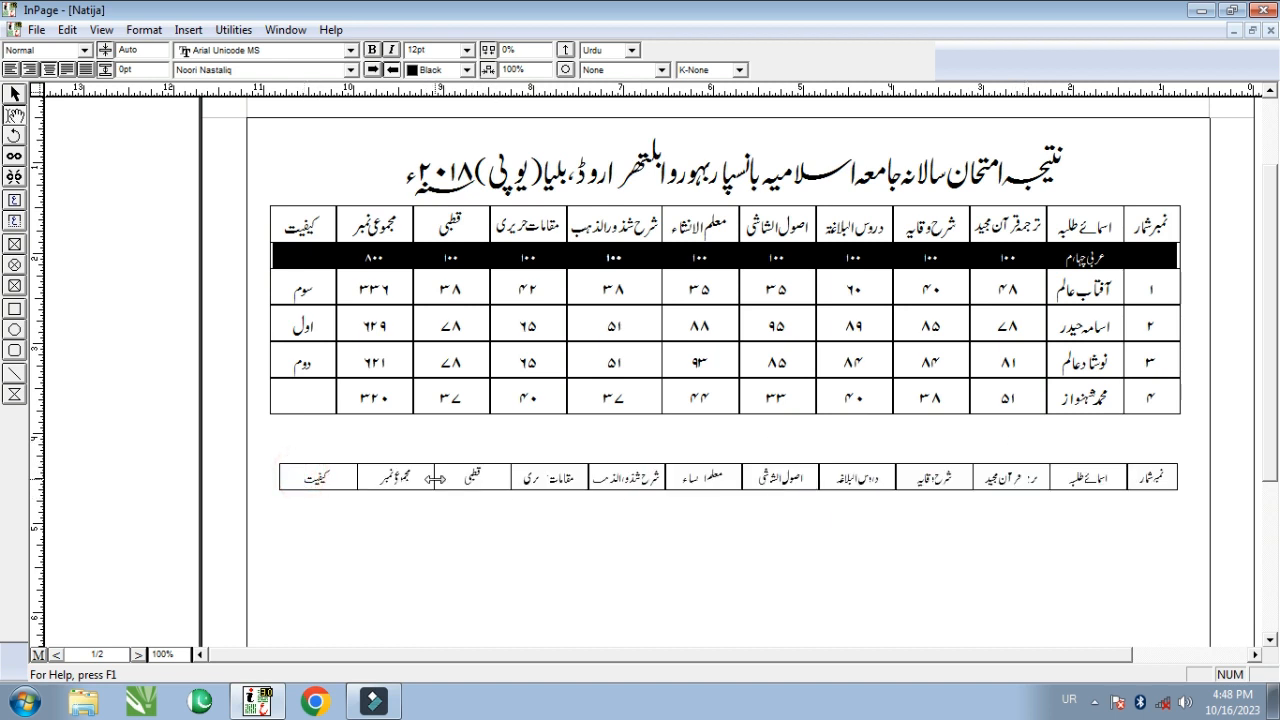
key("Tab")
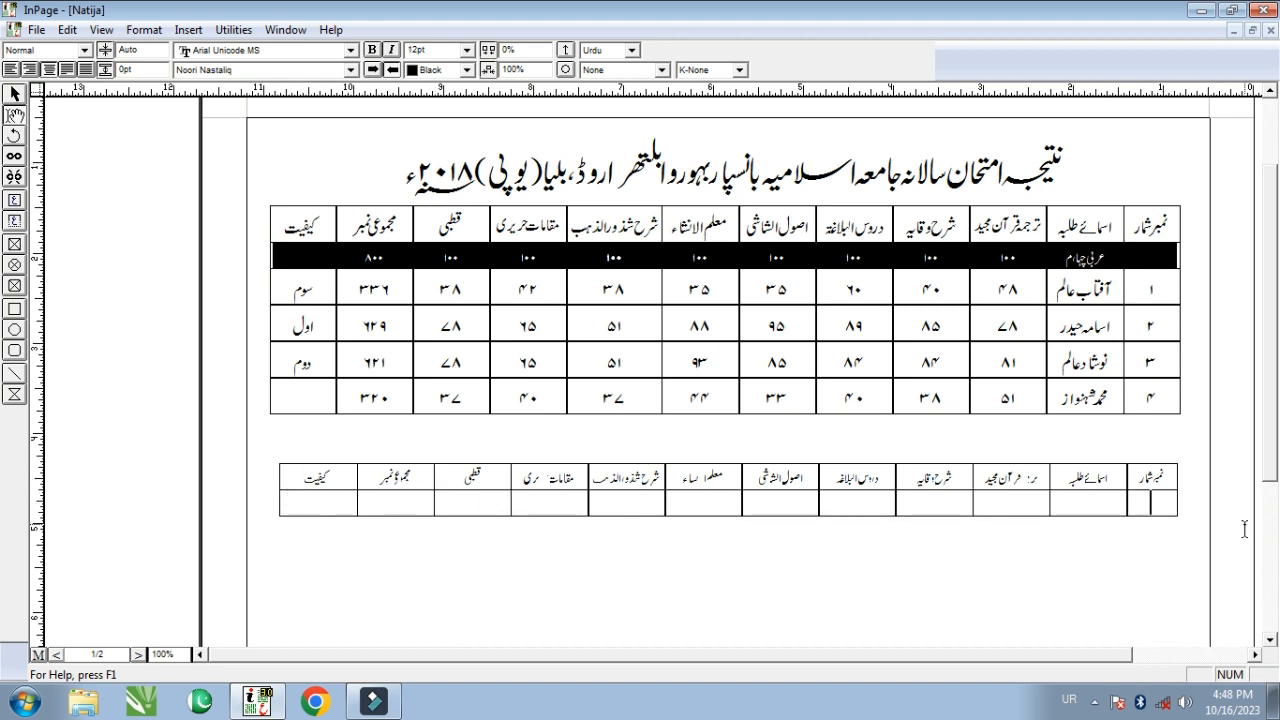
- Enter عربی چہارم under student names, 100 in each subject cell and 800 as the total
left_click(1100, 505)
type("عرب")
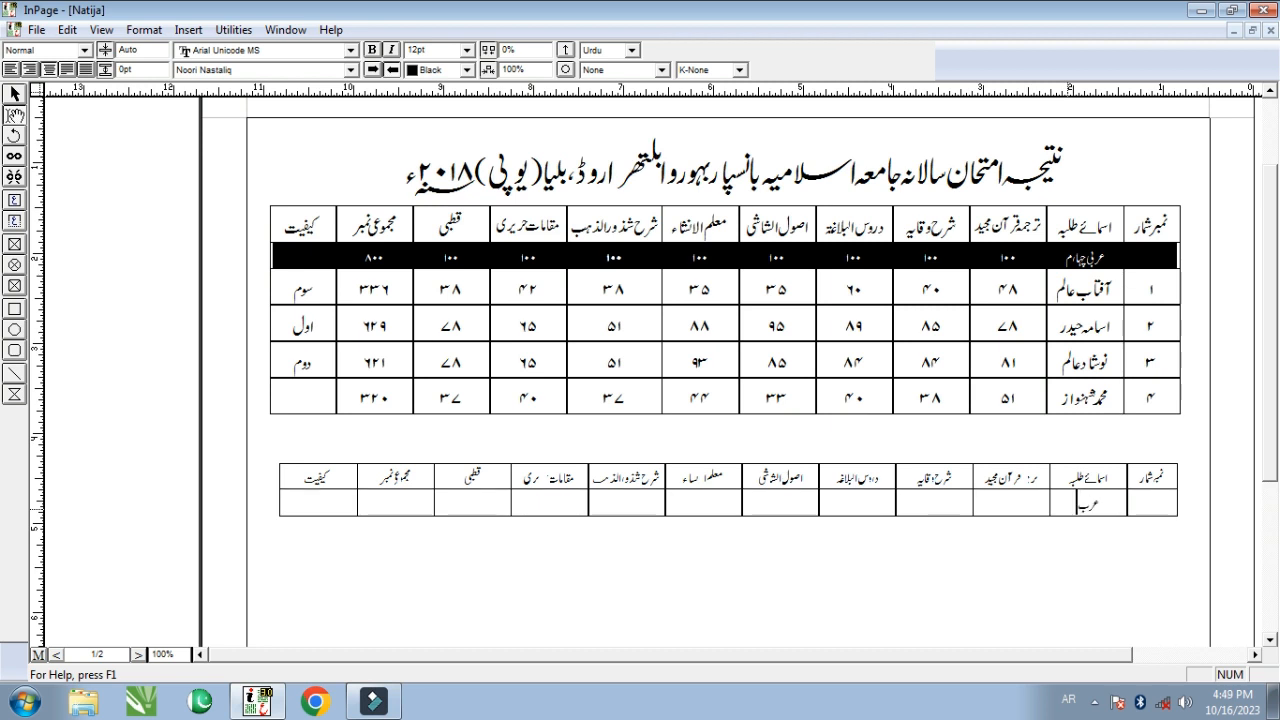
type("ی چہارم")
key("Tab")
type("100")
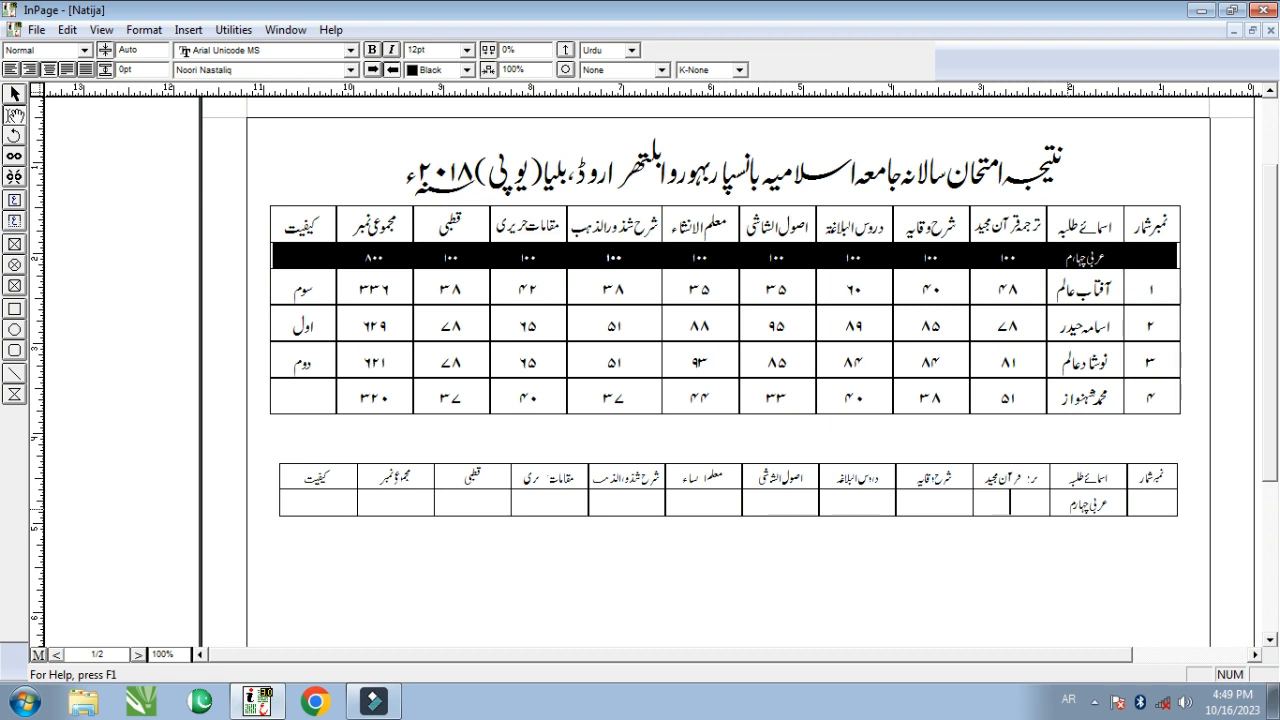
key("Tab")
type("100")
key("Tab")
type("100")
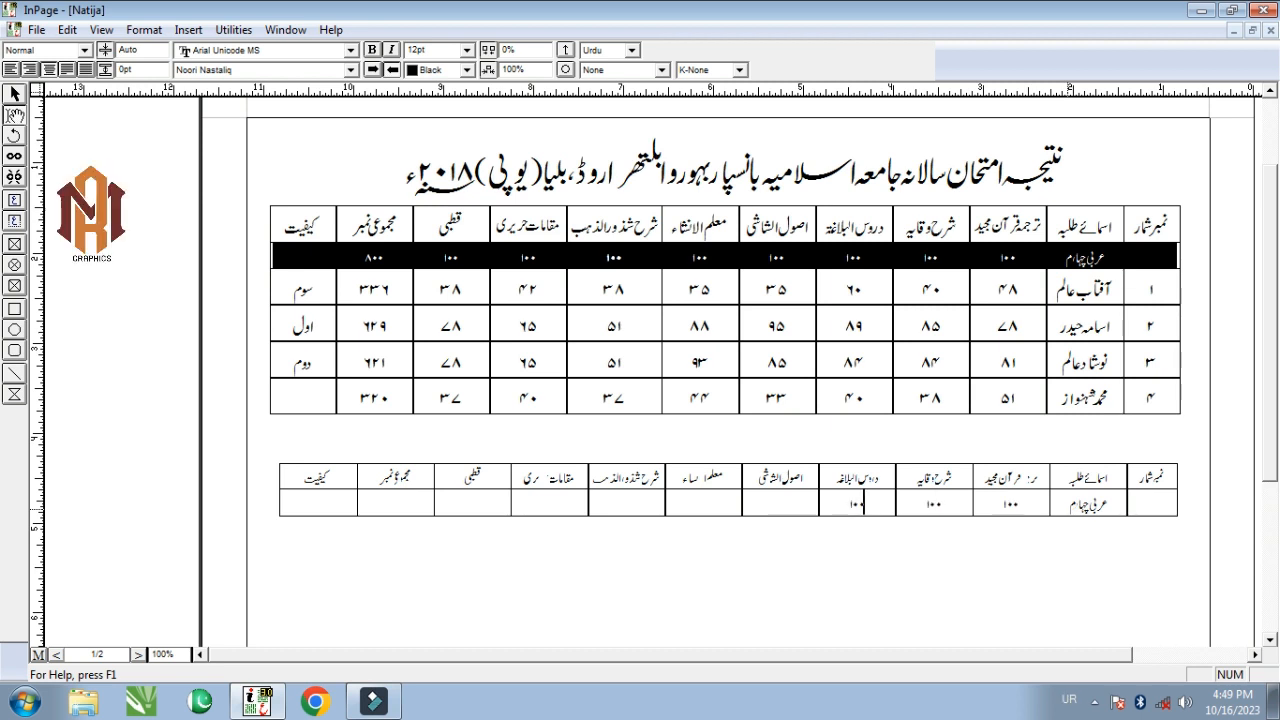
key("Tab")
type("100100100100100")
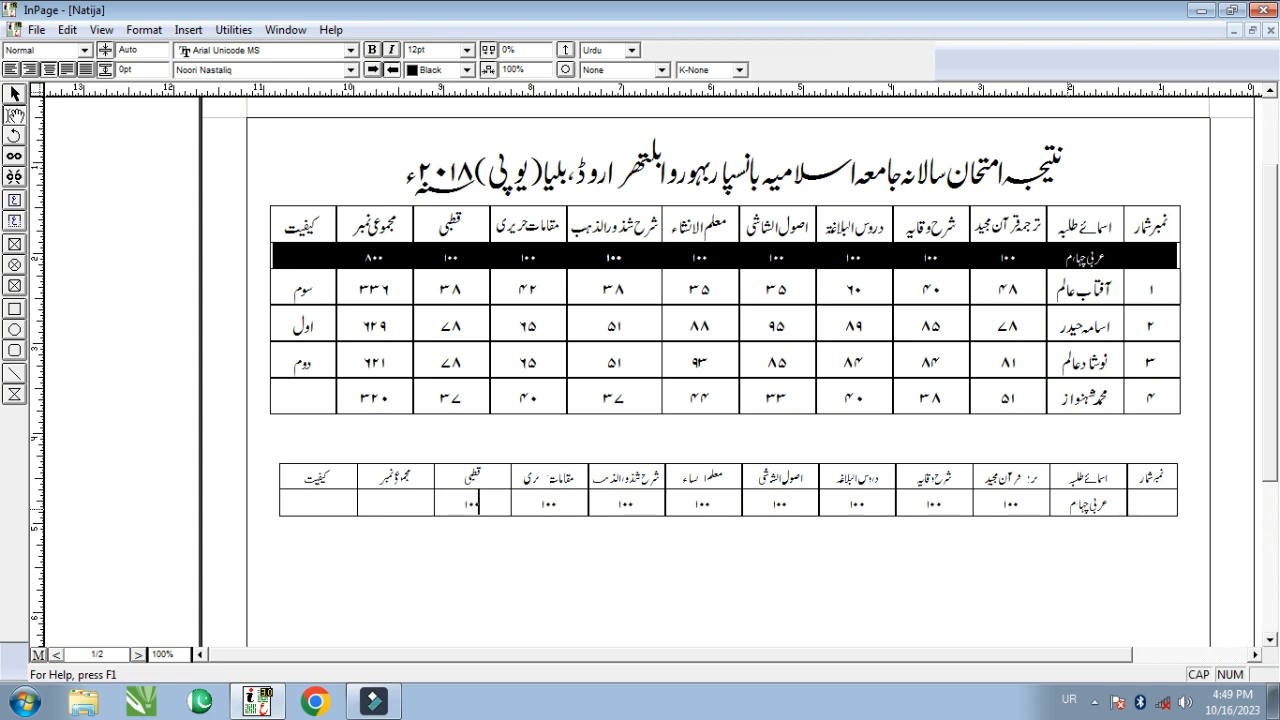
key("Tab")
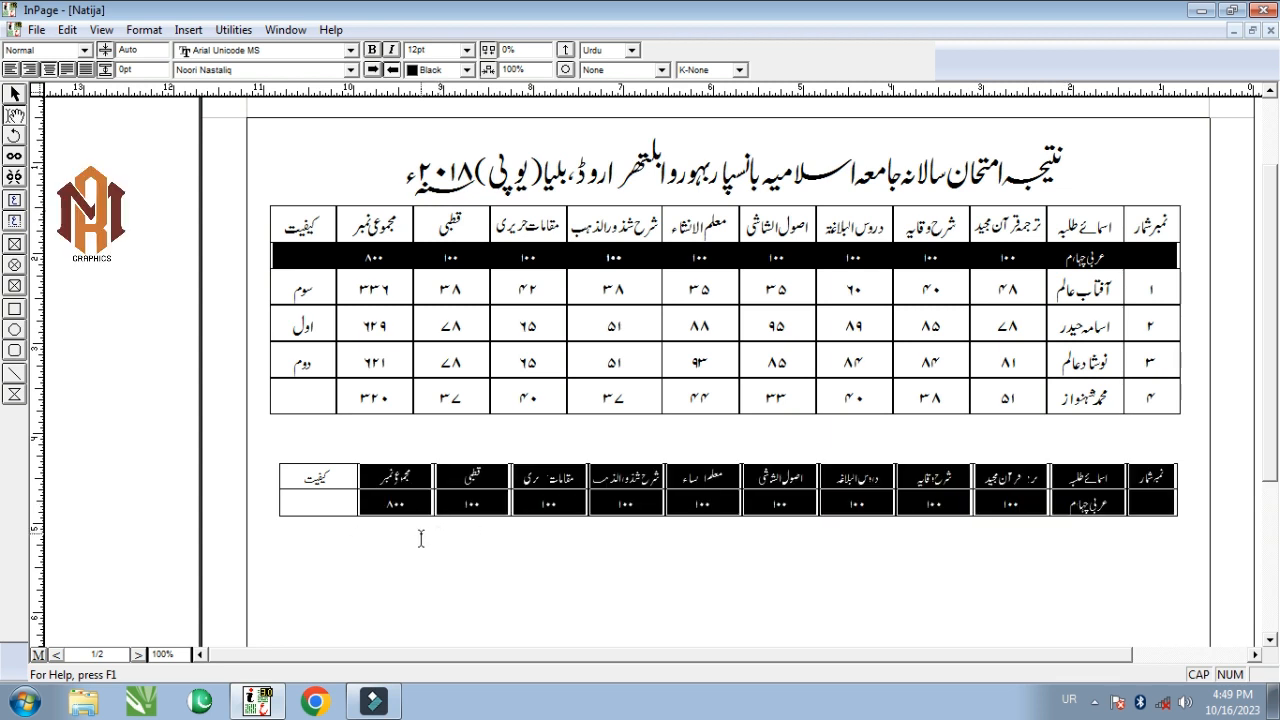
left_click_drag(1160, 478, 303, 519)
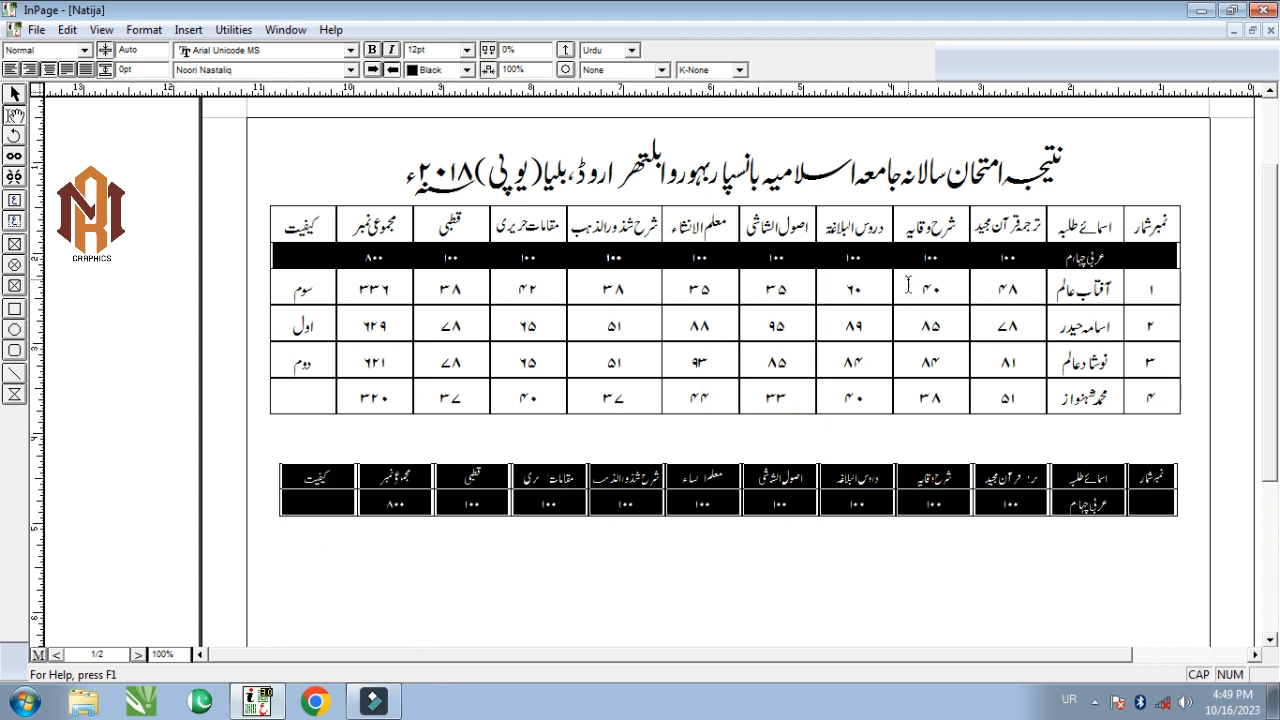
- Set the selected lower table's text size to 17 pt
left_click(440, 49)
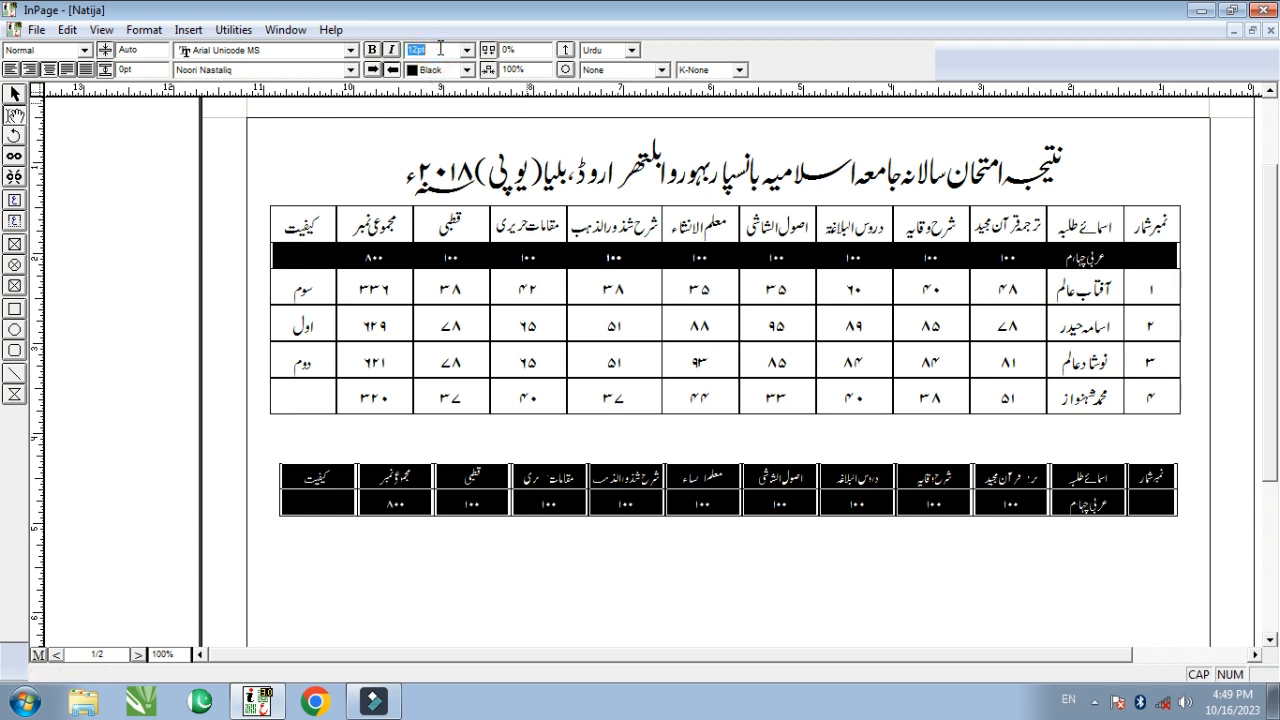
type("17")
key("Return")
left_click(850, 485)
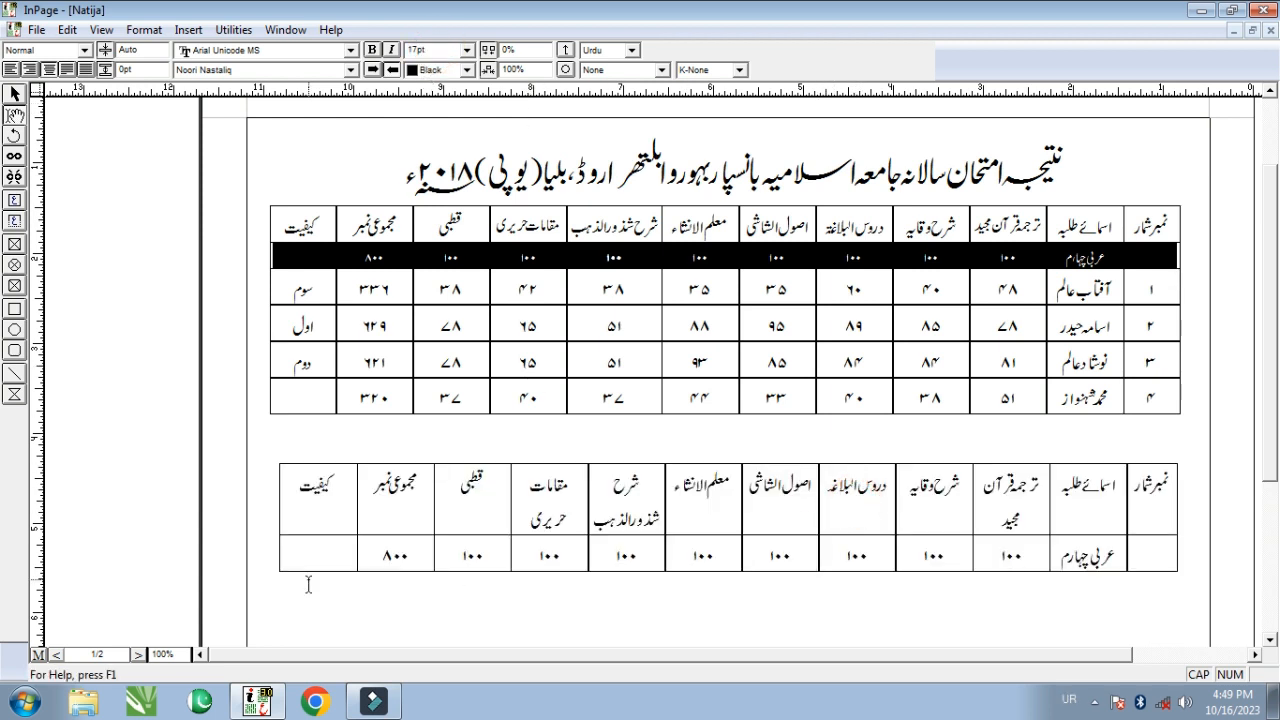
scroll(837, 509, "down", 2)
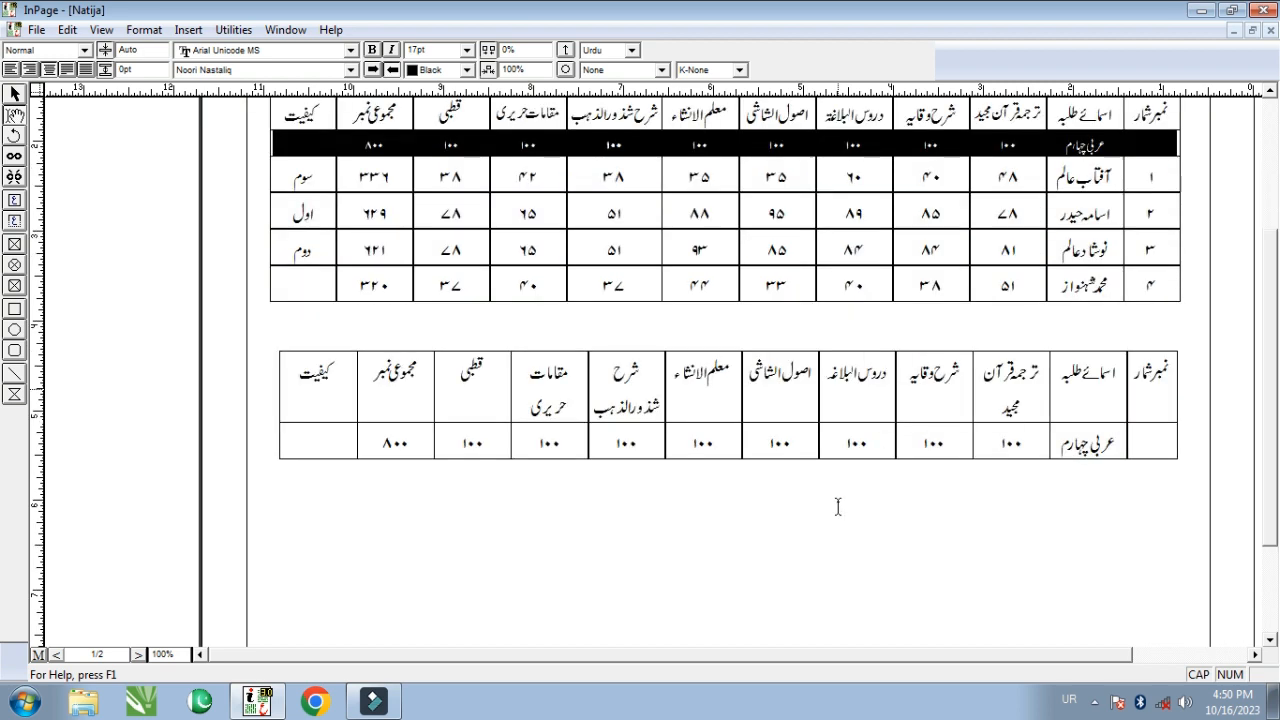
scroll(716, 328, "up", 1)
- Widen every column of the lower table to 1 inch in Table Format
left_click(604, 377)
right_click(604, 378)
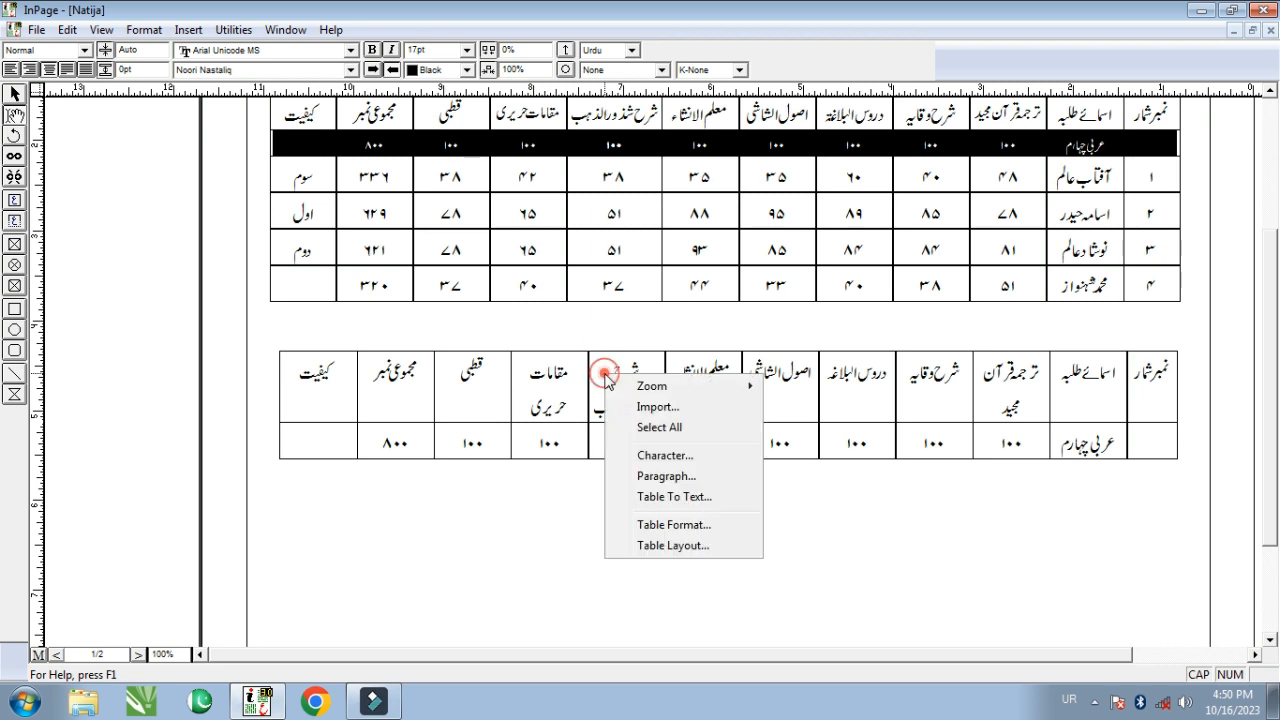
left_click(672, 527)
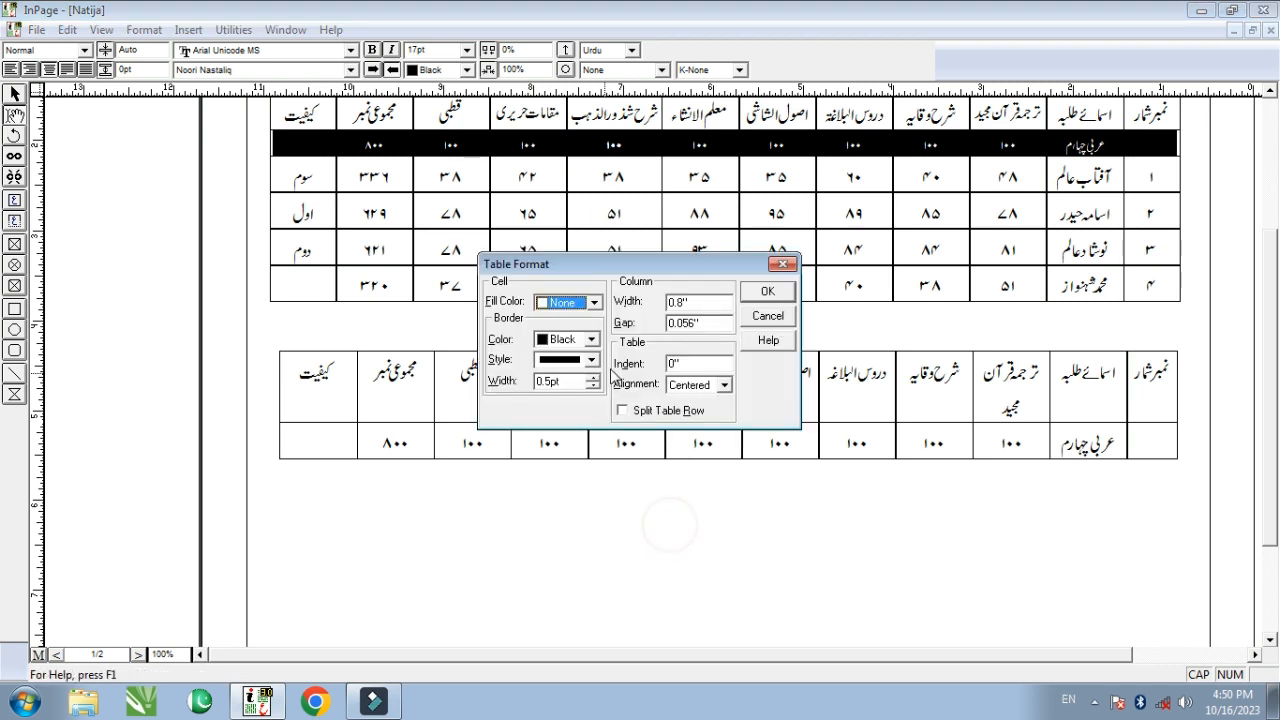
double_click(682, 302)
type("1")
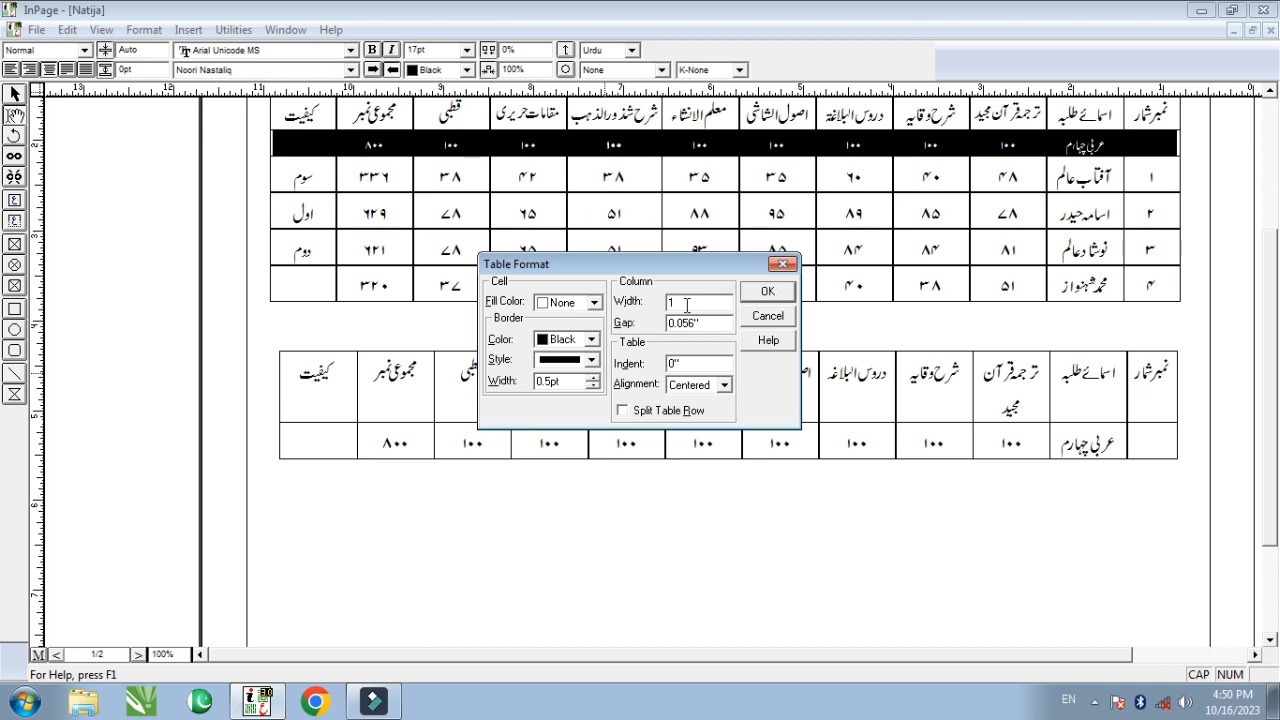
left_click(766, 291)
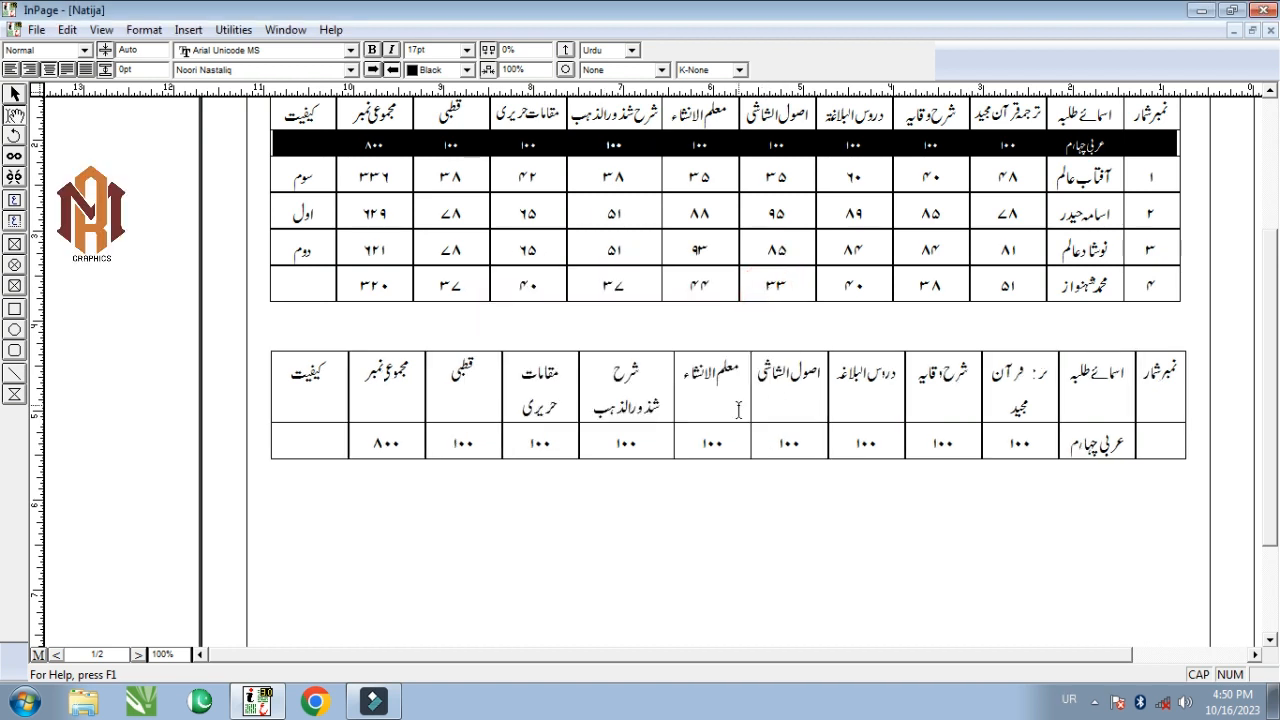
key("alt+shift")
- Resize the شرح شذورالذهب and مقامات حریری headings to 16pt
left_click_drag(598, 407, 671, 370)
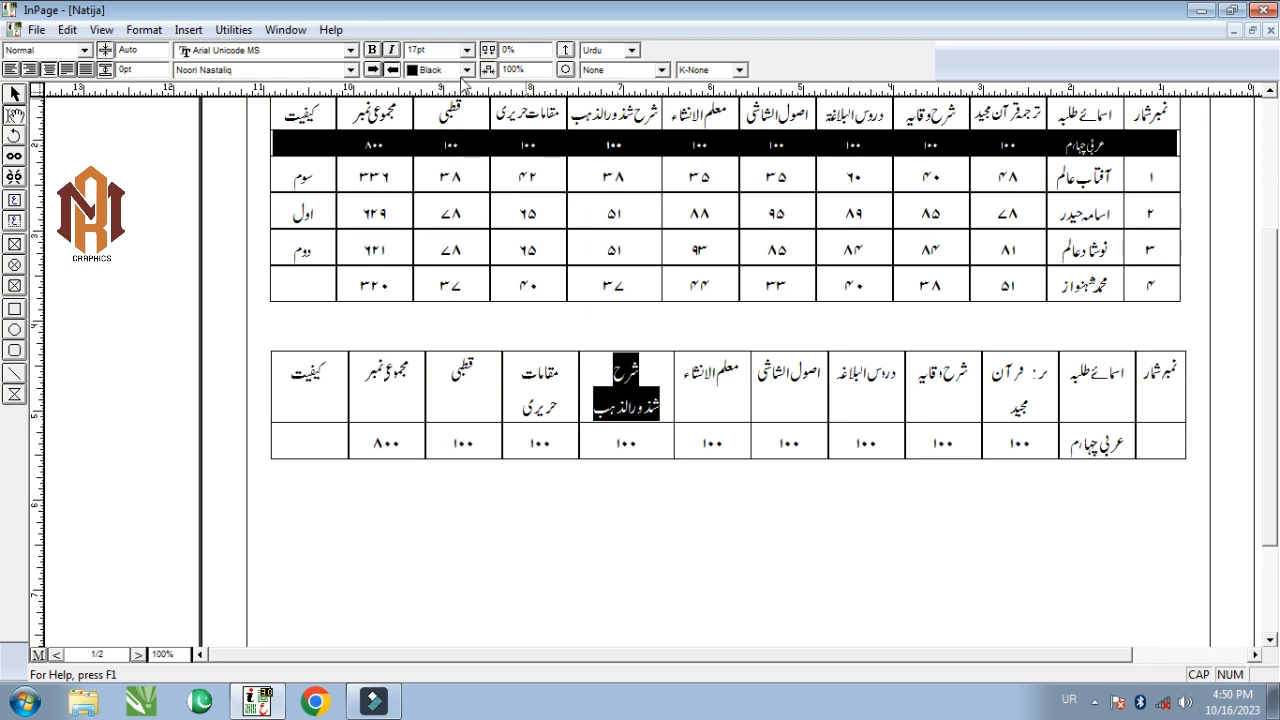
left_click(448, 48)
key("alt+shift")
type("16")
key("Return")
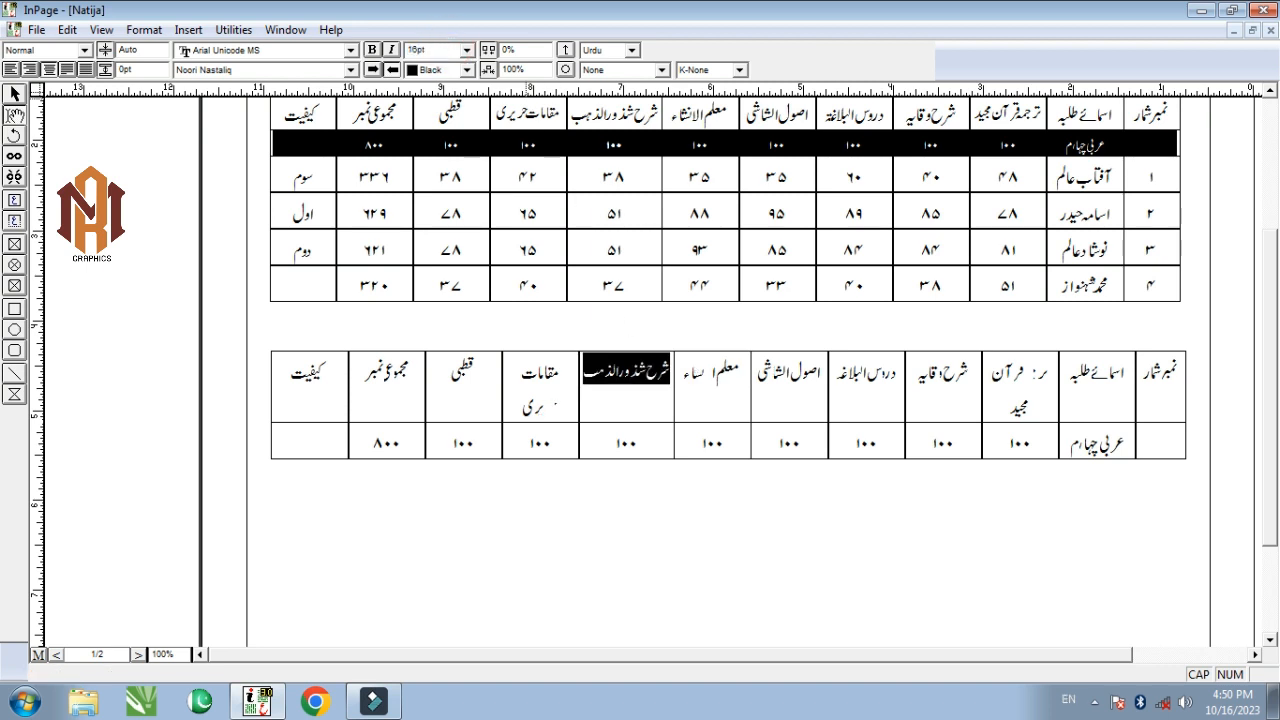
left_click(641, 385)
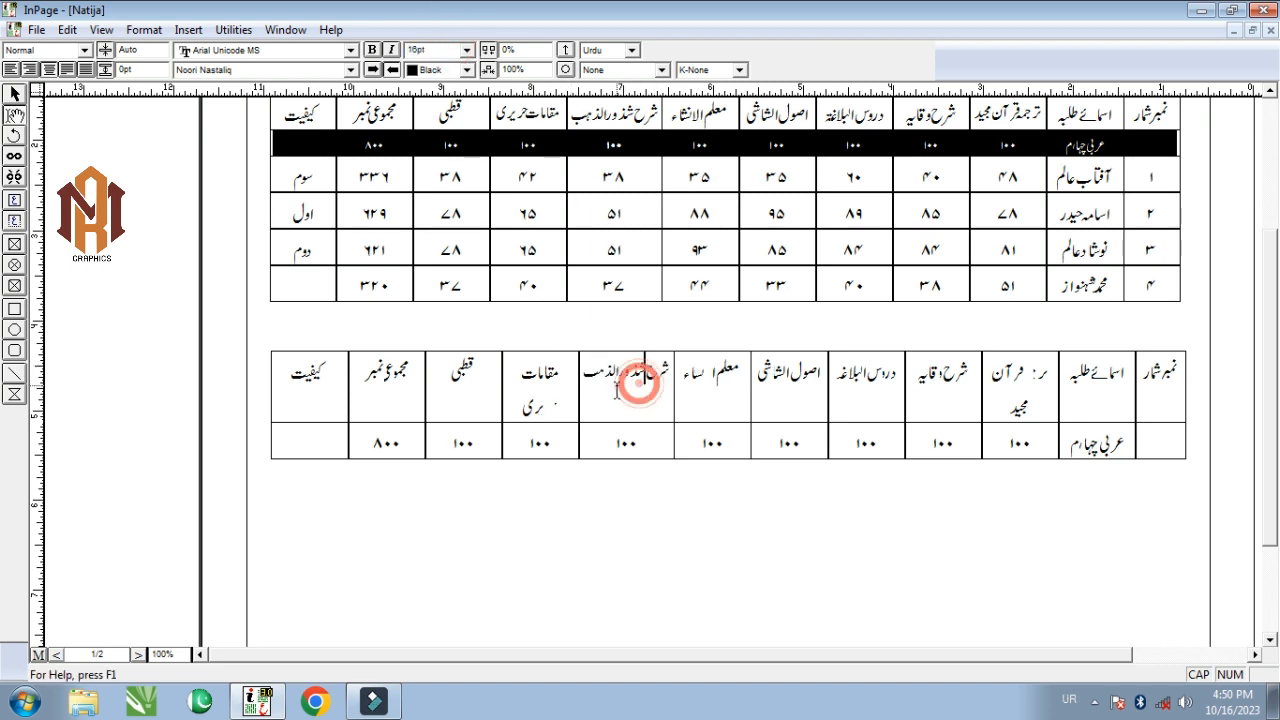
left_click_drag(535, 413, 522, 360)
left_click(438, 47)
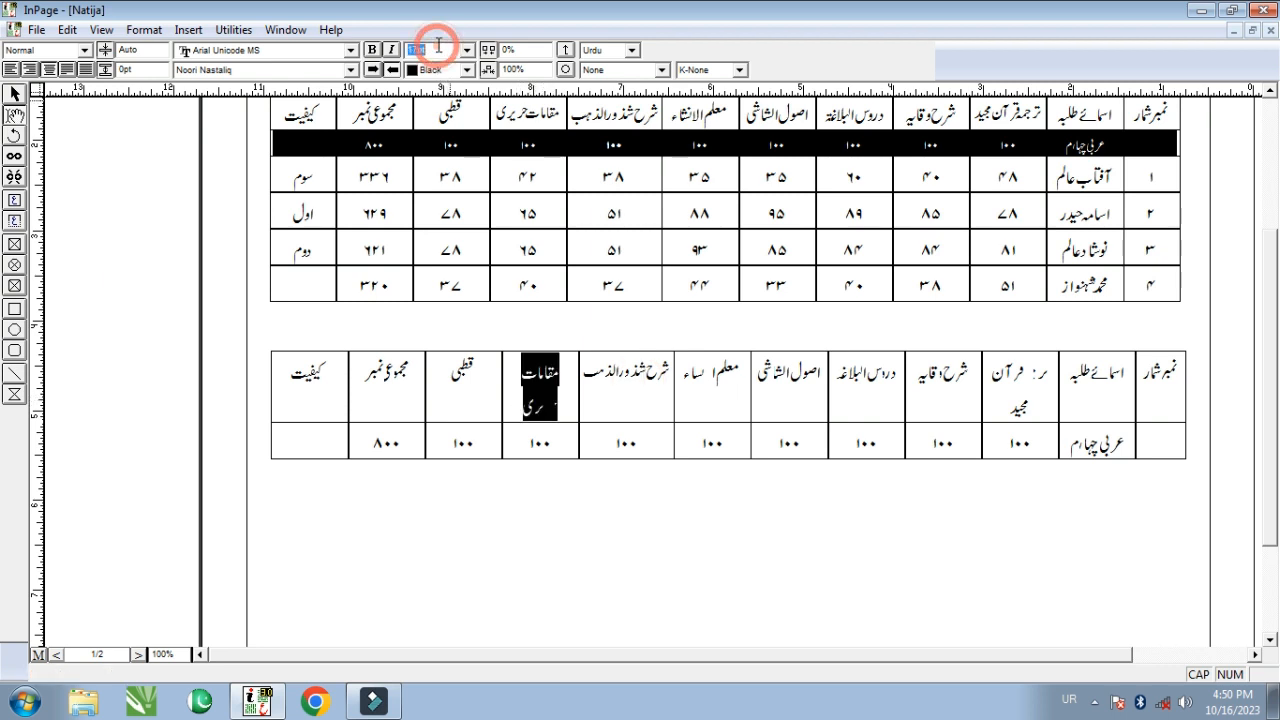
type("16")
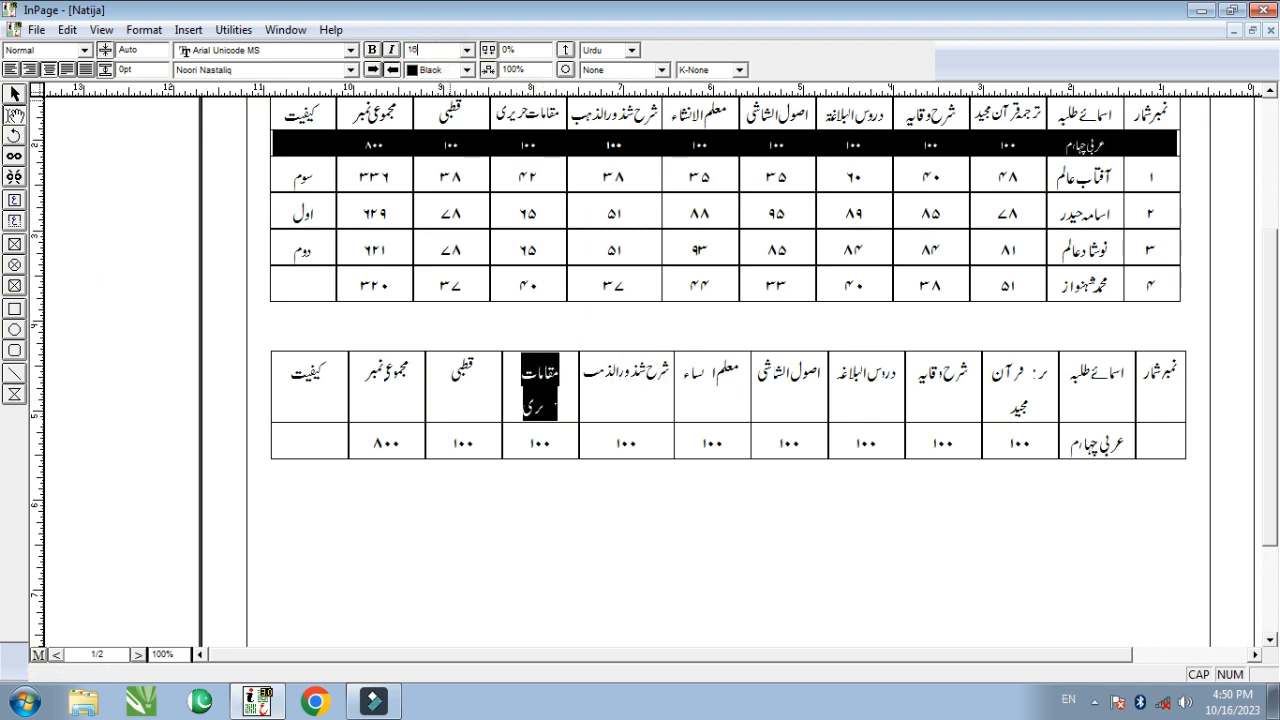
key("Return")
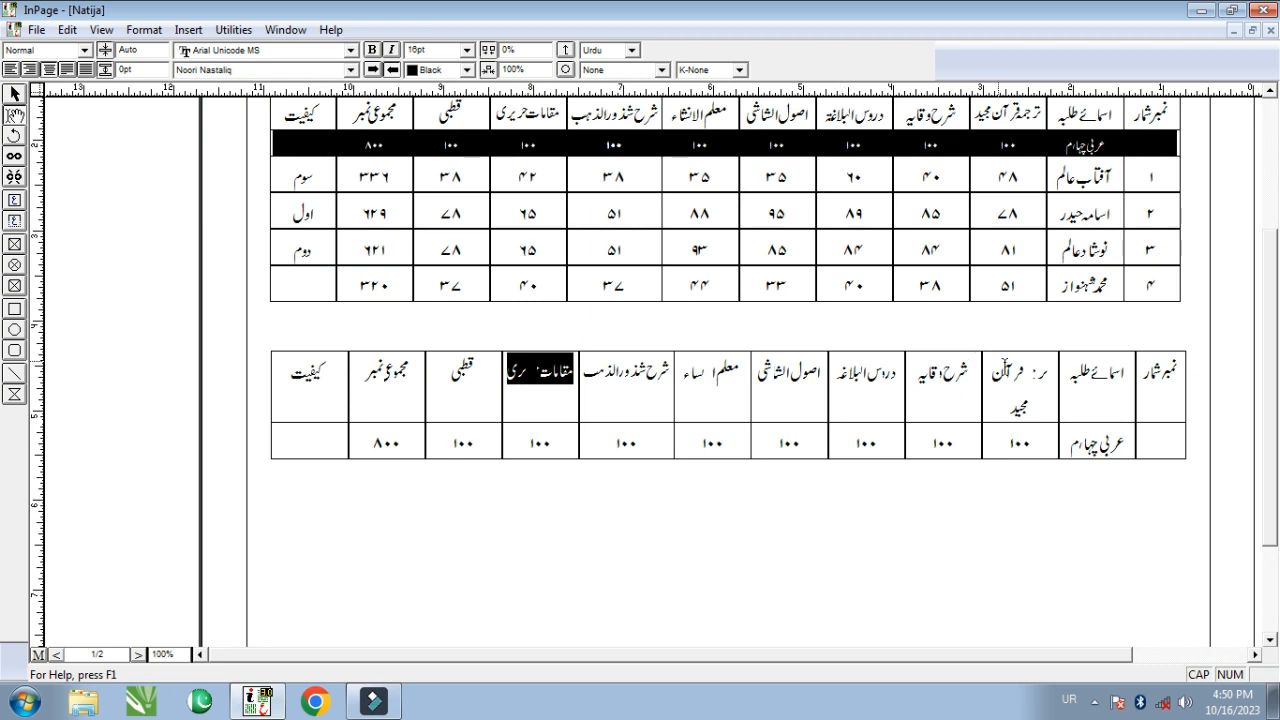
- Shrink the ترجمہ قرآن مجید heading to 15pt
triple_click(995, 404)
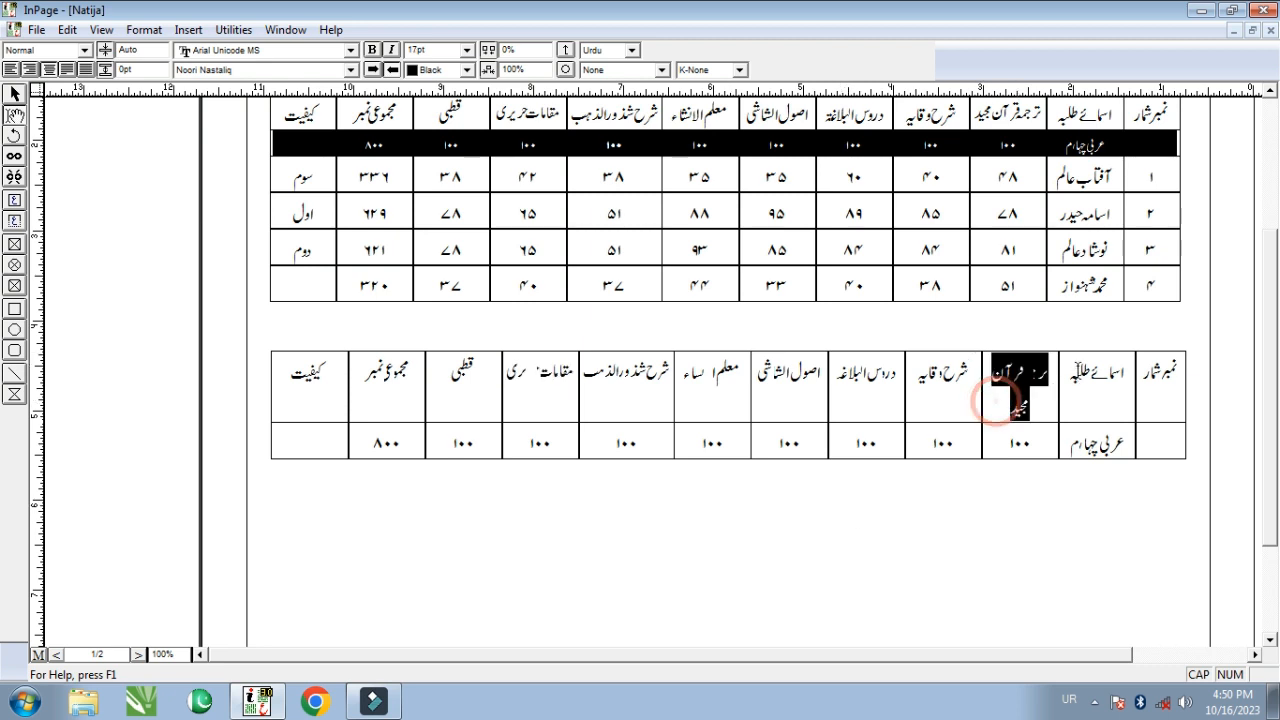
left_click(438, 47)
type("15")
key("Return")
left_click(524, 407)
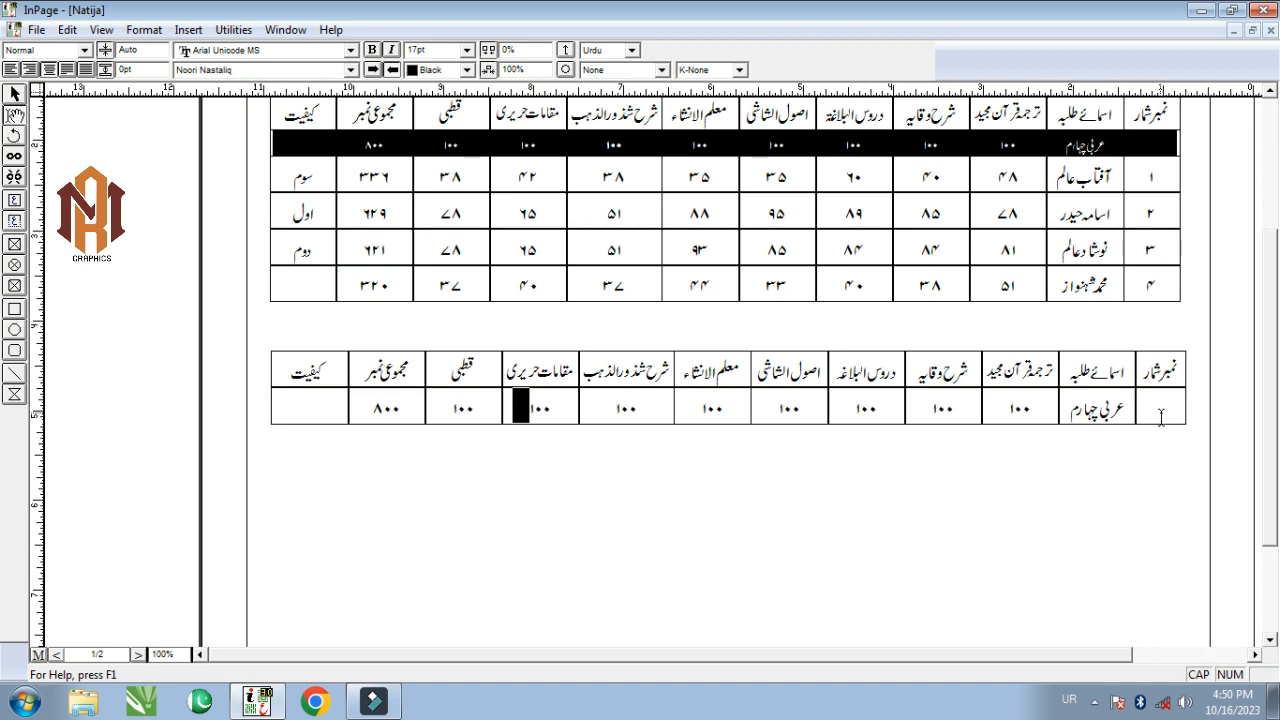
left_click(307, 403)
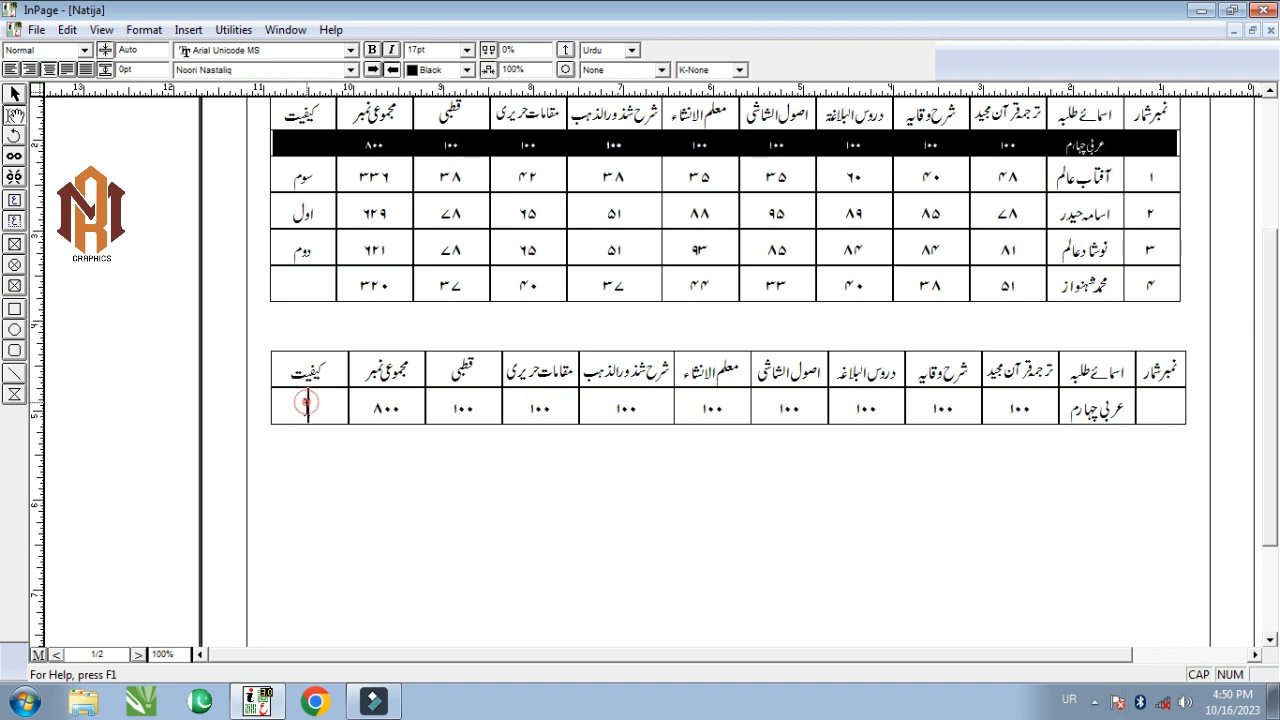
- Add a new row to the lower table and set its marks row to 12pt
key("Tab")
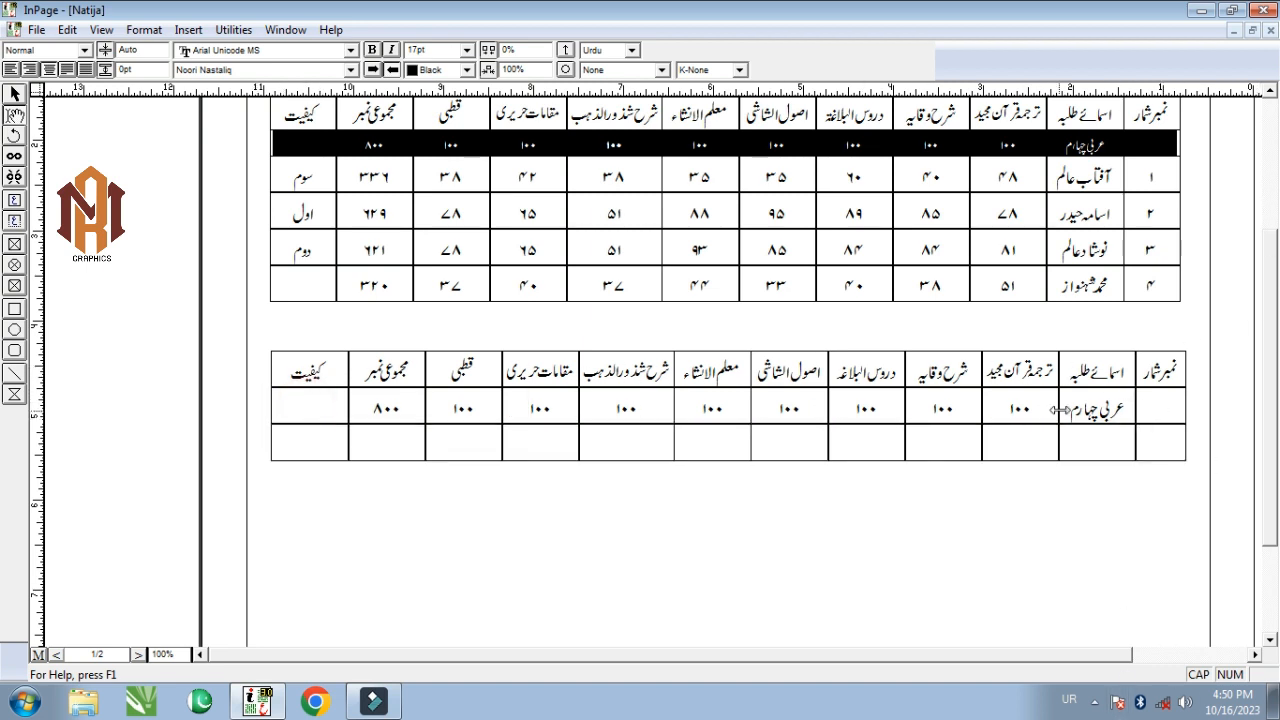
left_click_drag(1173, 410, 310, 404)
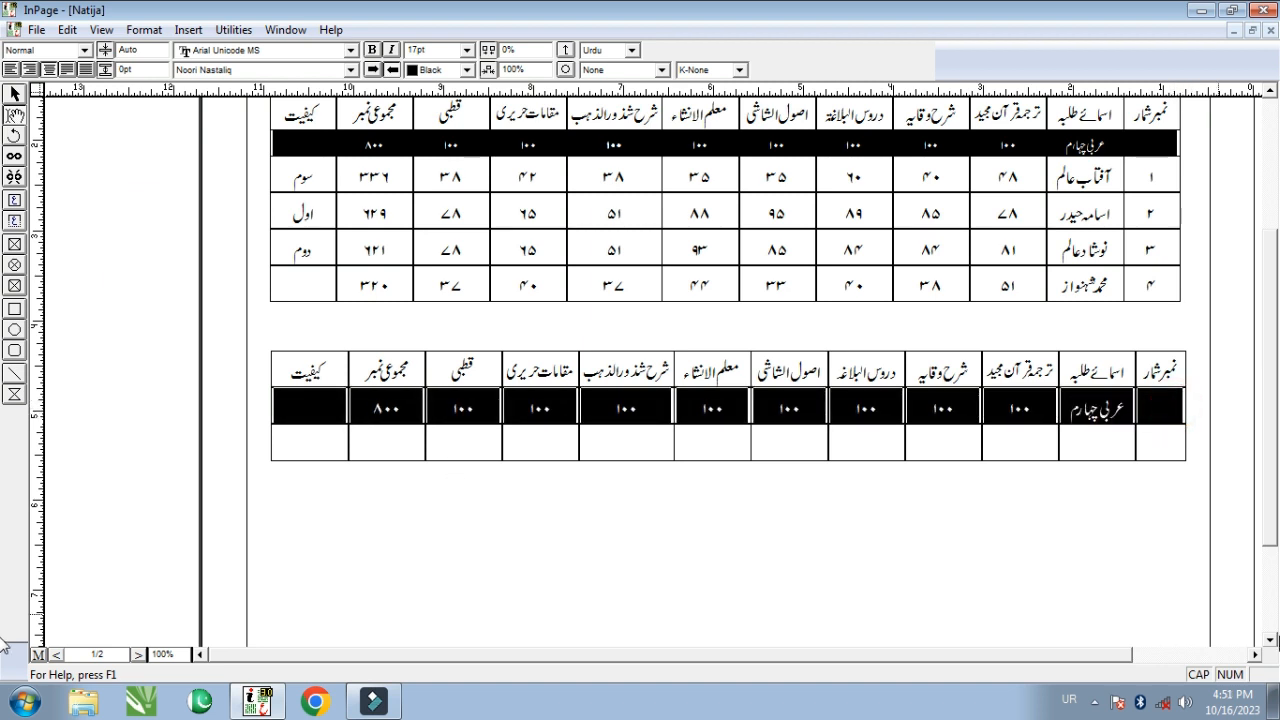
left_click(452, 48)
type("12")
key("Return")
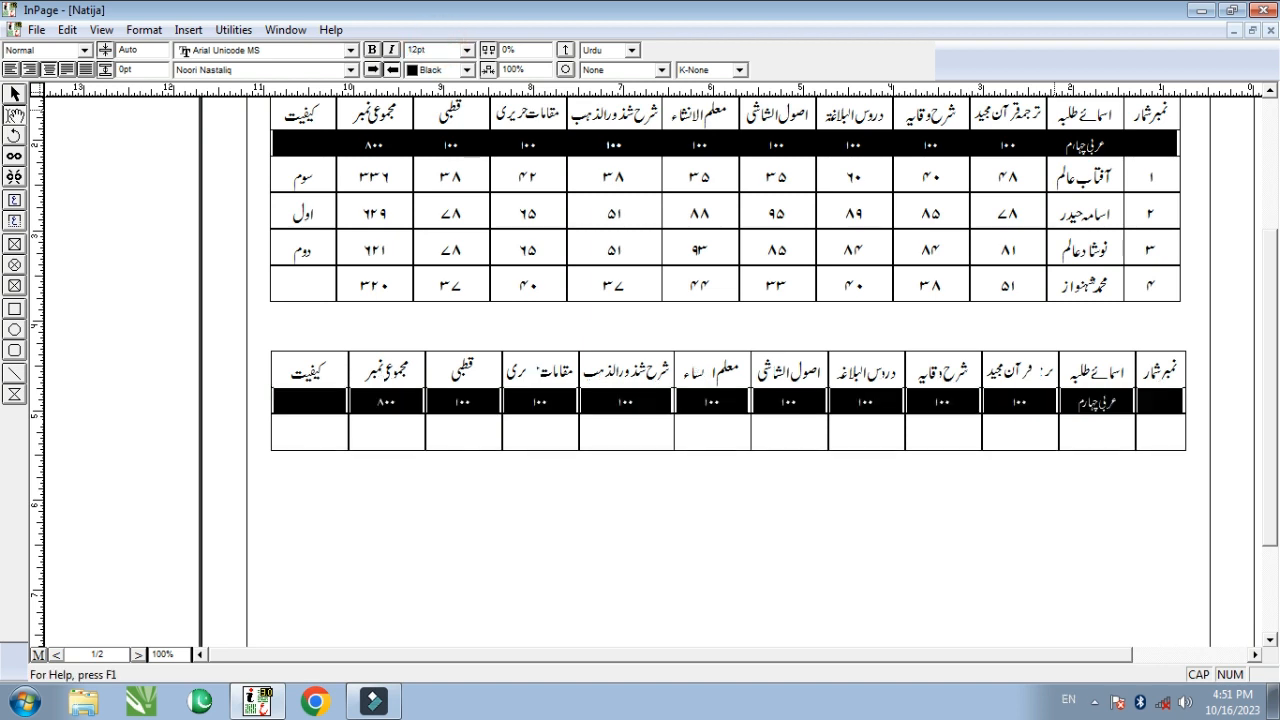
- Fill the marks row with black through Table Format
left_click(143, 29)
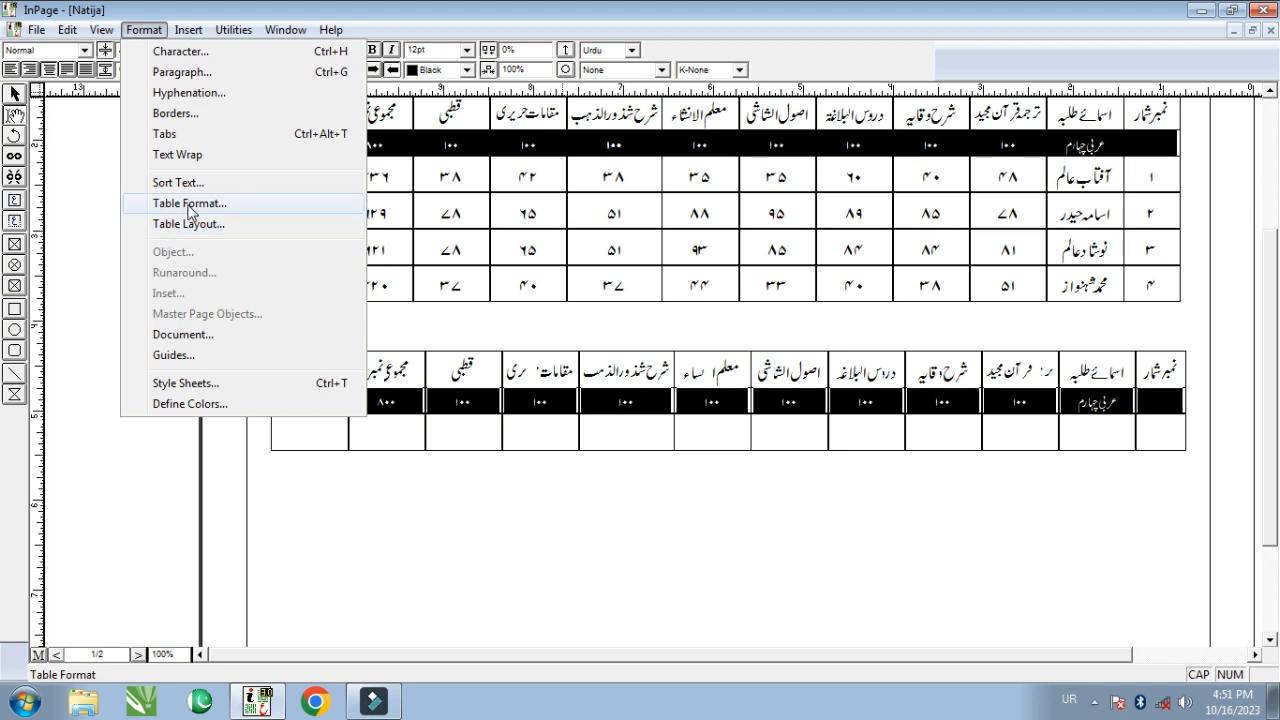
left_click(195, 204)
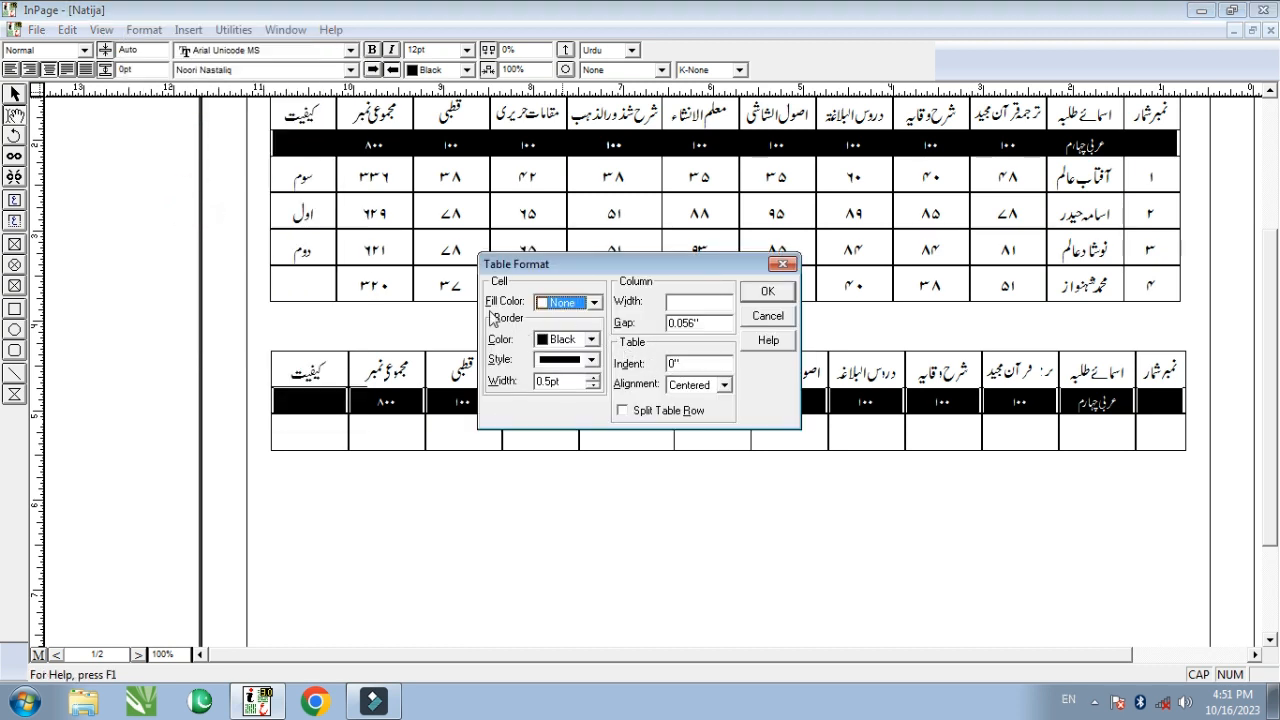
left_click(590, 303)
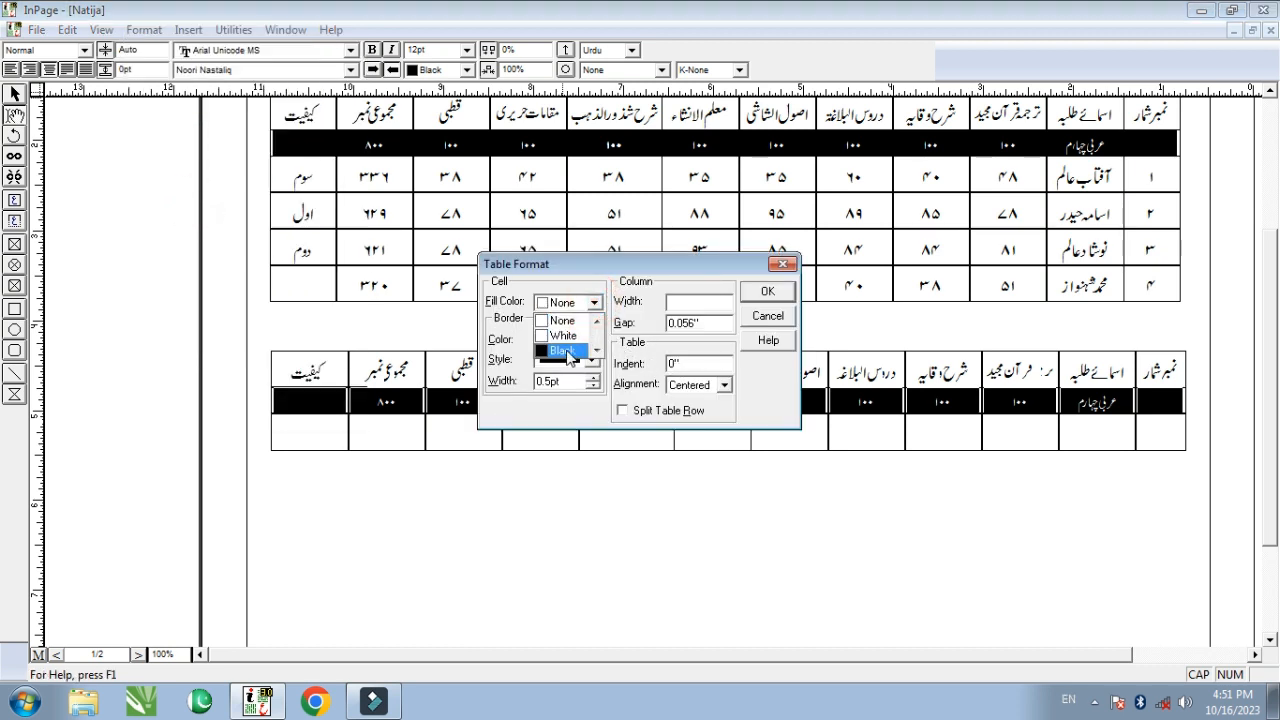
left_click(565, 327)
left_click(766, 290)
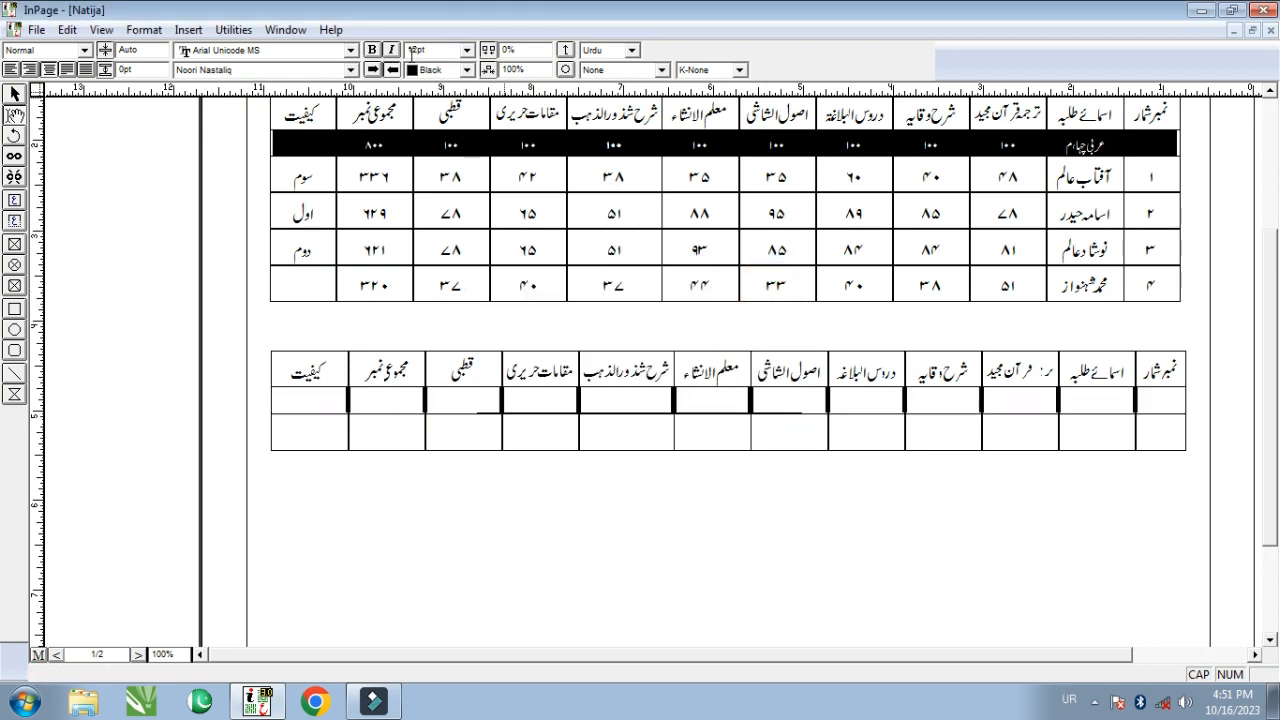
- Make the marks row's text colour white
left_click(467, 71)
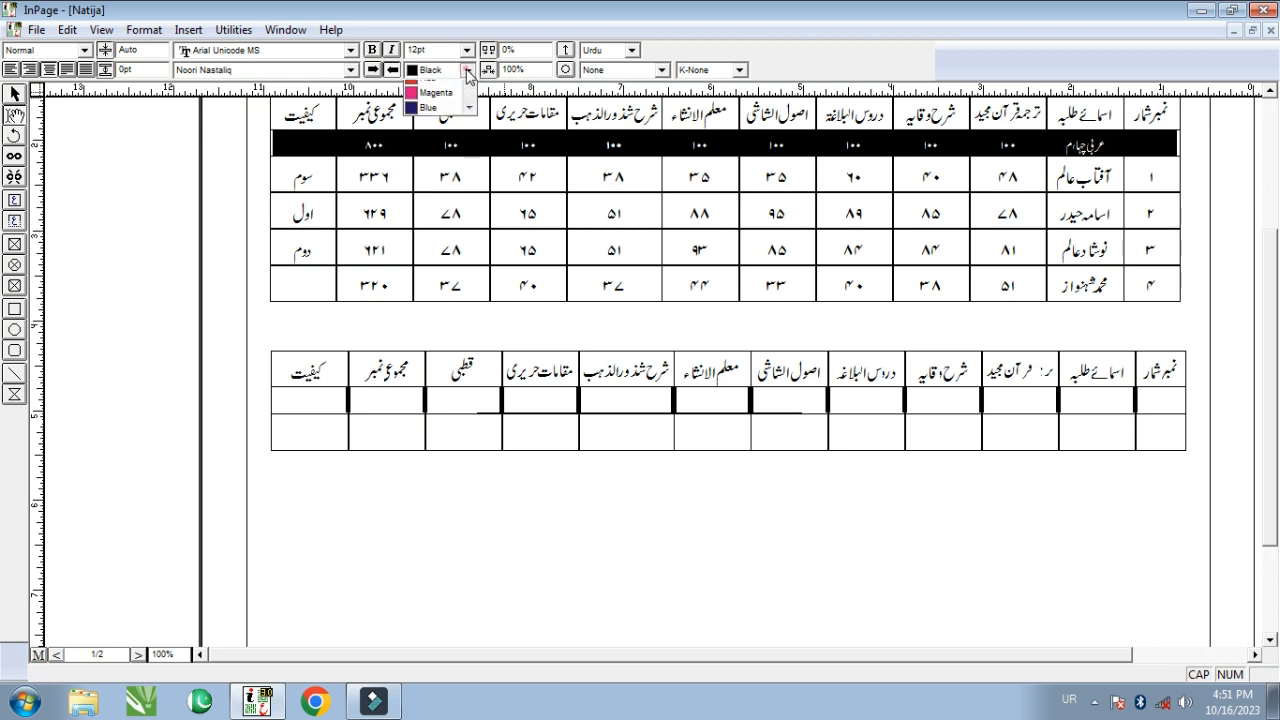
scroll(435, 95, "up", 2)
left_click(430, 88)
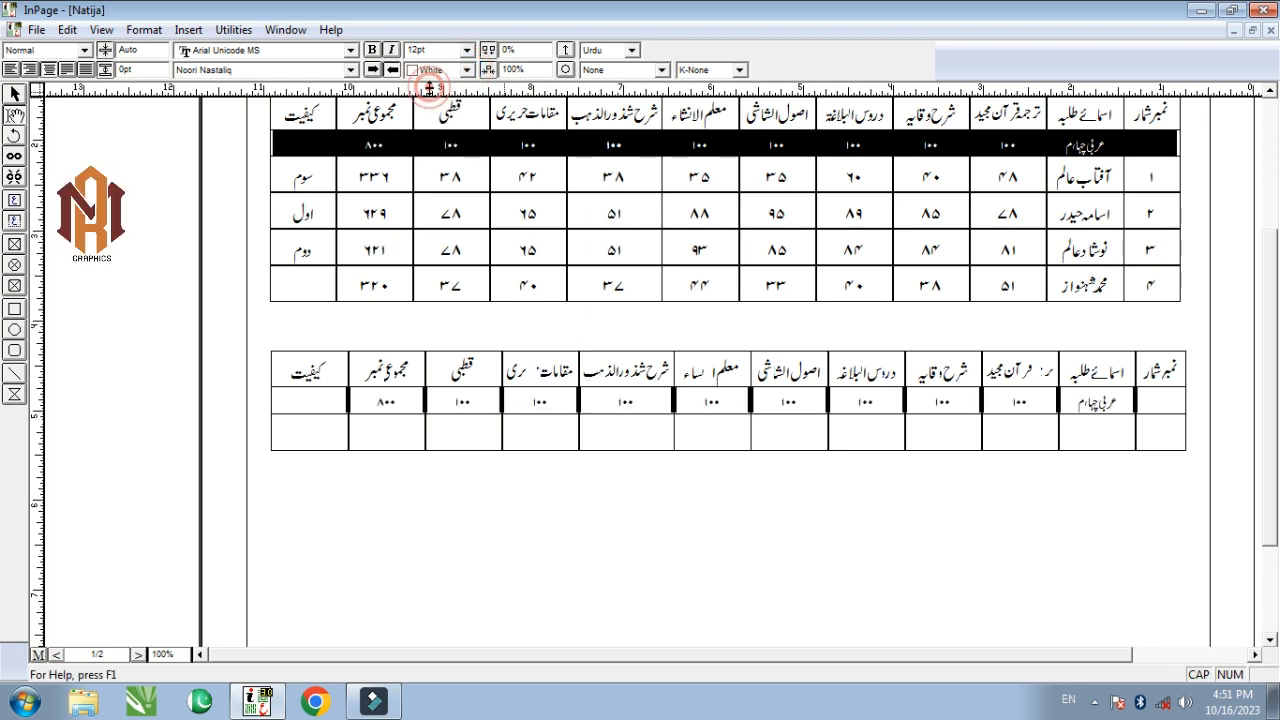
left_click(837, 502)
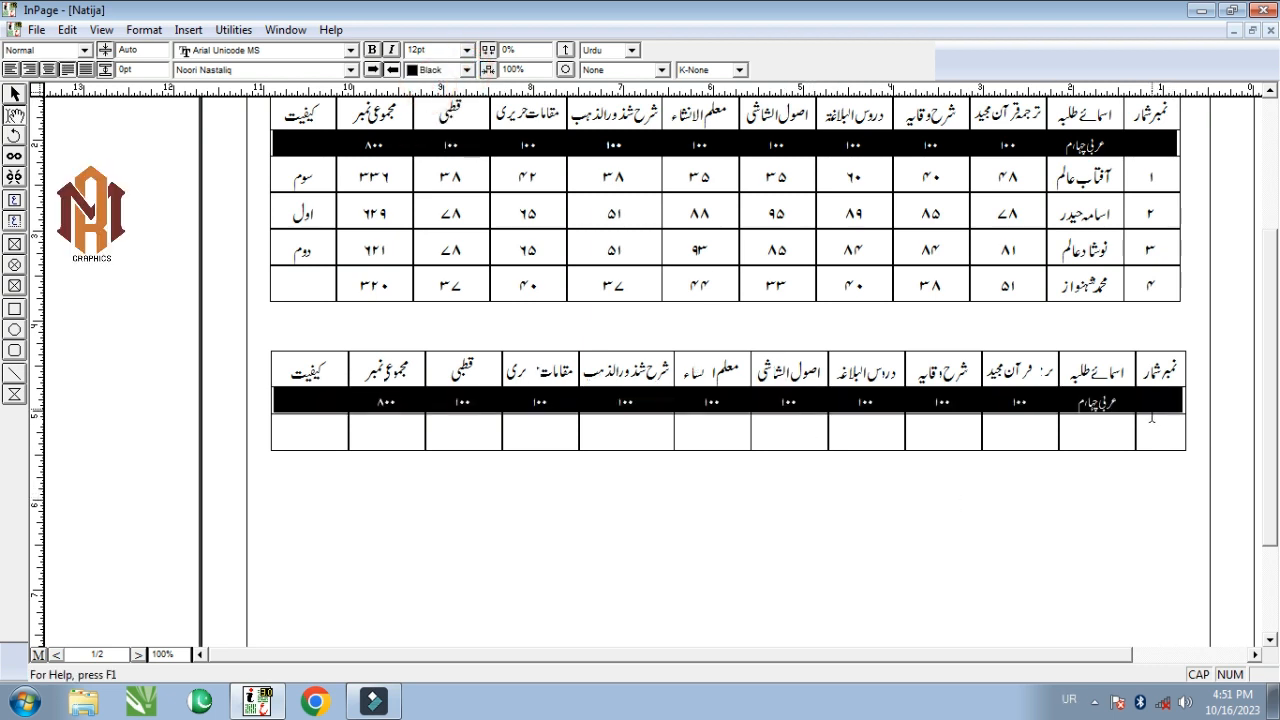
left_click(1168, 435)
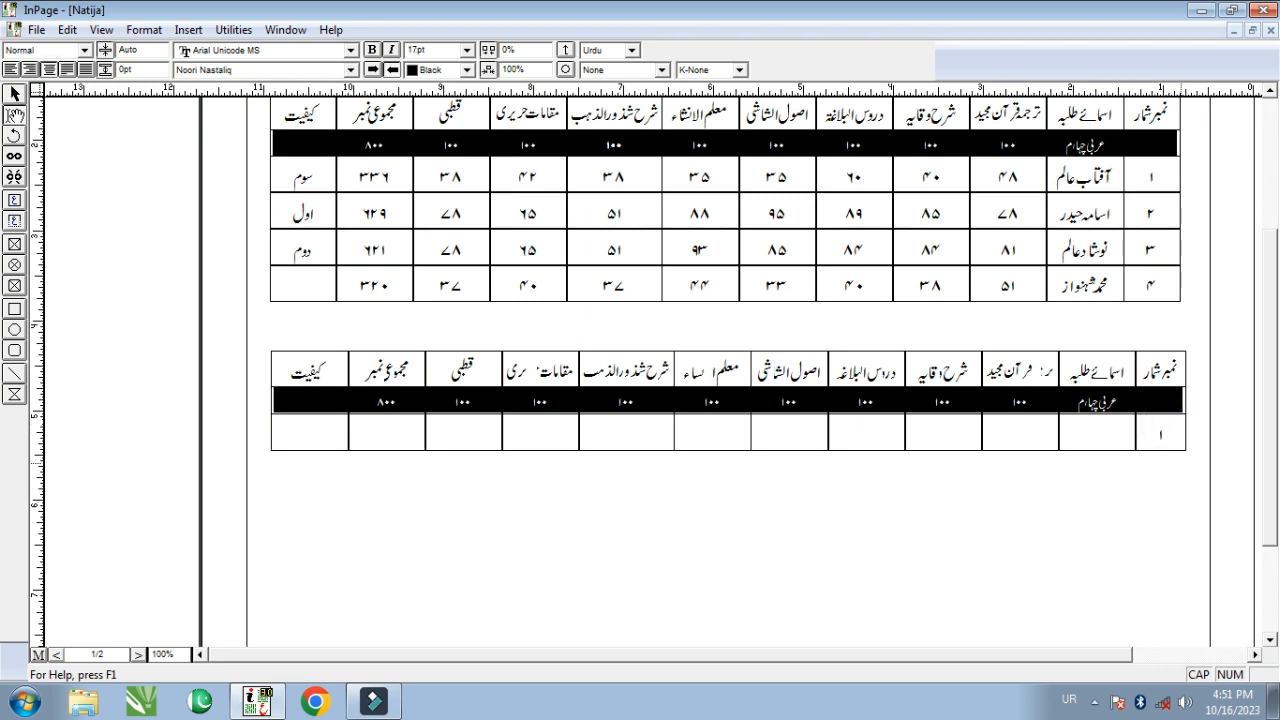
- Number rows ۱ and ۲ and enter the first two students' names
type("۱")
key("Tab")
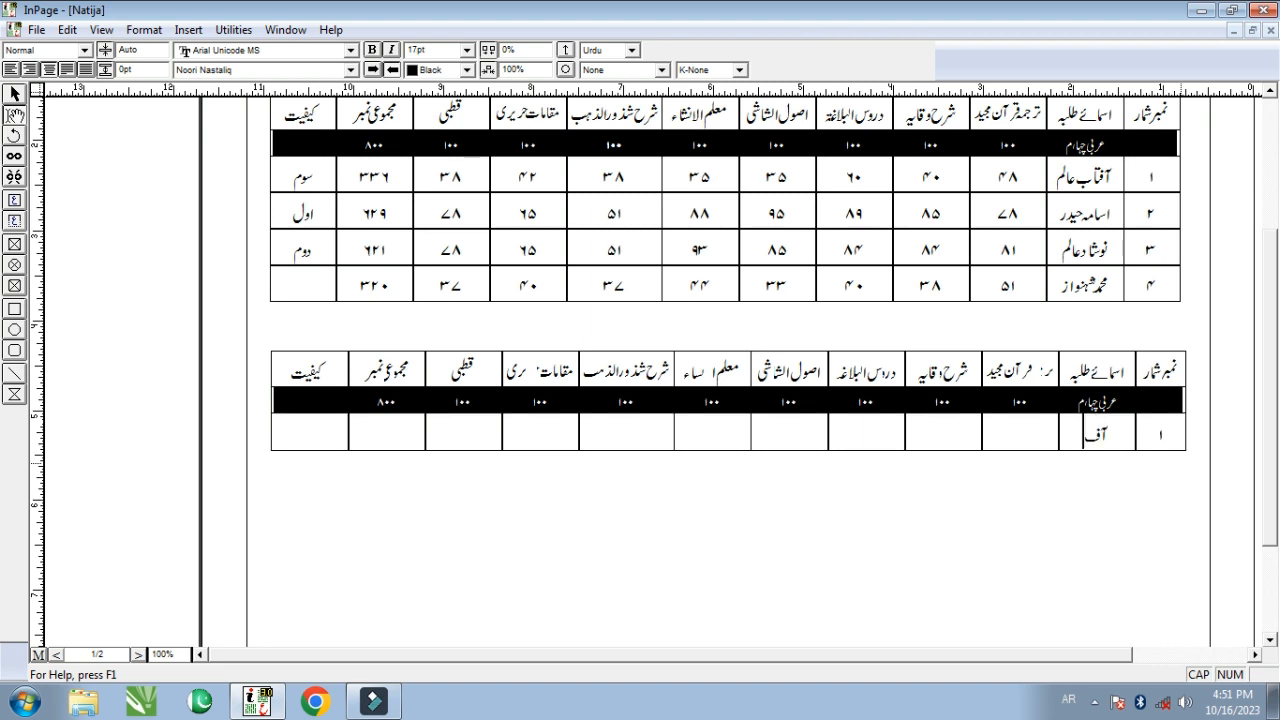
key("Tab")
key("Tab")
key("Tab")
key("Tab")
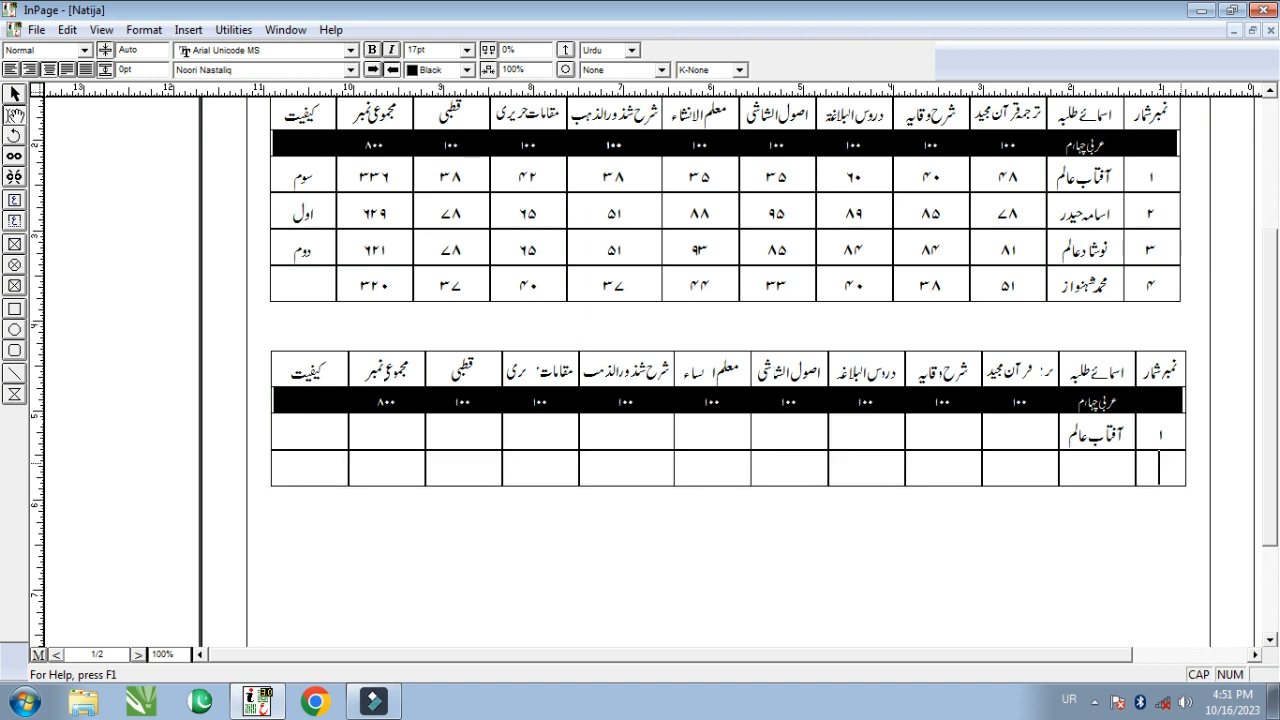
type("۲")
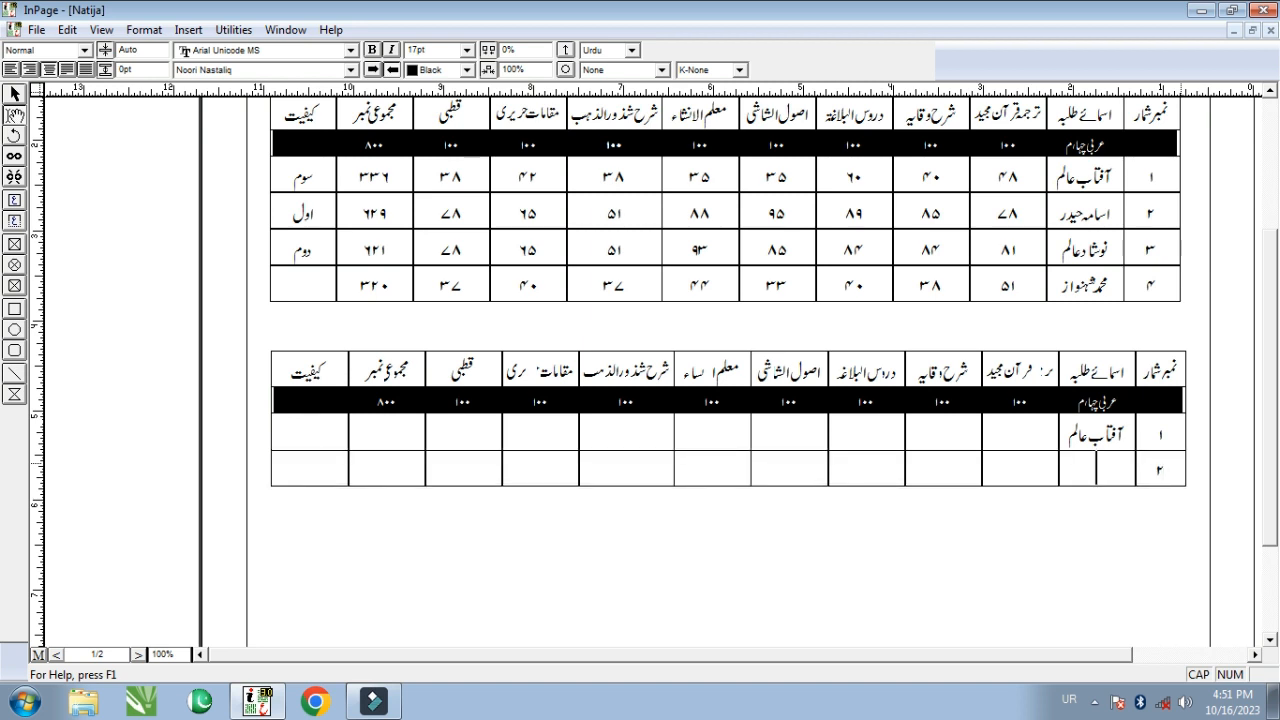
key("Tab")
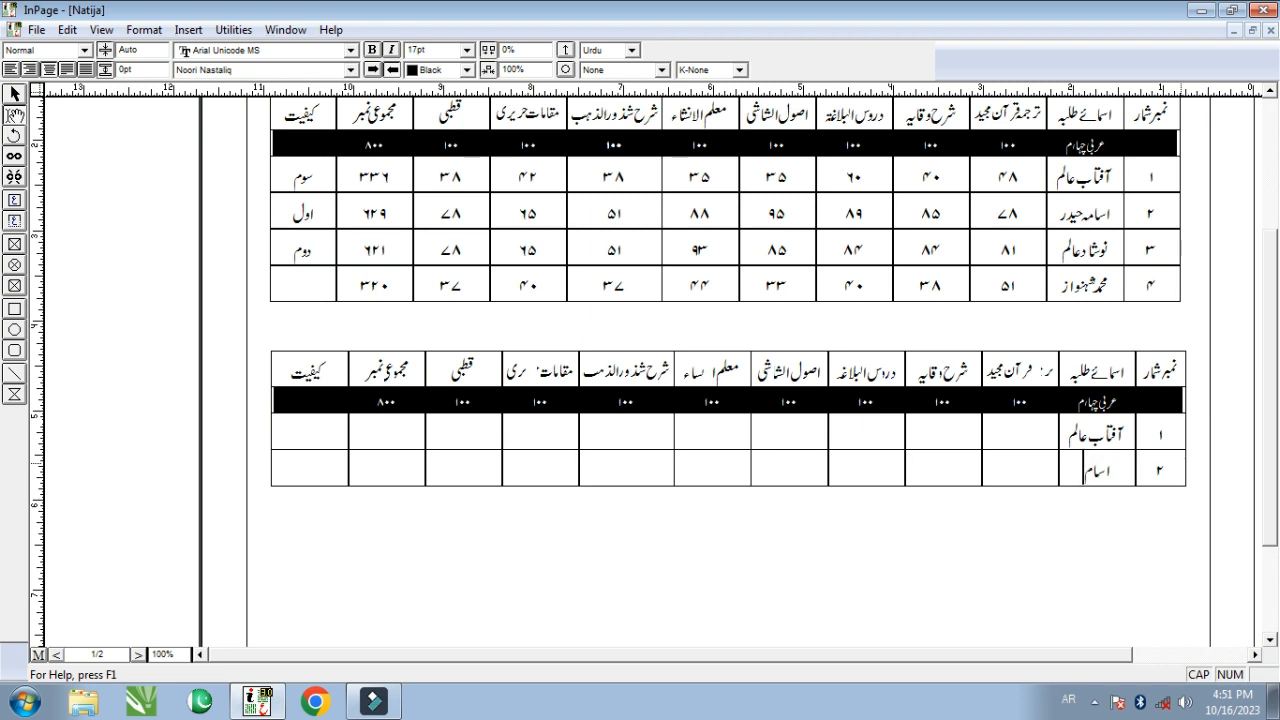
key("Tab")
key("Tab")
key("Tab")
key("Tab")
key("Tab")
key("Tab")
key("Tab")
key("Tab")
key("Tab")
key("Tab")
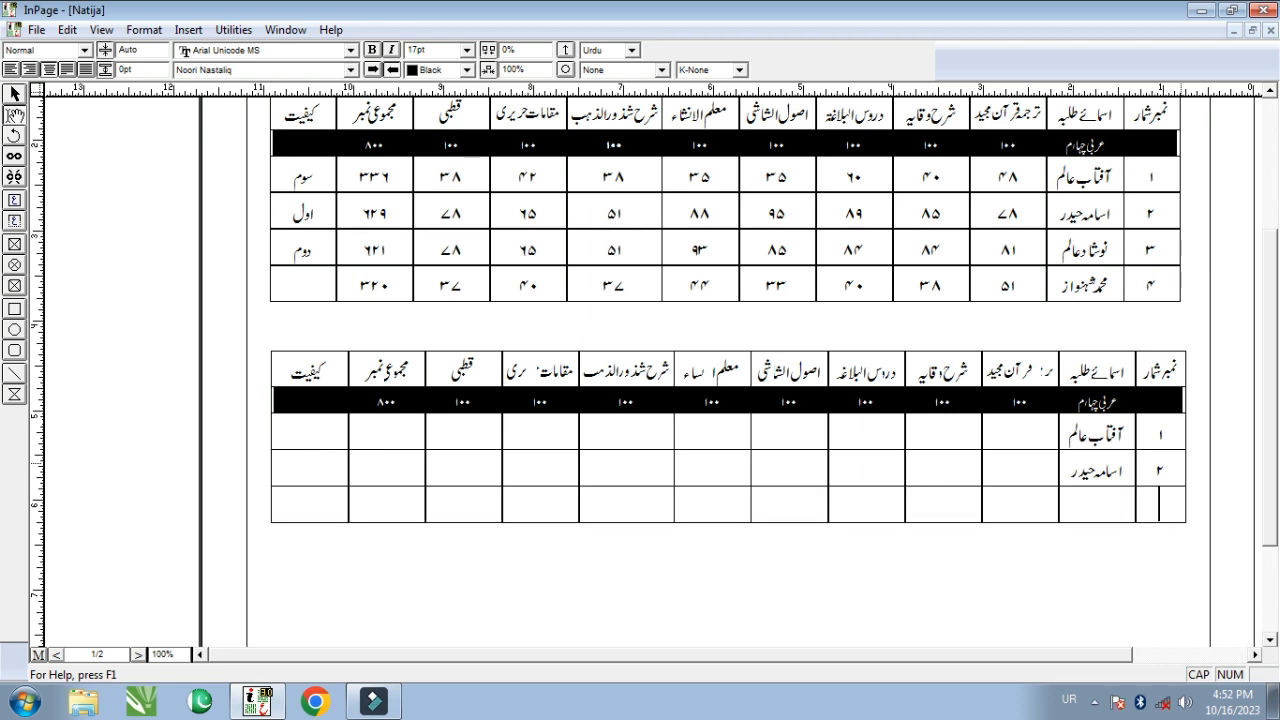
- Add rows ۳ and ۴ with the third and fourth students' names
scroll(728, 400, "down", 2)
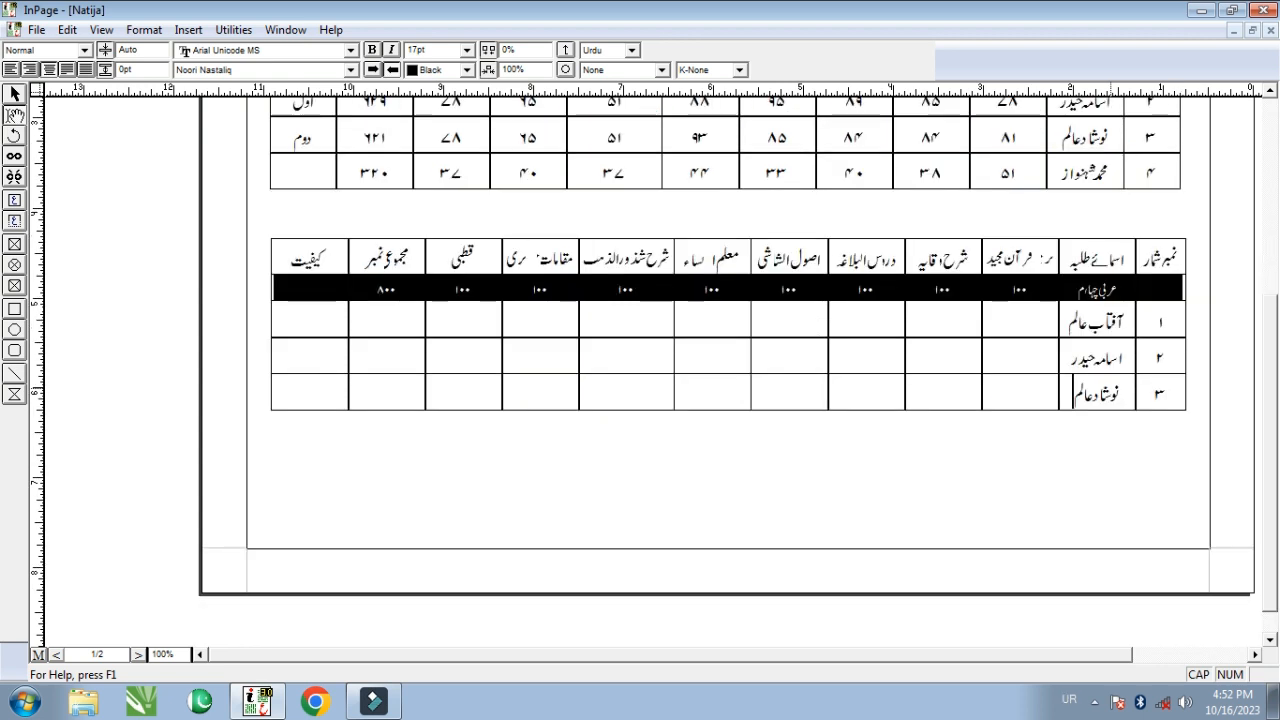
key("Tab")
key("Tab")
key("Tab")
key("Tab")
key("Tab")
key("Tab")
key("Tab")
key("Tab")
key("Tab")
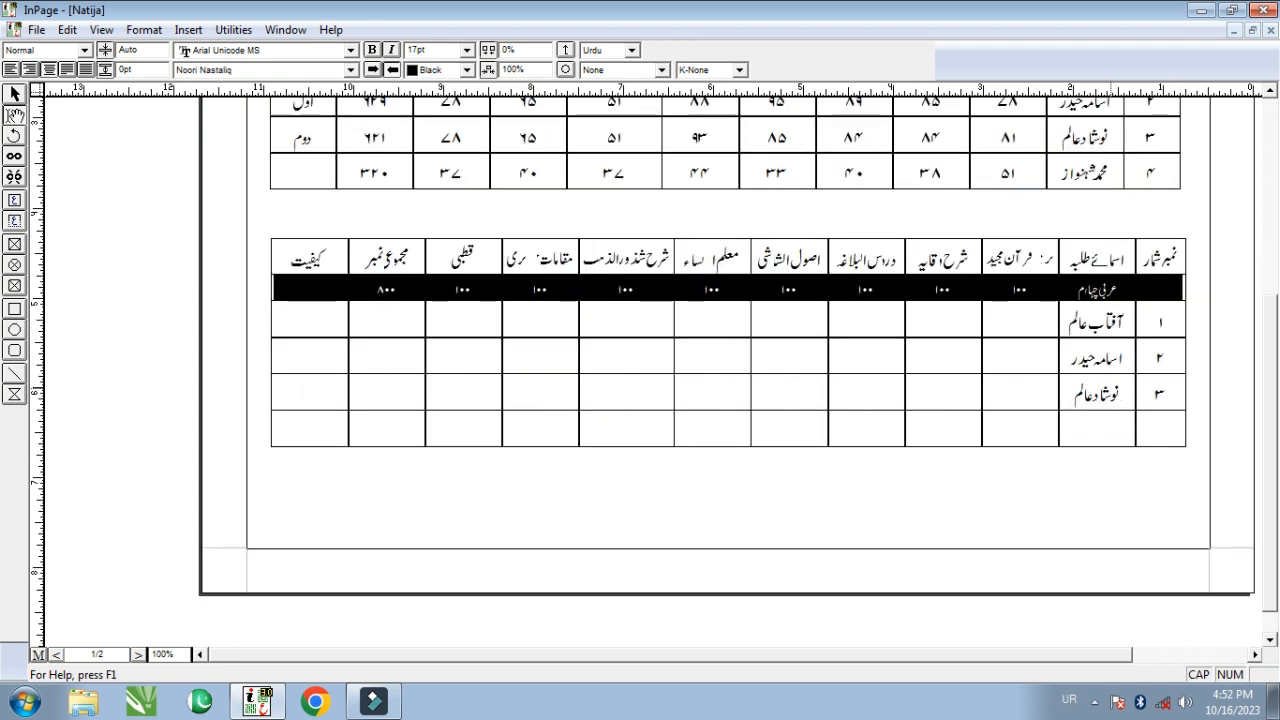
type("۴")
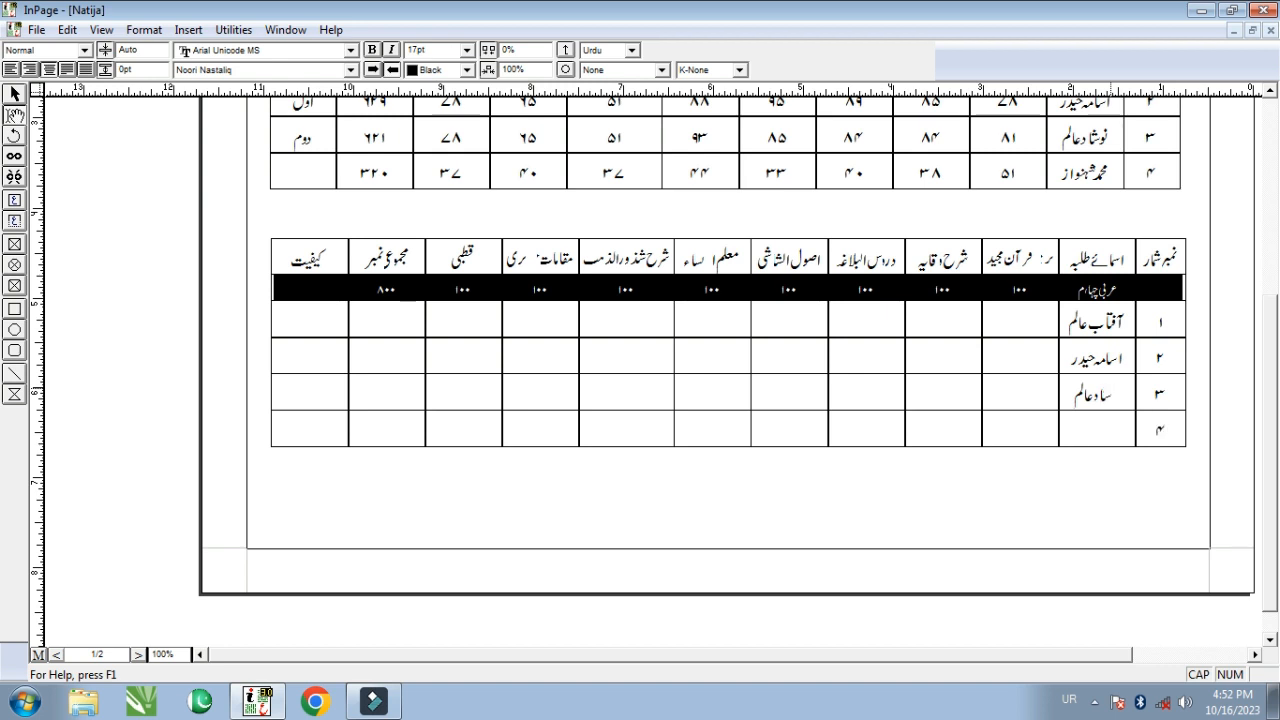
key("Tab")
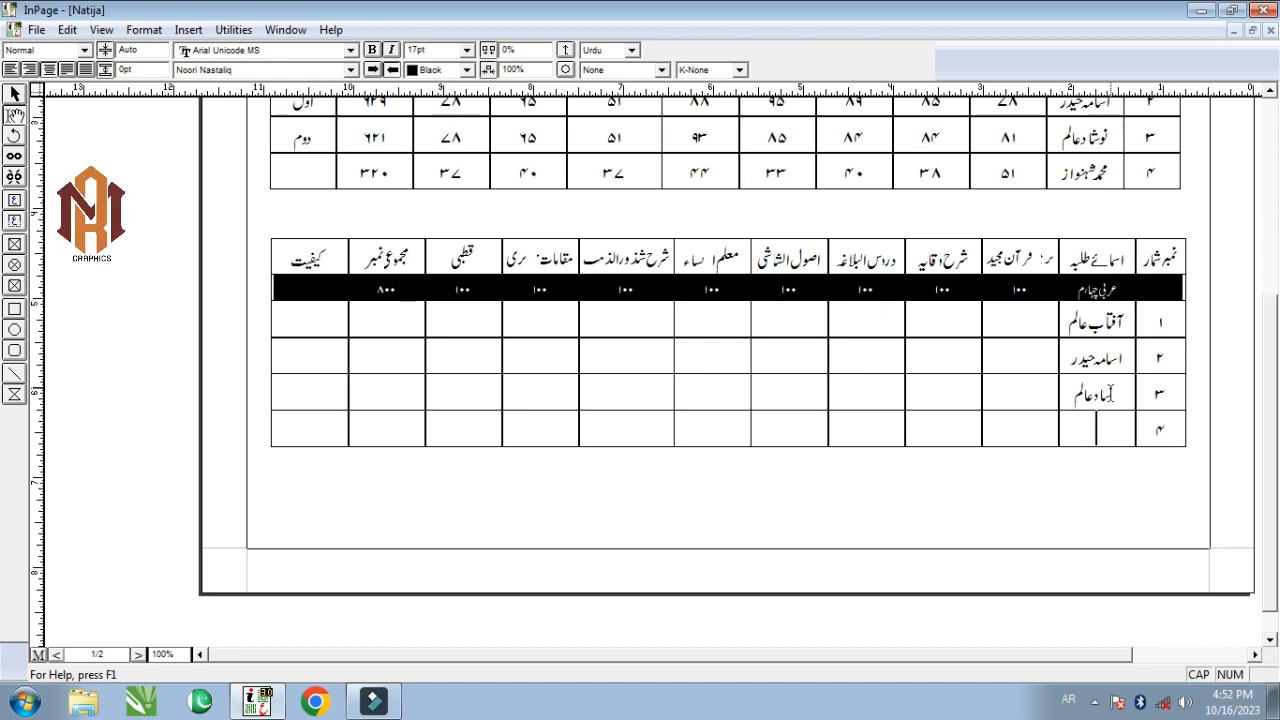
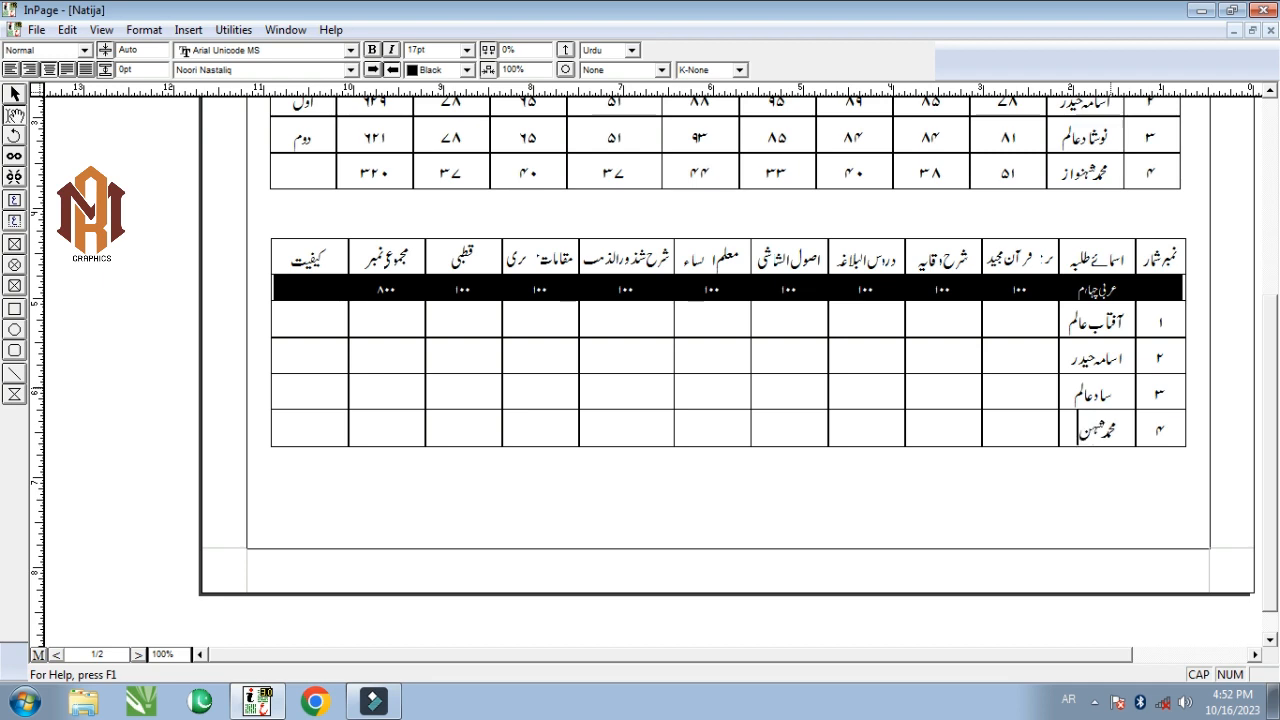
scroll(410, 342, "up", 1)
scroll(410, 342, "down", 1)
- Enter the first student's marks: 34, 65, 87, 55 and 54
left_click(1026, 315)
scroll(1037, 348, "up", 1)
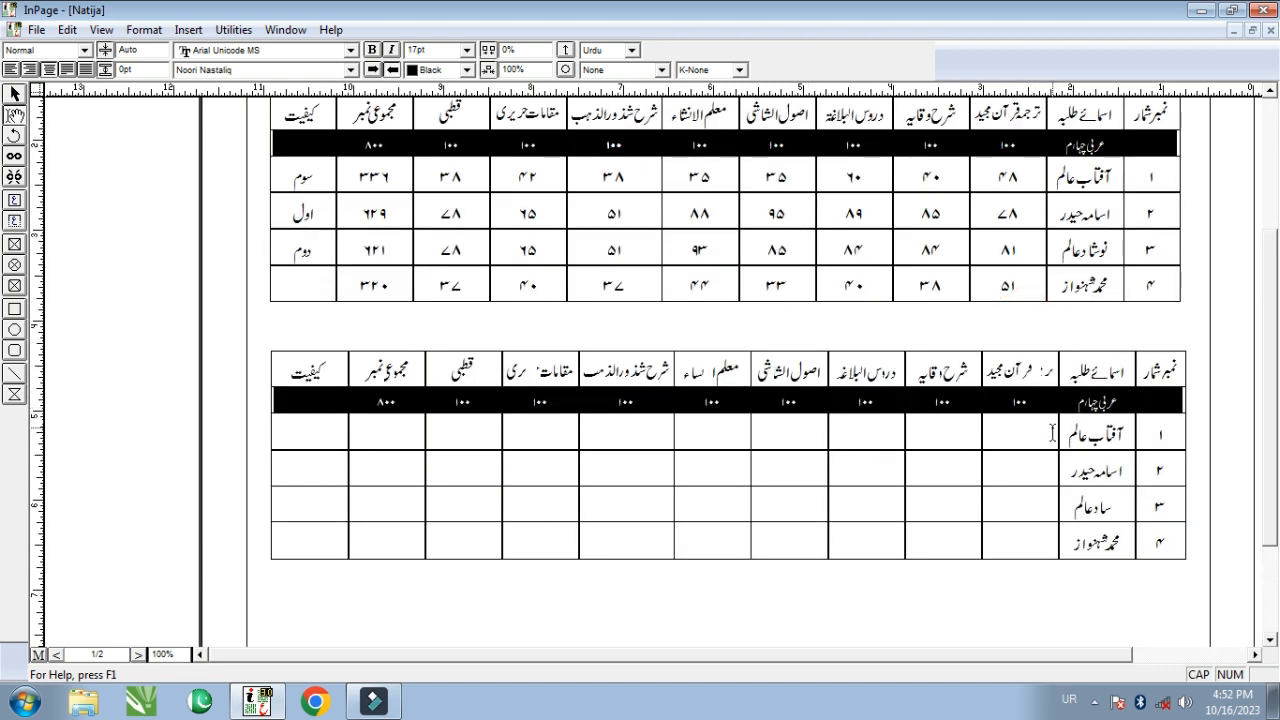
type("34")
key("Tab")
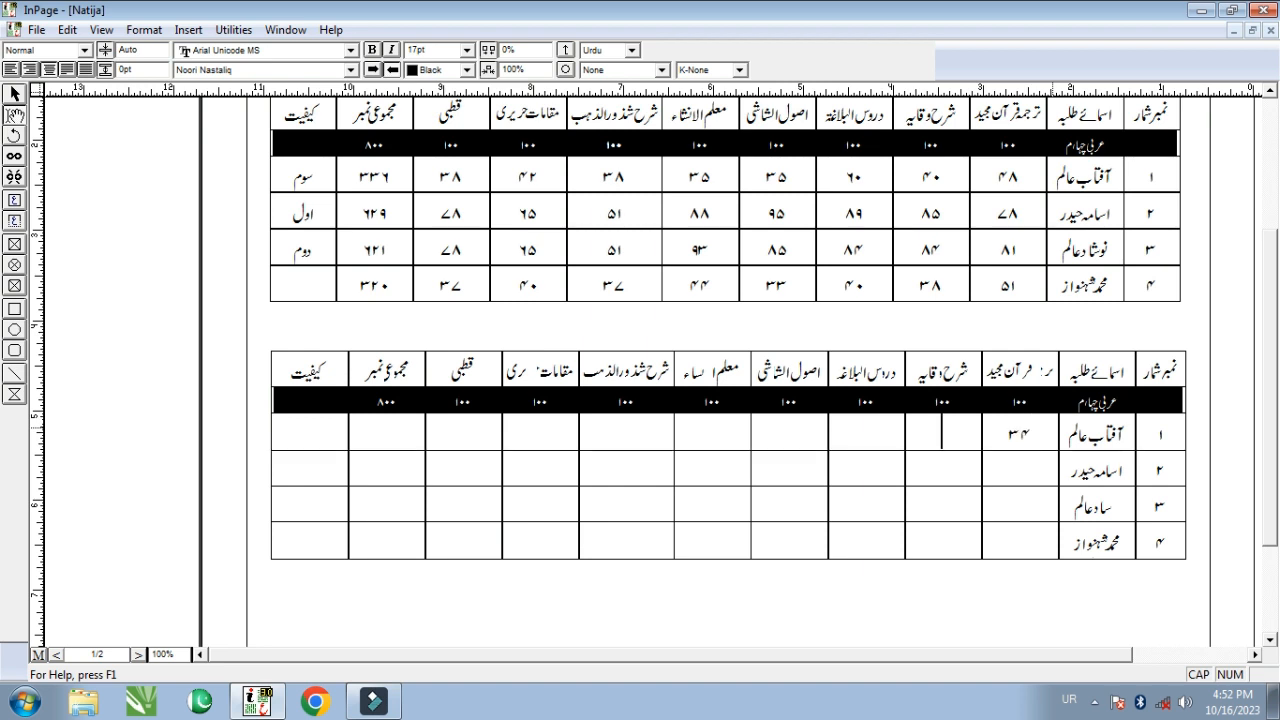
type("6598")
key("Tab")
type("65")
key("Tab")
type("87")
key("Tab")
type("55")
key("Tab")
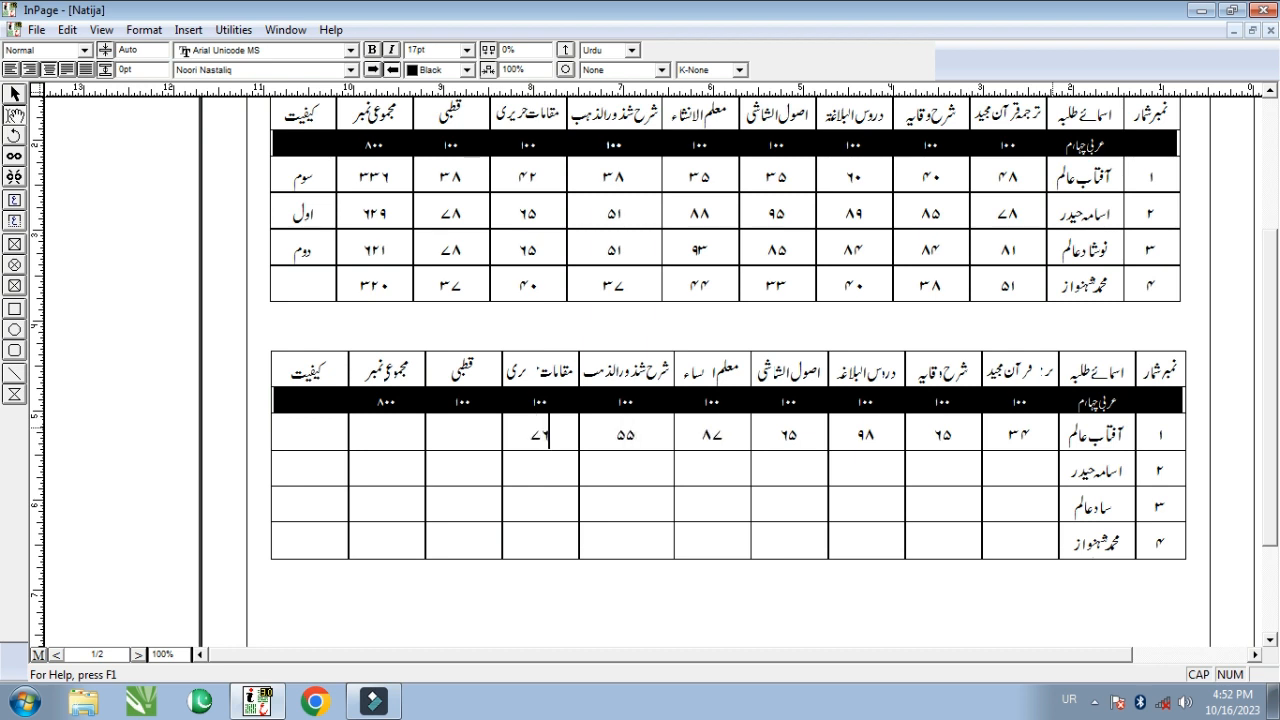
type("54")
key("Tab")
- Enter the second student's subject marks, with 99 in the total column
key("Right")
type("9876")
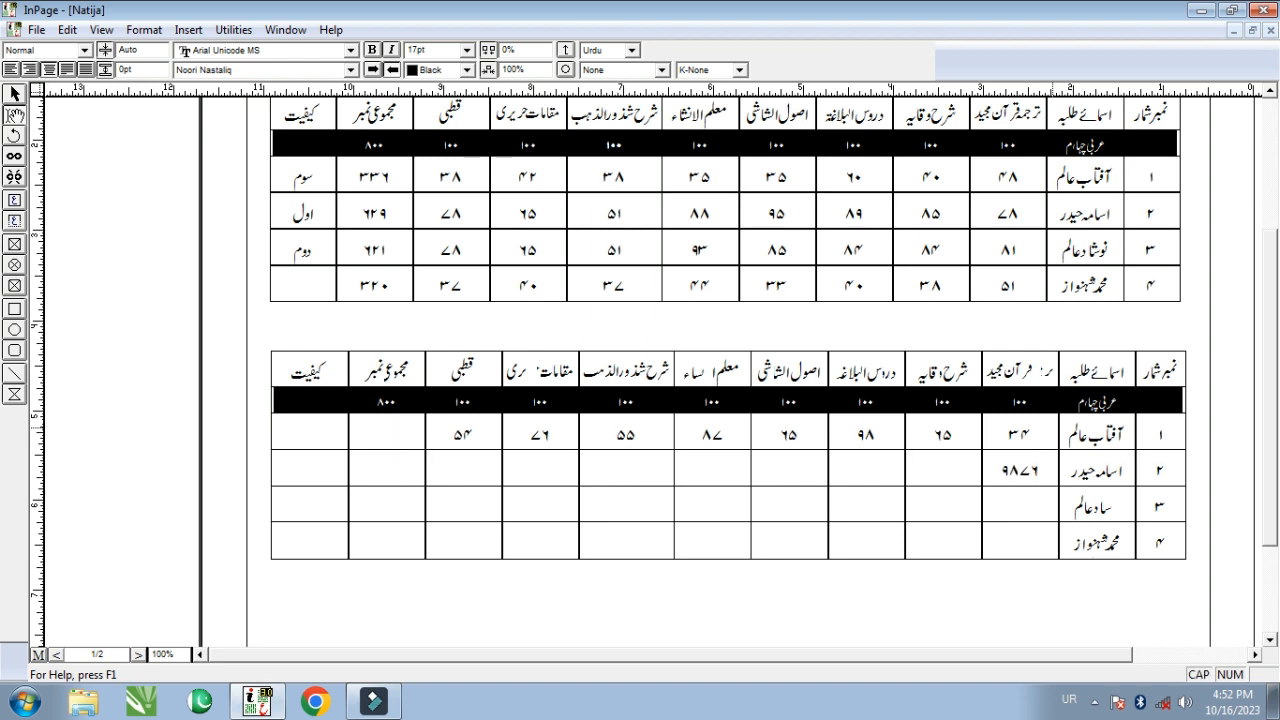
key("BackSpace")
key("BackSpace")
key("BackSpace")
type("9")
key("Left")
type("7654")
key("Left")
type("88")
key("Left")
type("77")
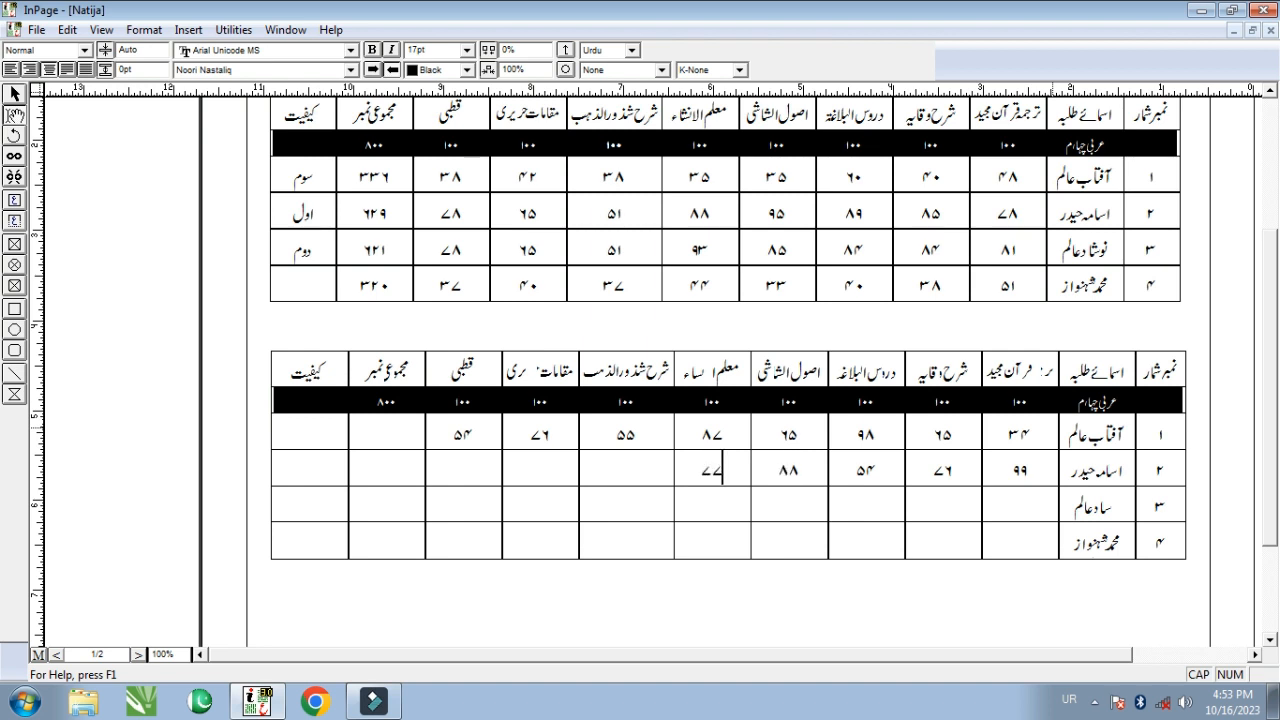
type("99")
key("Left")
type("22")
key("Left")
type("77")
key("Left")
type("99")
key("Right")
key("Right")
key("Right")
key("Right")
key("Right")
key("Right")
key("Right")
key("Right")
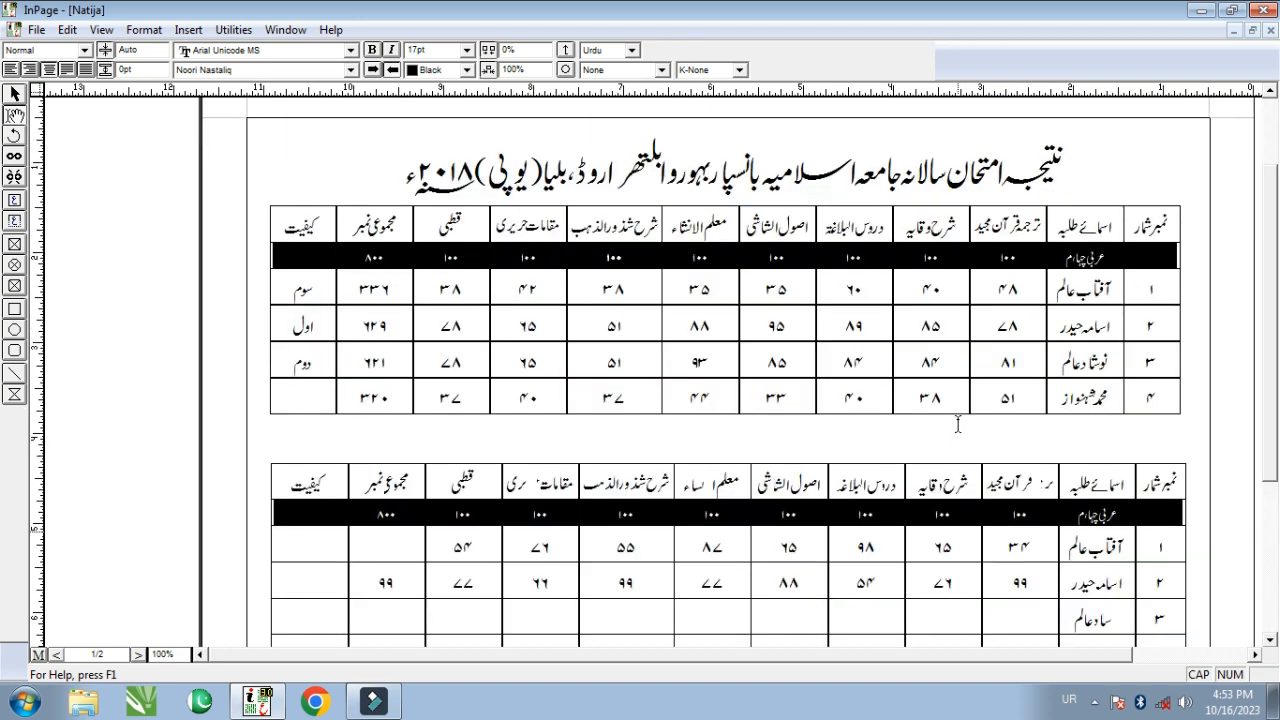
- Check the first student's ۳۴ and ۵۴ marks cells, then bring up the Format menu again
left_click(144, 30)
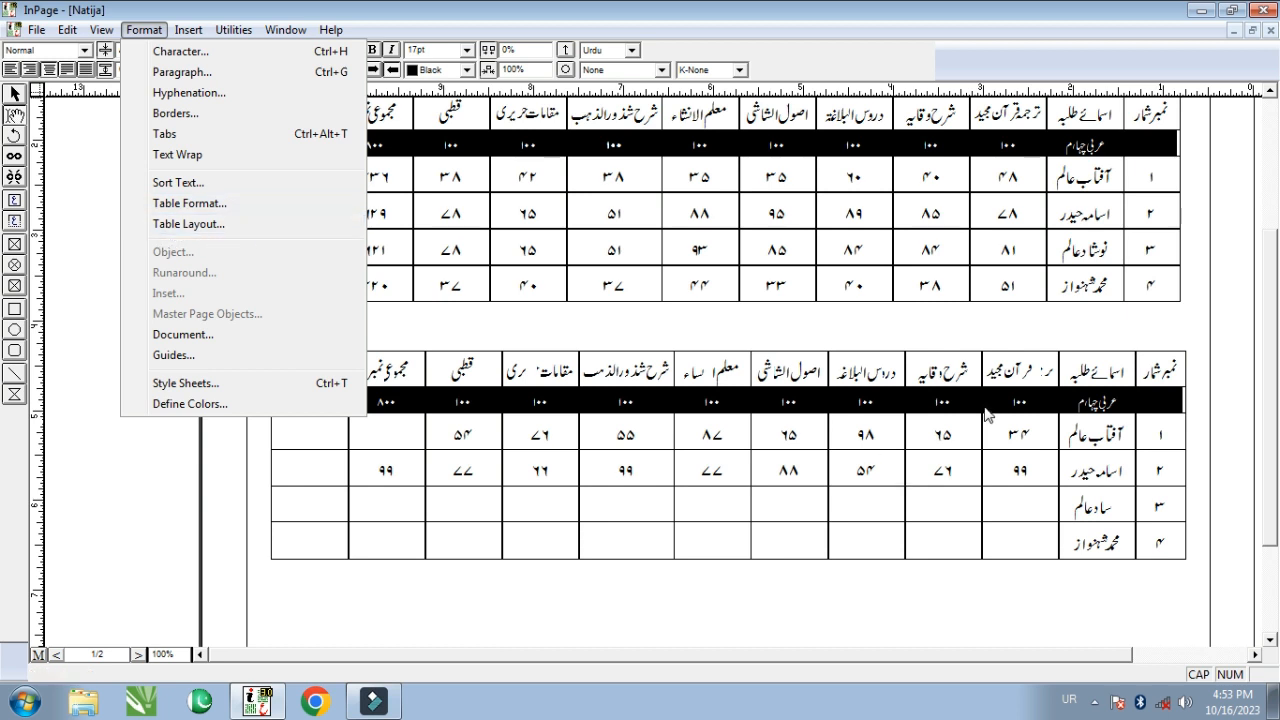
left_click(1018, 472)
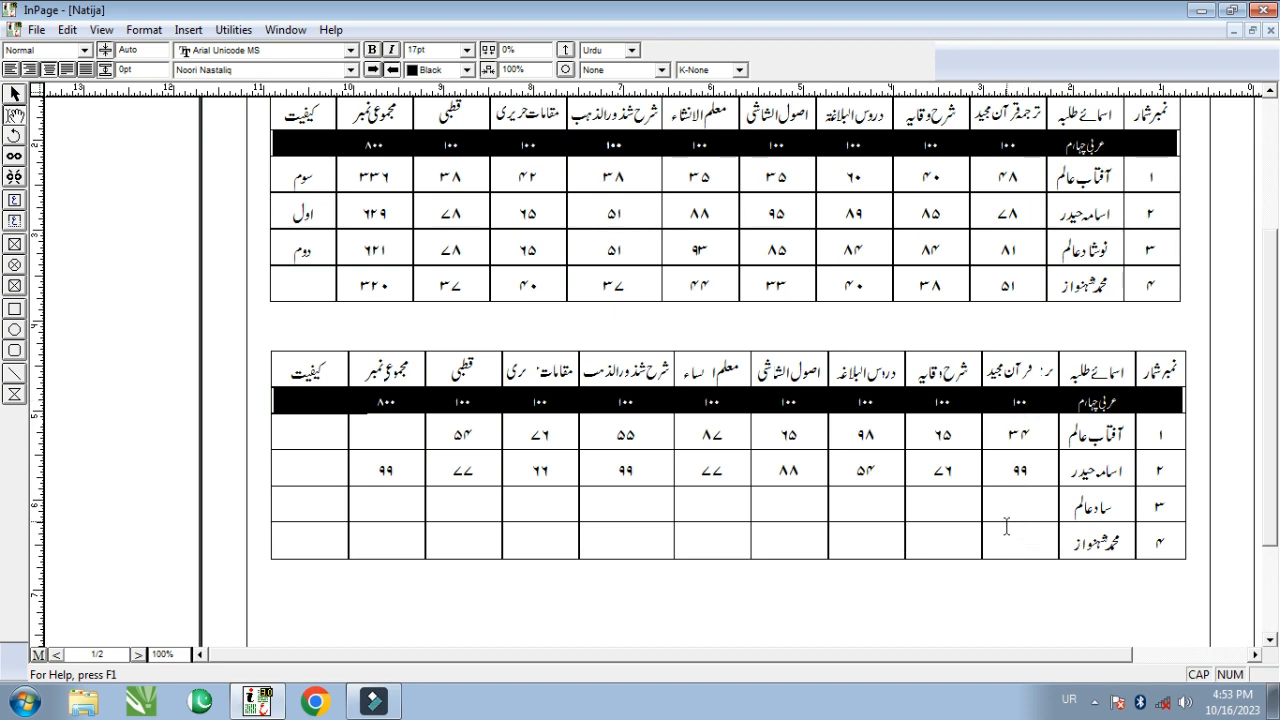
scroll(1006, 510, "down", 2)
scroll(1006, 508, "up", 2)
left_click(1025, 430)
left_click(475, 420)
left_click(144, 30)
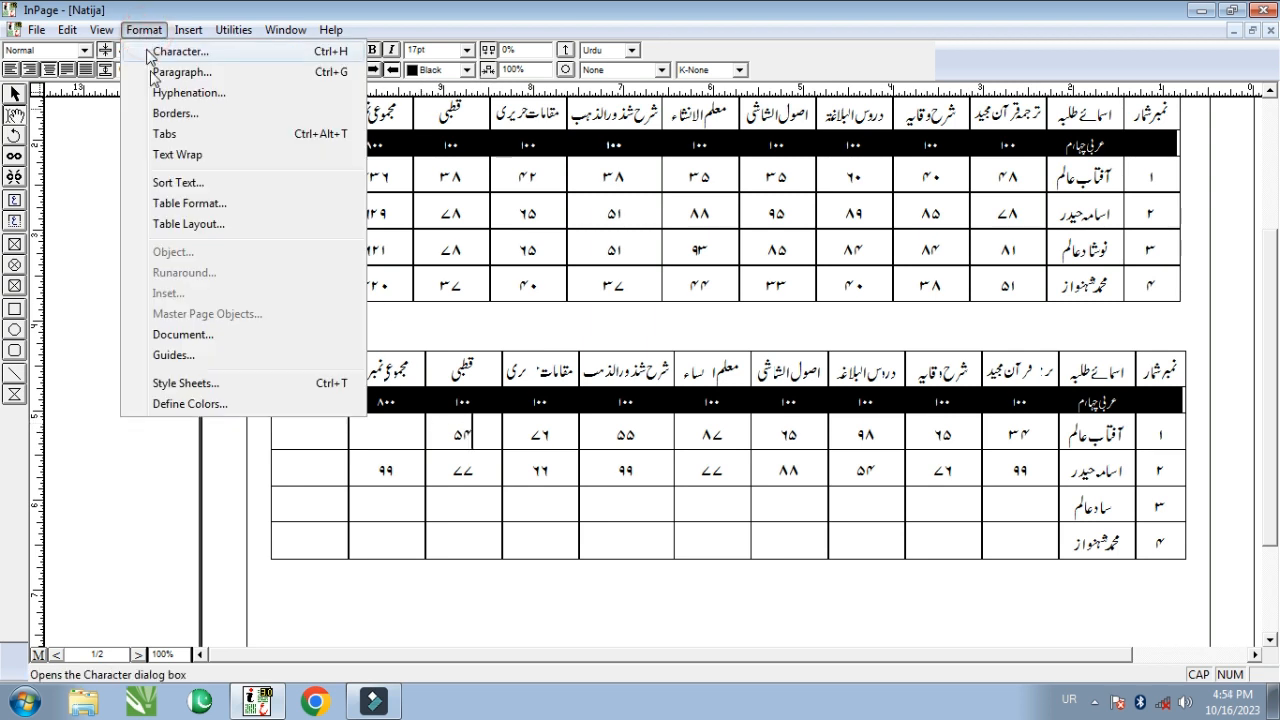
left_click(189, 225)
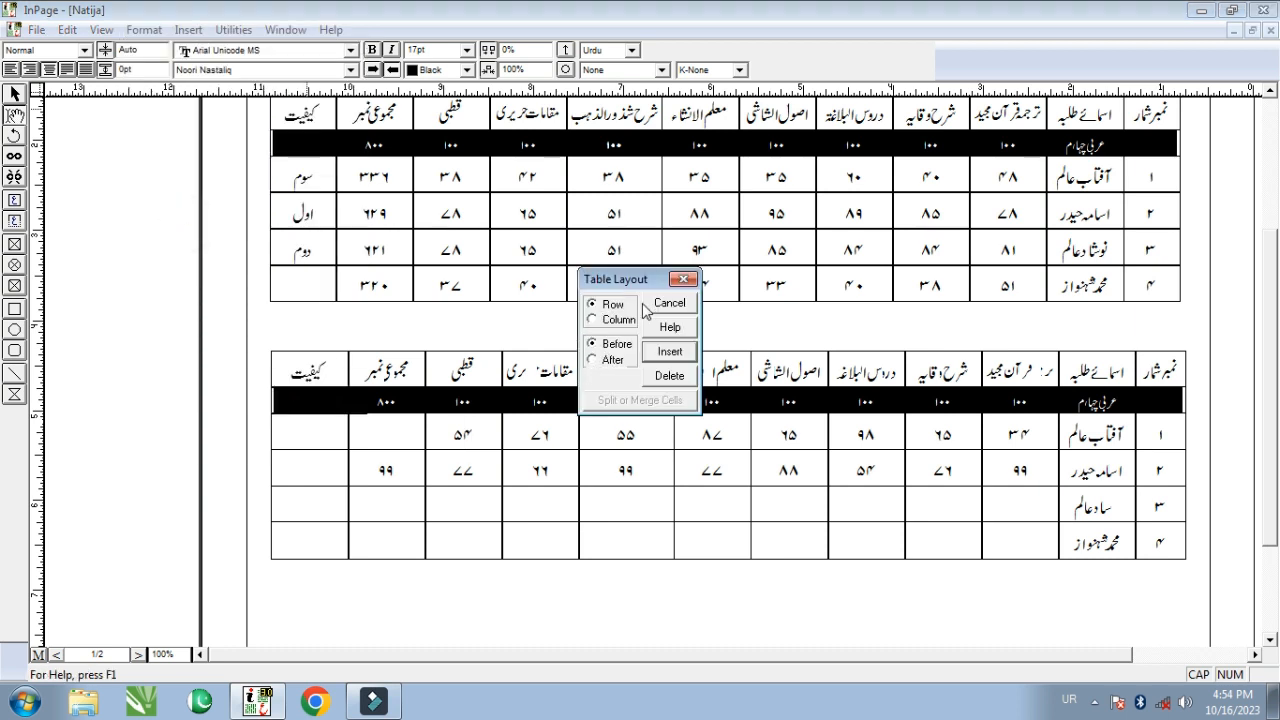
left_click(592, 319)
left_click(670, 355)
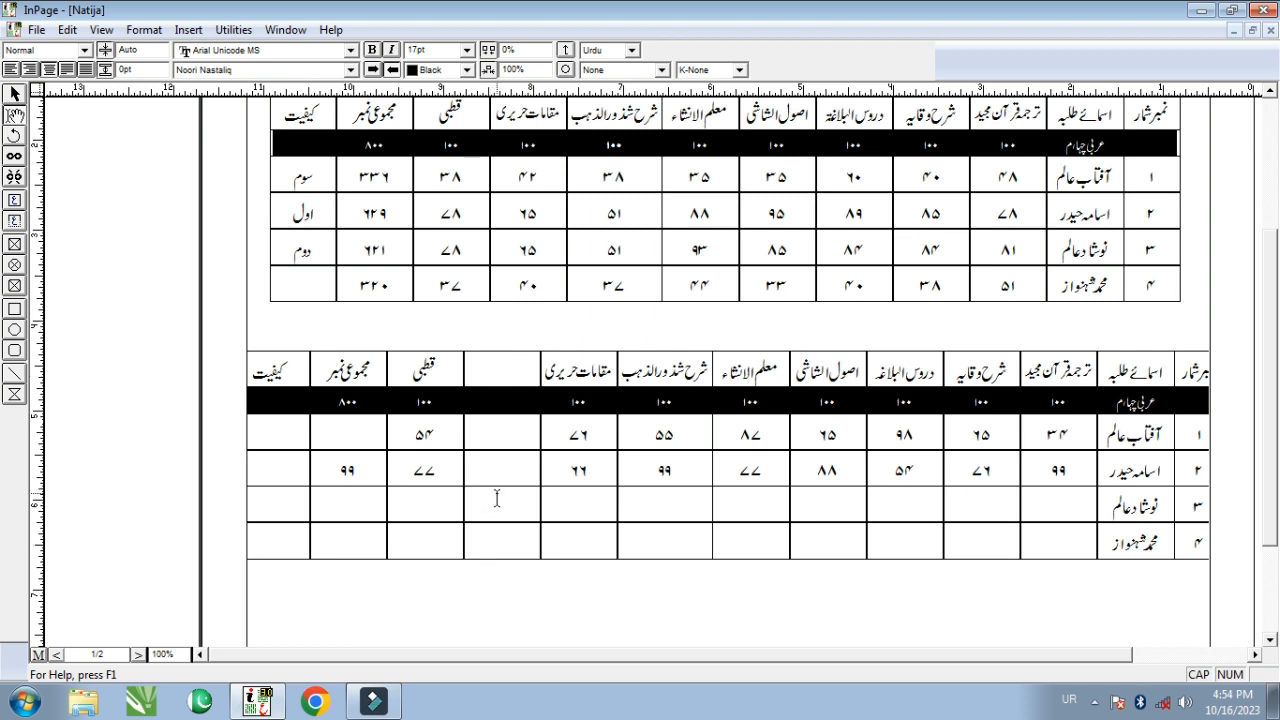
right_click(505, 366)
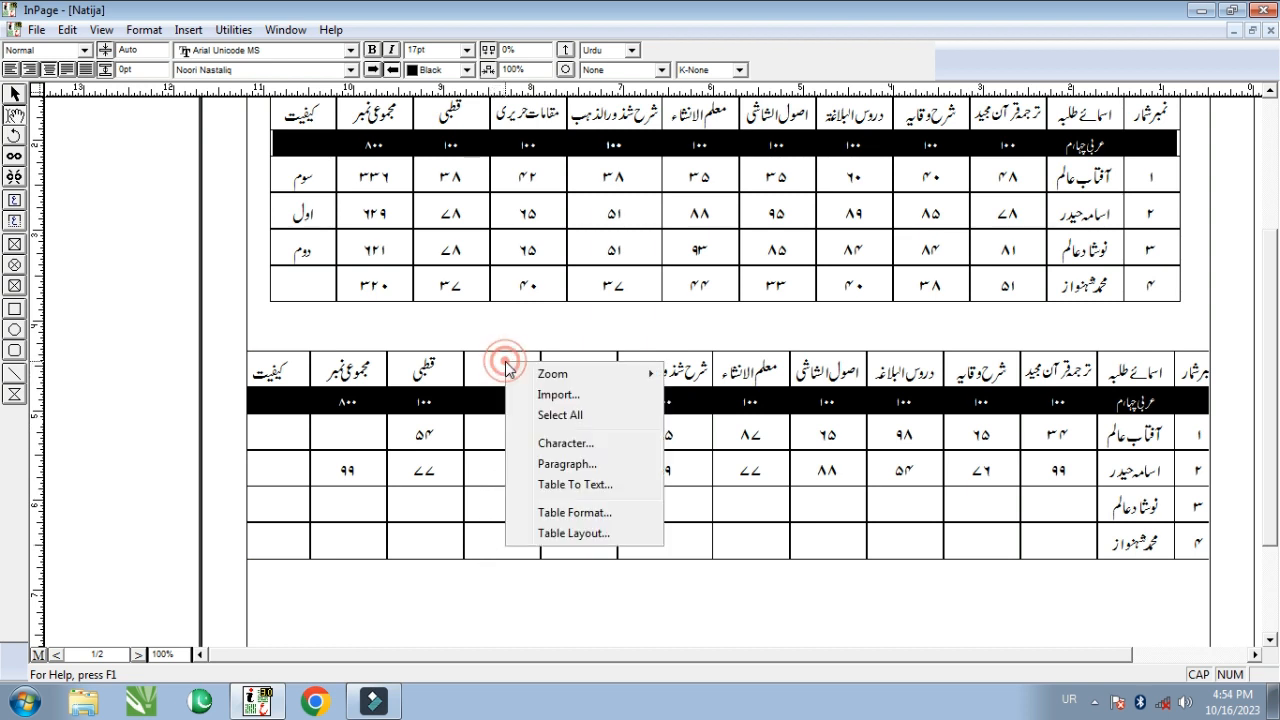
left_click(564, 535)
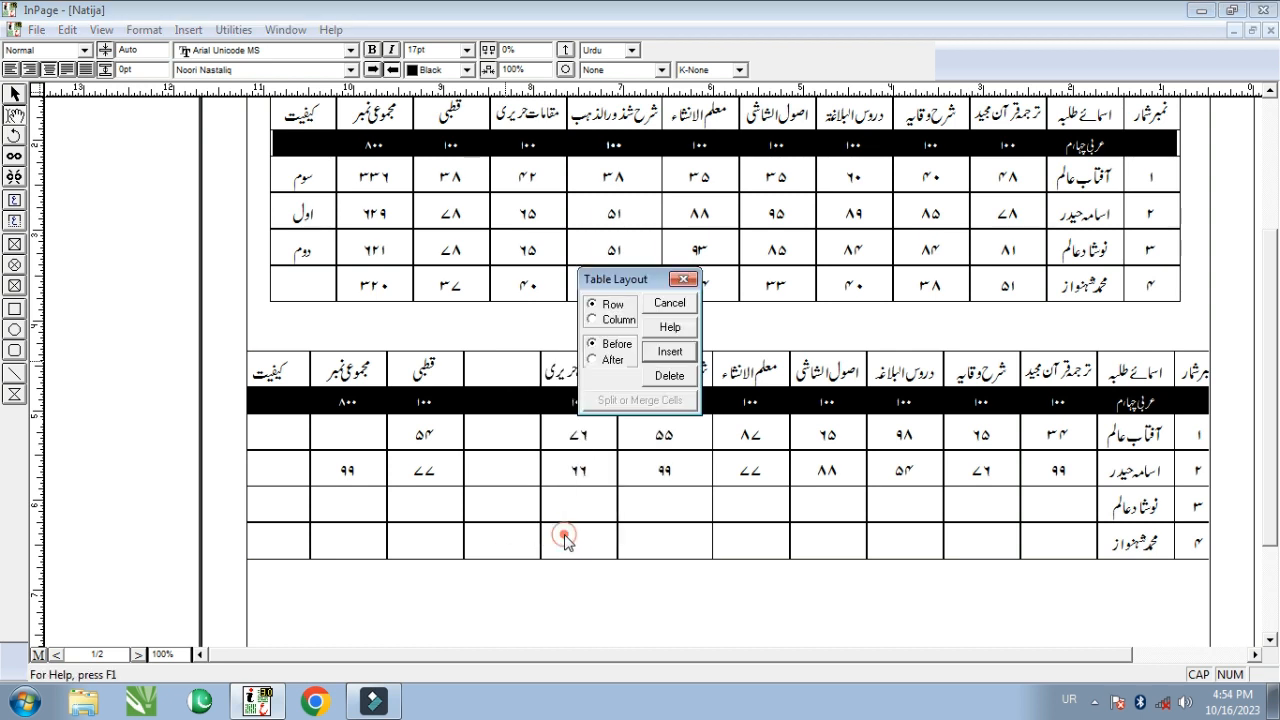
left_click(592, 320)
left_click(670, 377)
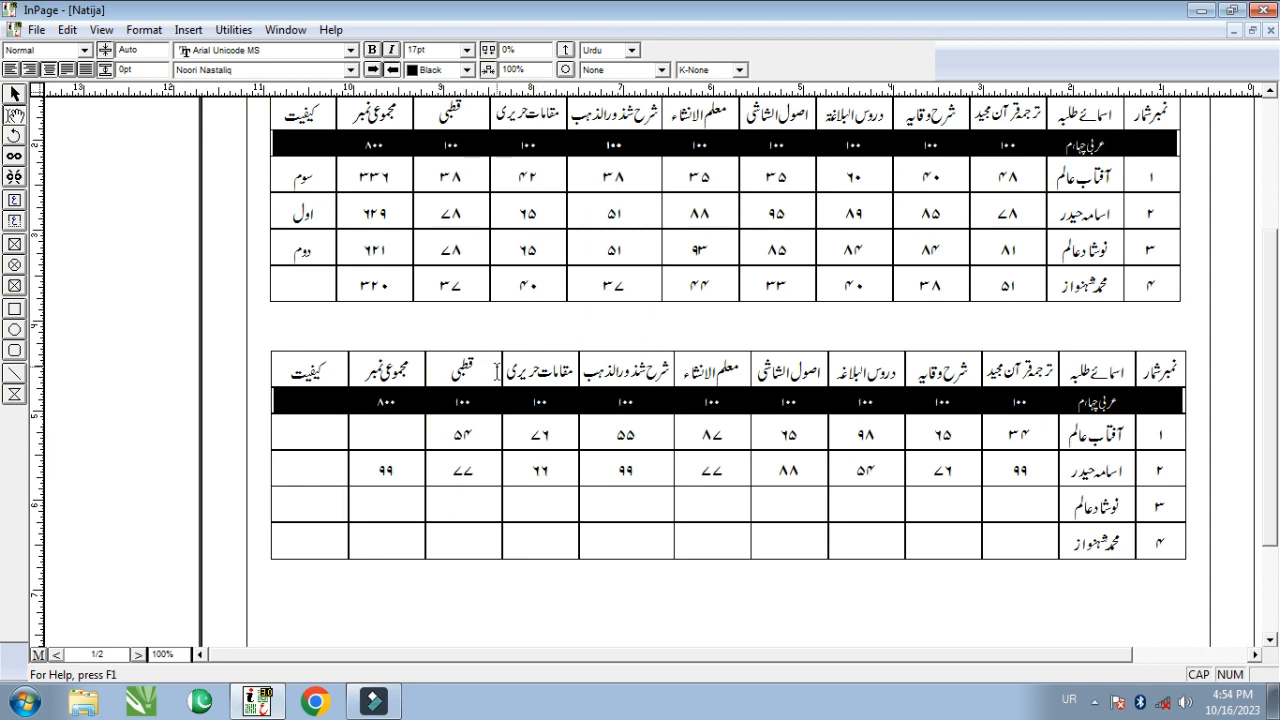
left_click(478, 438)
left_click(144, 29)
left_click(178, 228)
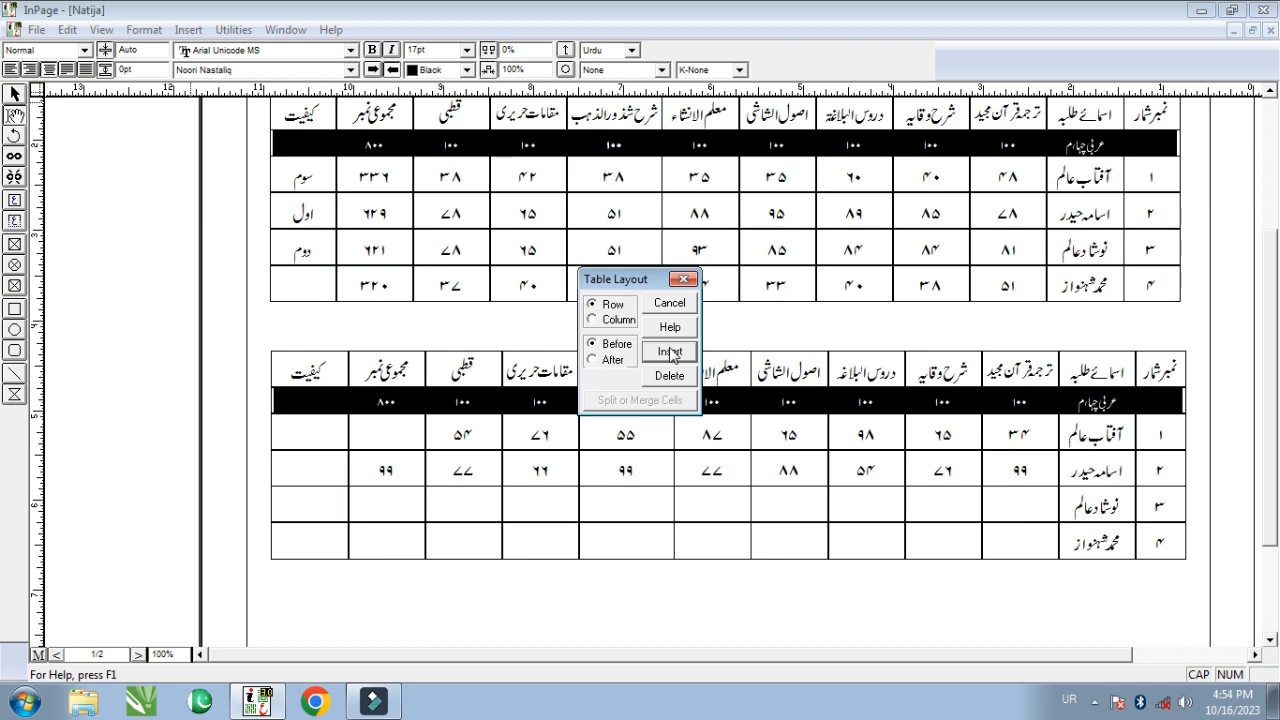
left_click(670, 353)
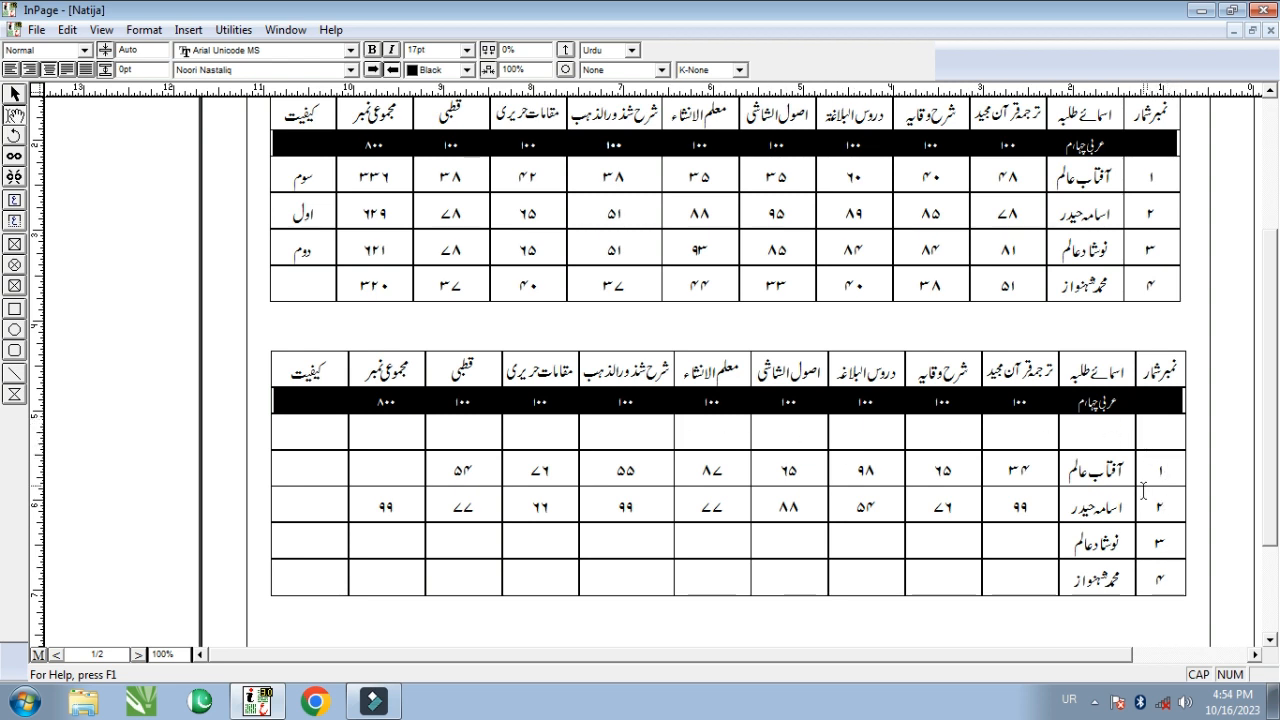
left_click(144, 30)
left_click(187, 224)
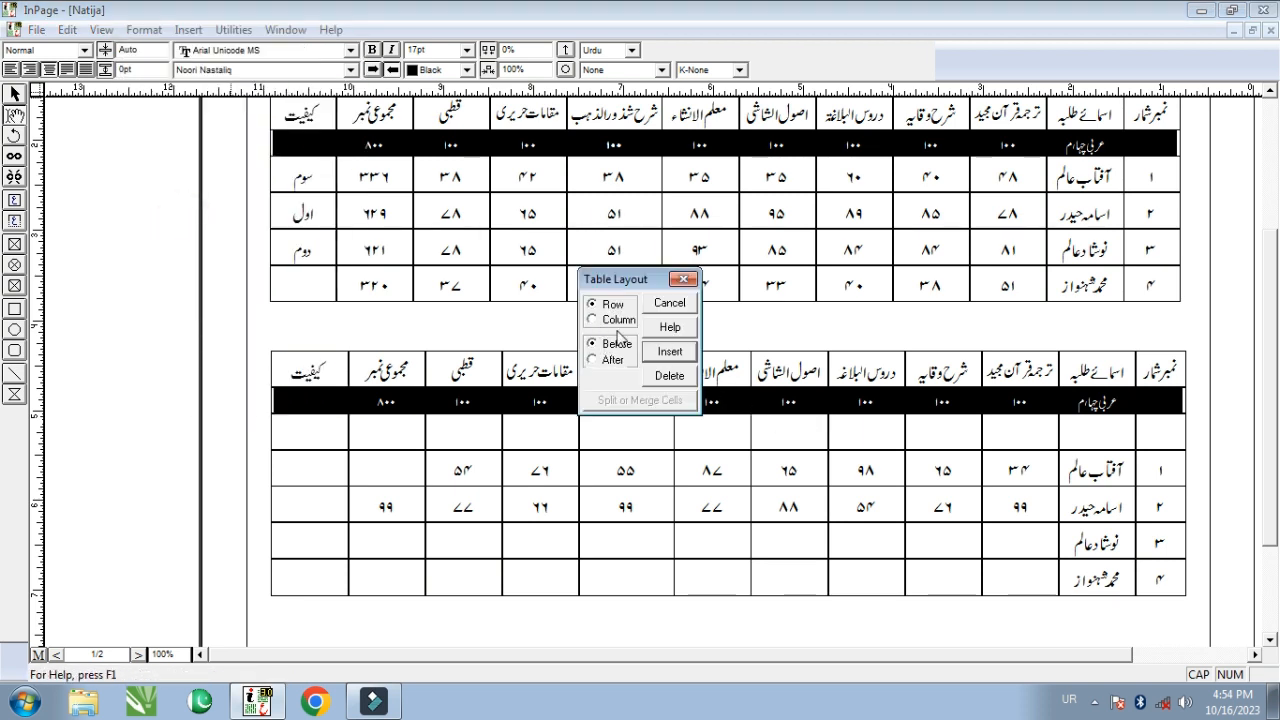
left_click(669, 376)
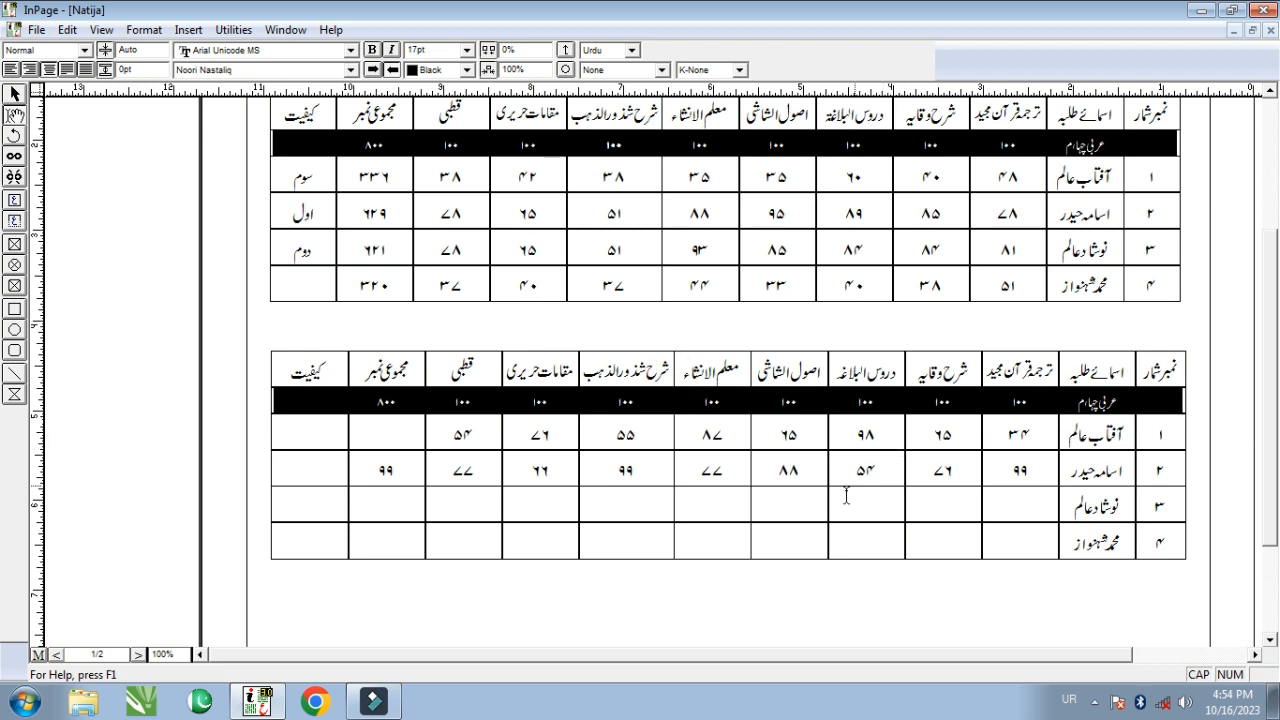
- Merge row 4's cells under معلم الانشاء and اصول الشاشی with Table Layout's Merge Selection
scroll(718, 494, "down", 3)
left_click_drag(774, 430, 705, 430)
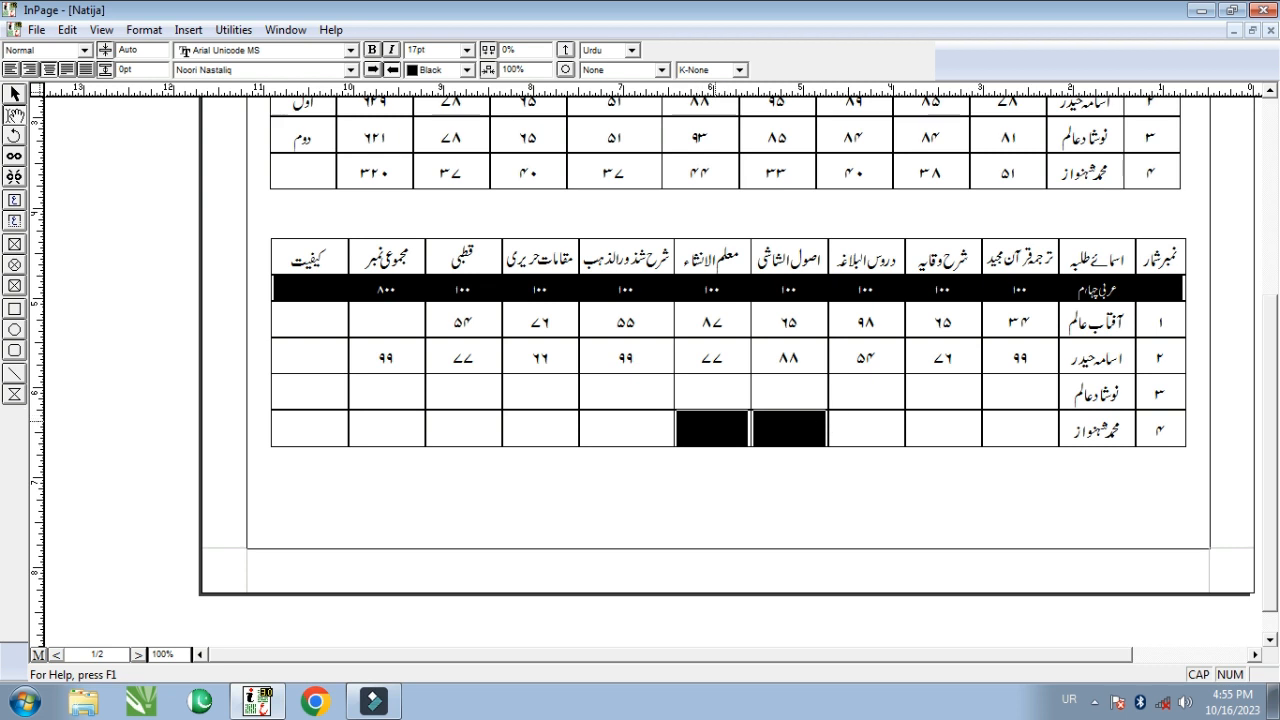
left_click(144, 30)
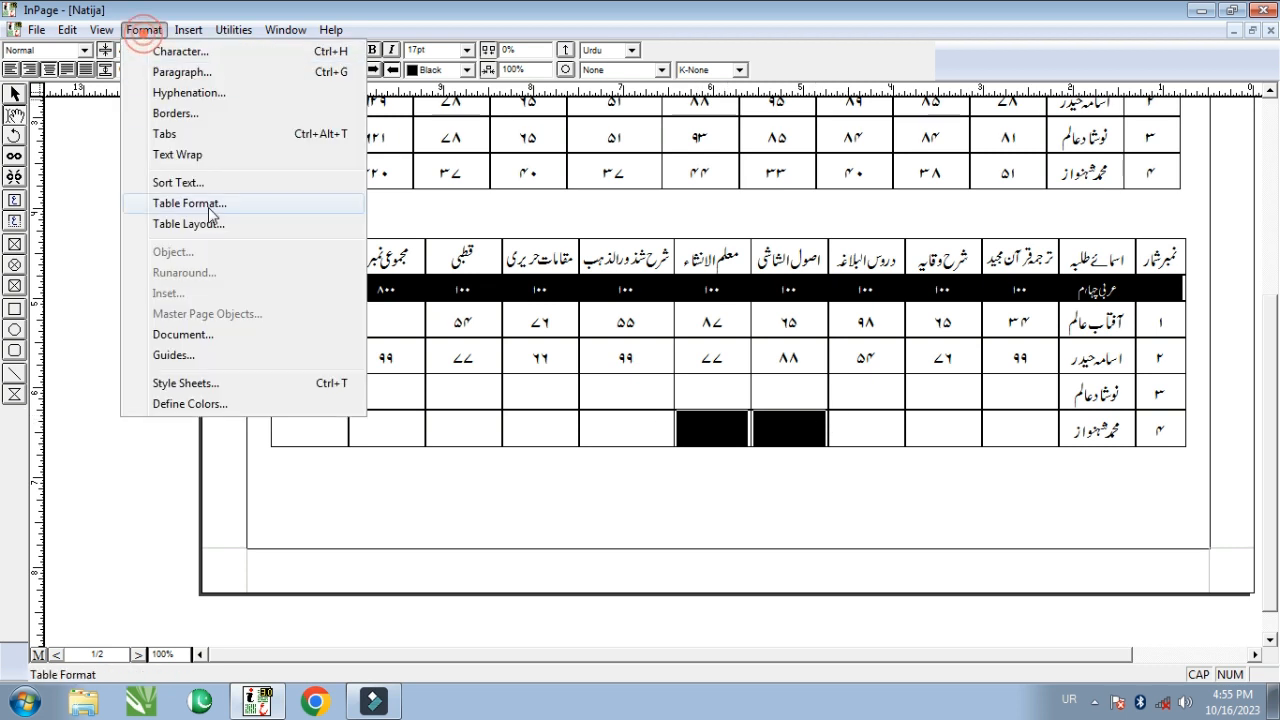
left_click(187, 224)
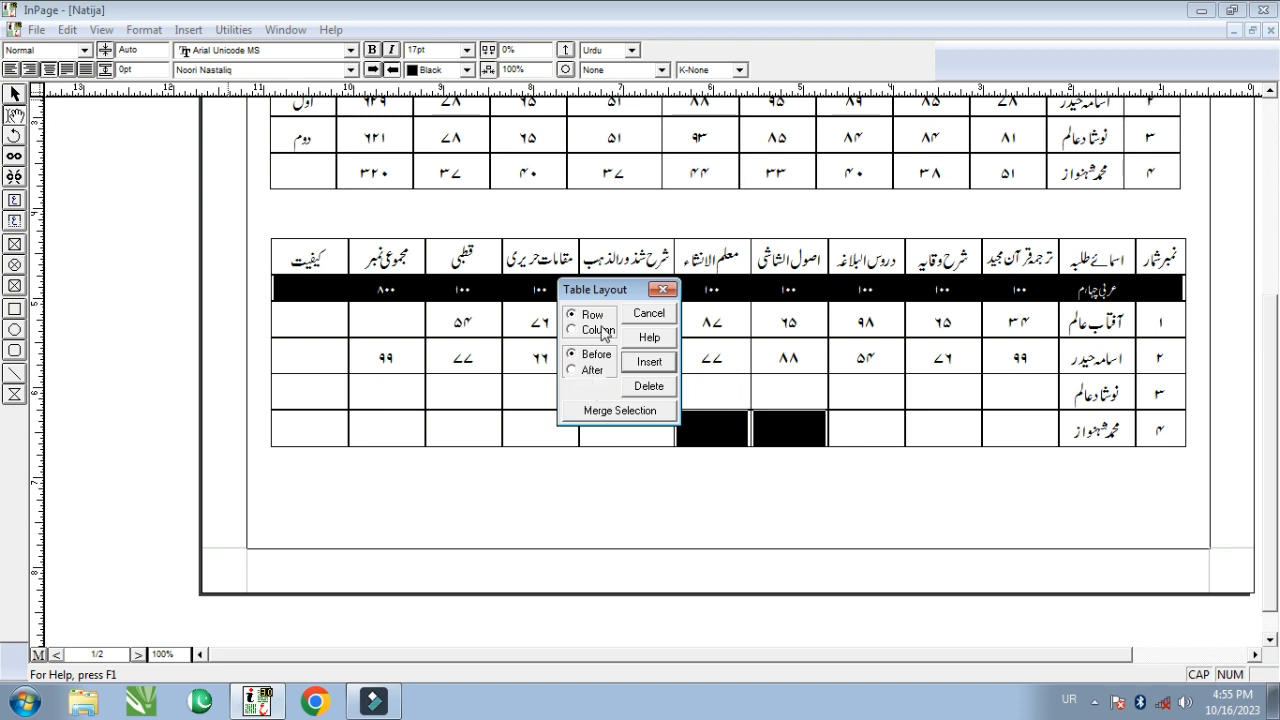
left_click(626, 418)
left_click(703, 403)
left_click(871, 434)
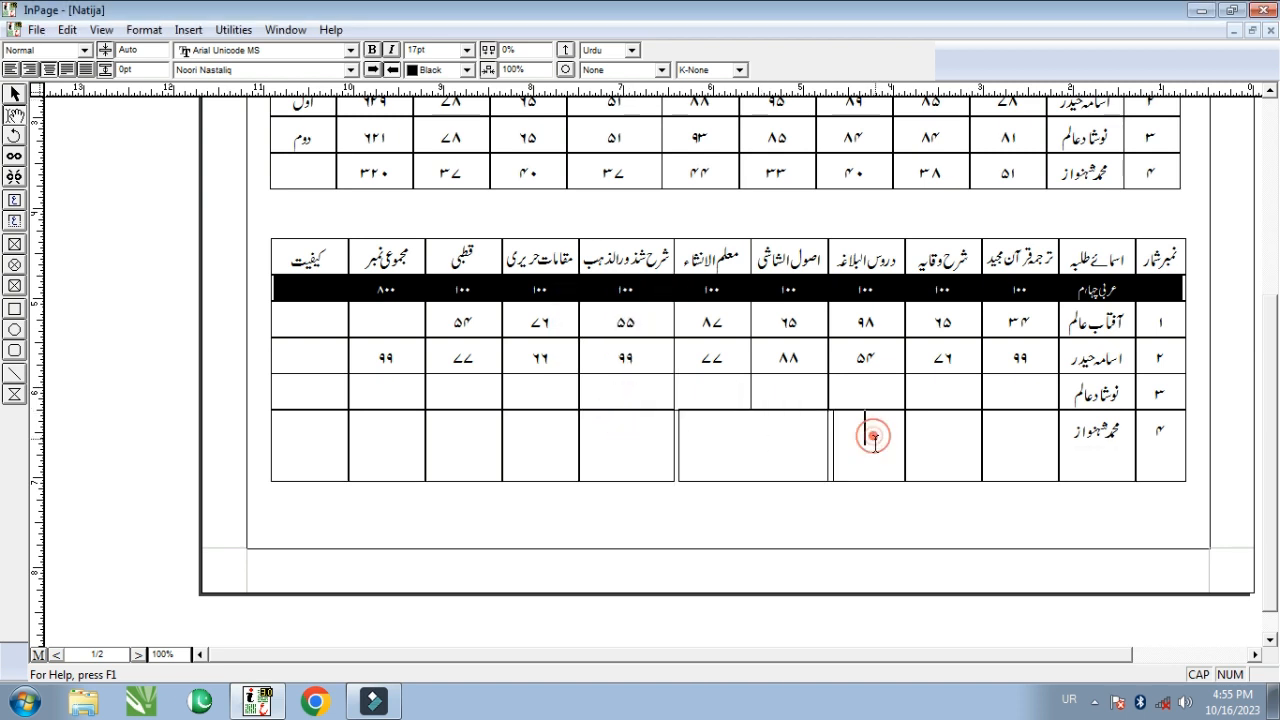
left_click(694, 444)
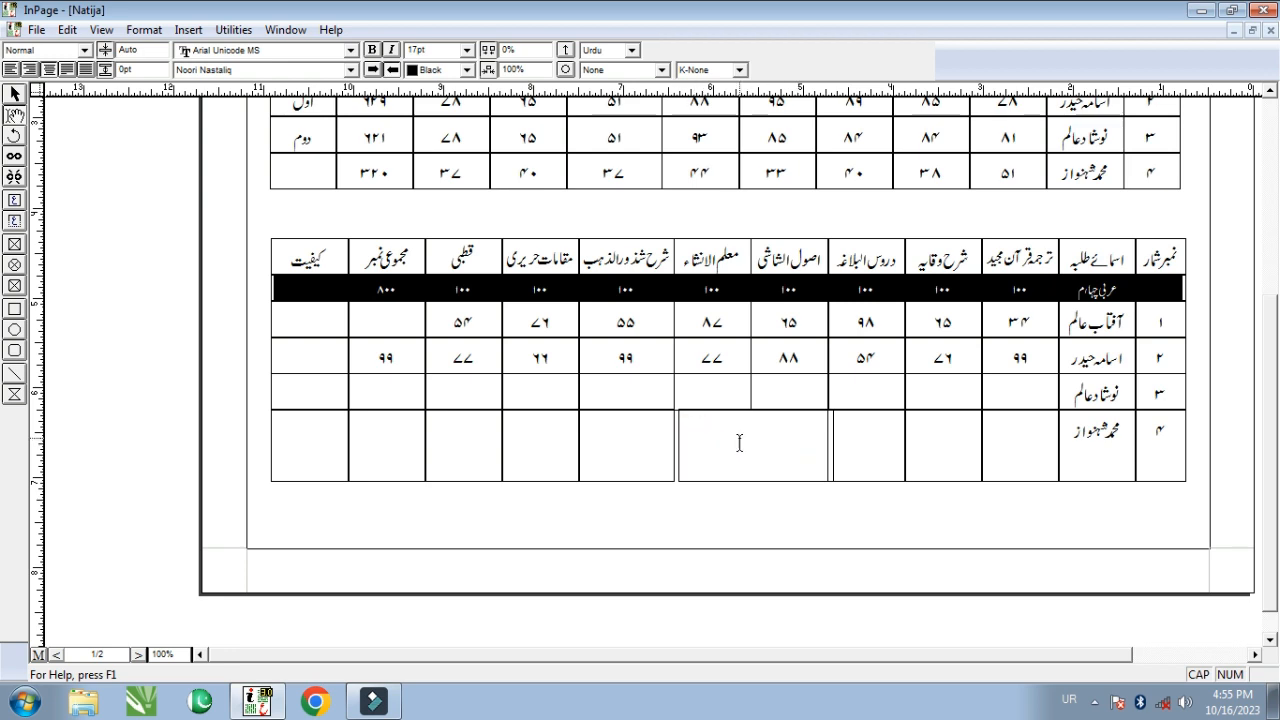
scroll(739, 443, "up", 10)
scroll(739, 480, "down", 11)
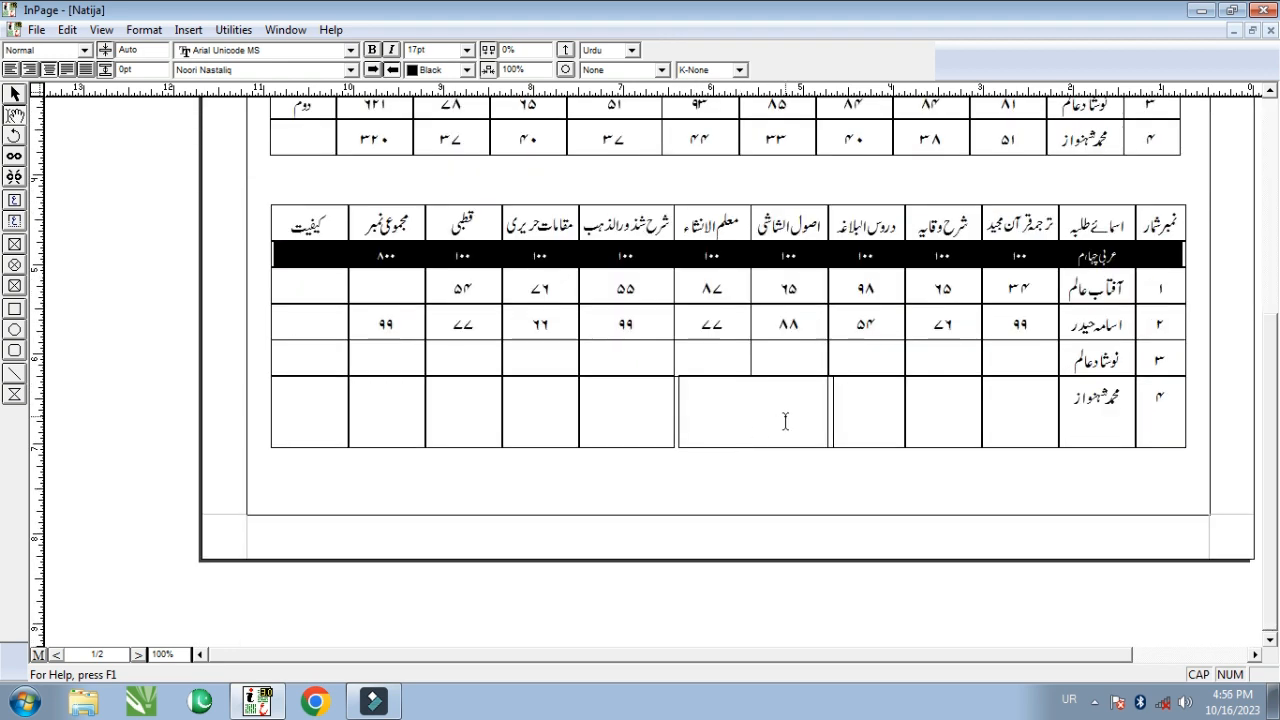
left_click(797, 412)
scroll(772, 410, "up", 3)
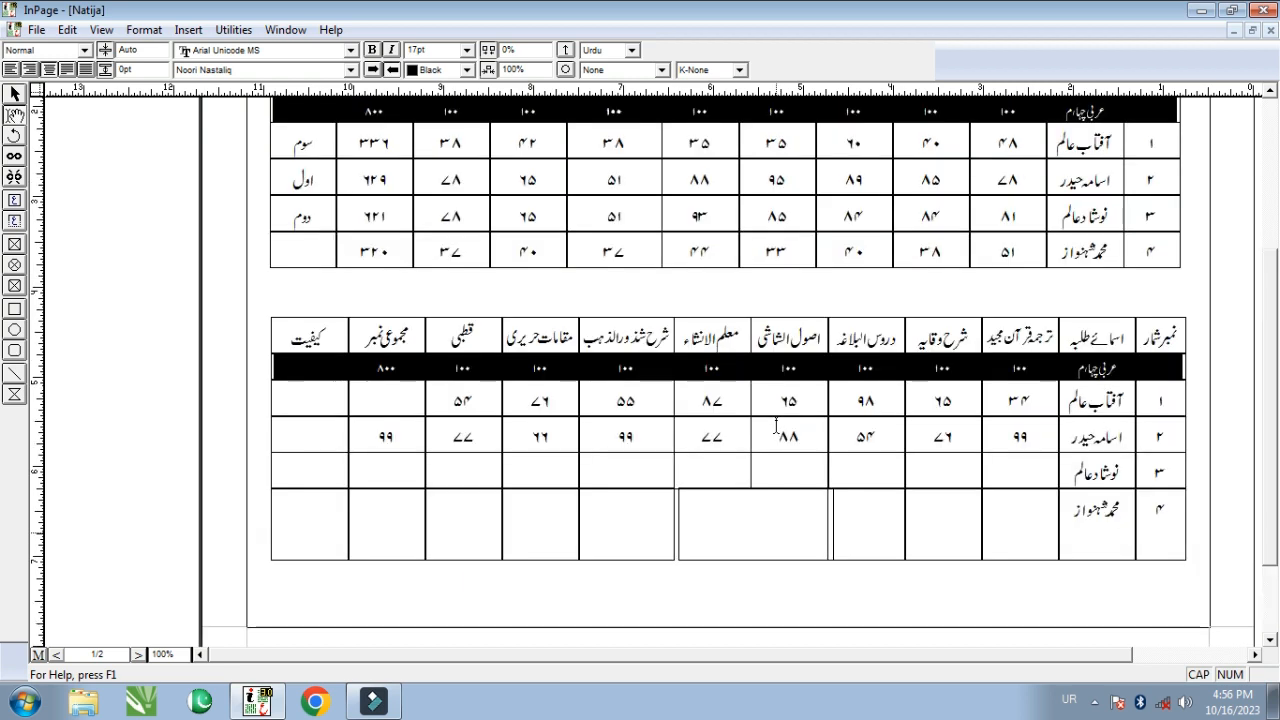
scroll(788, 422, "up", 3)
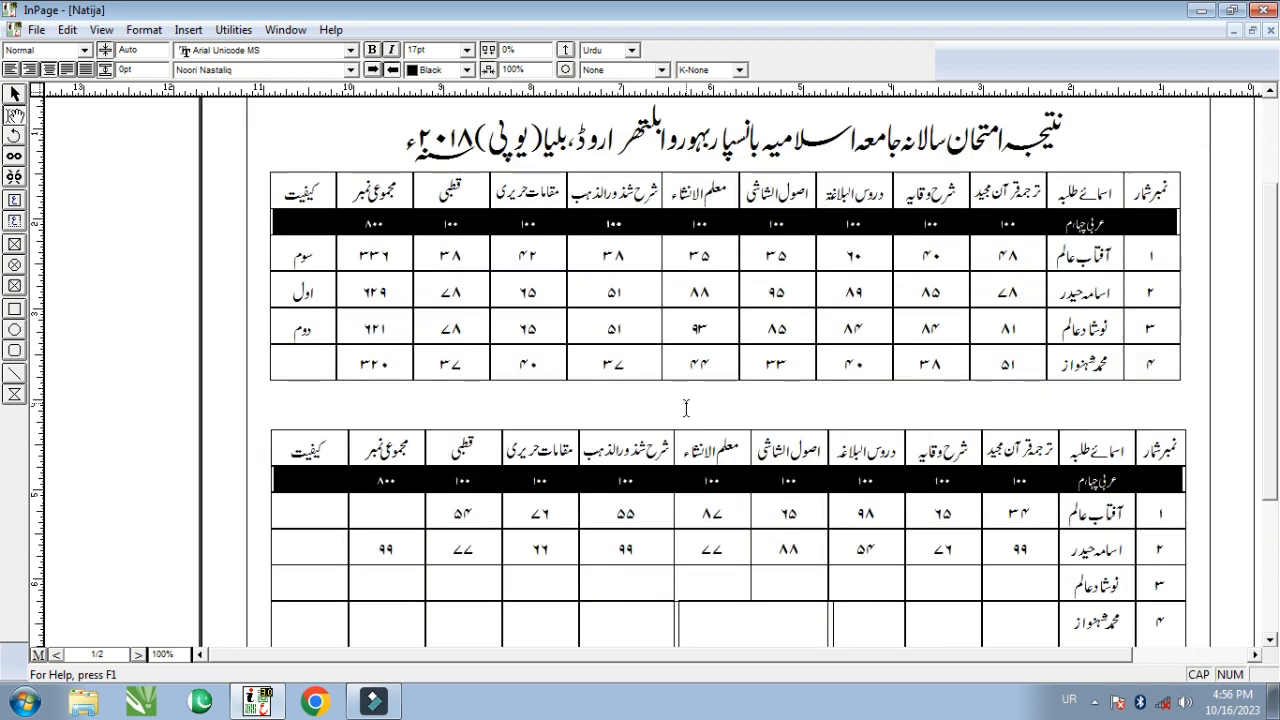
scroll(724, 413, "up", 2)
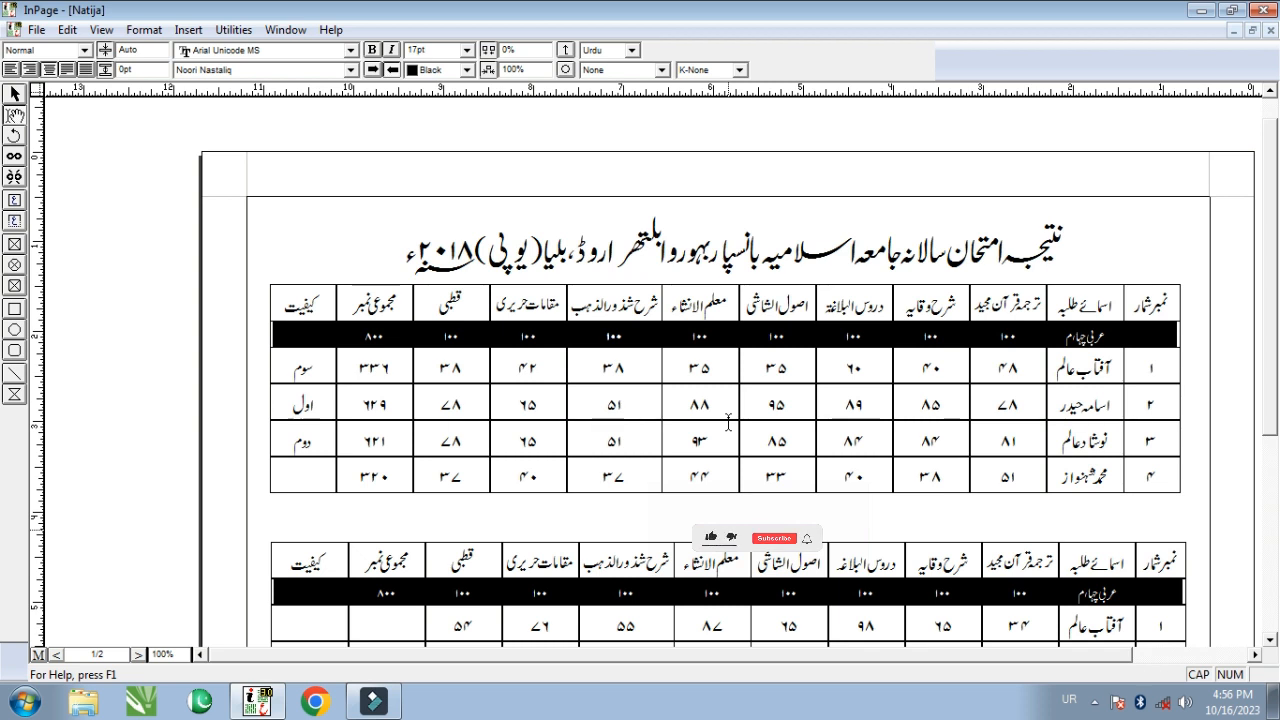